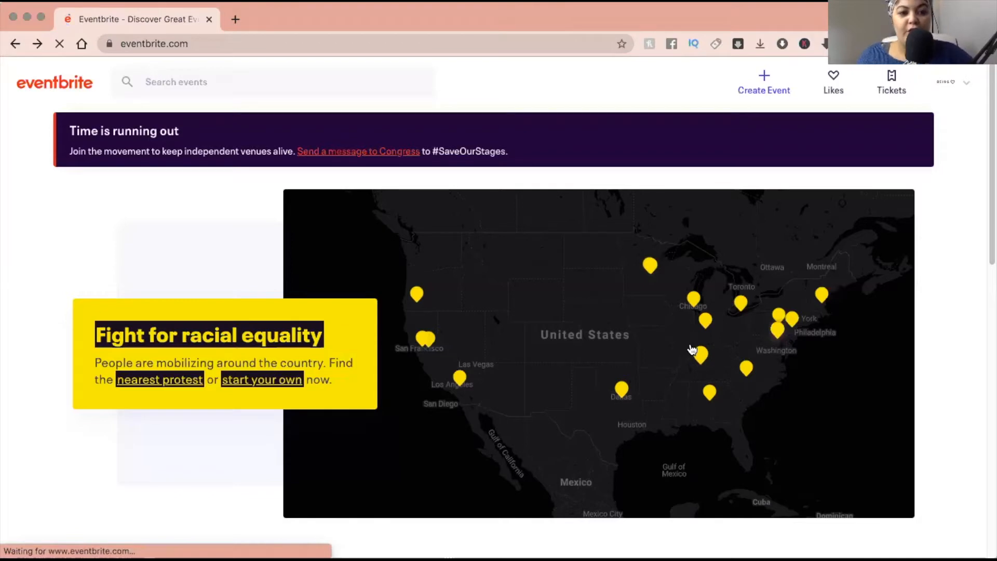
Start a new event with Create Event from the account menu and continue to Basic Info.
mouse_move(960, 89)
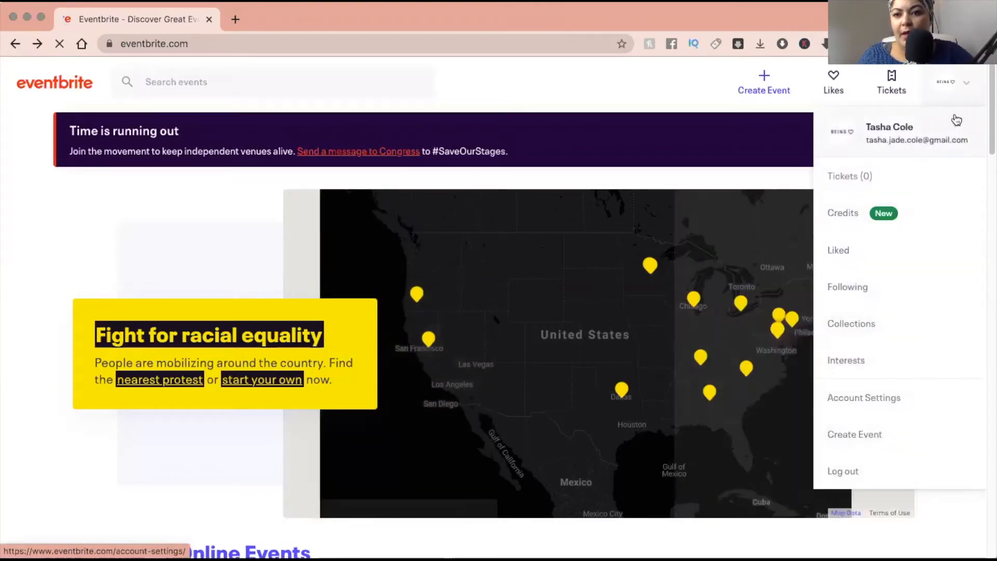
left_click(872, 441)
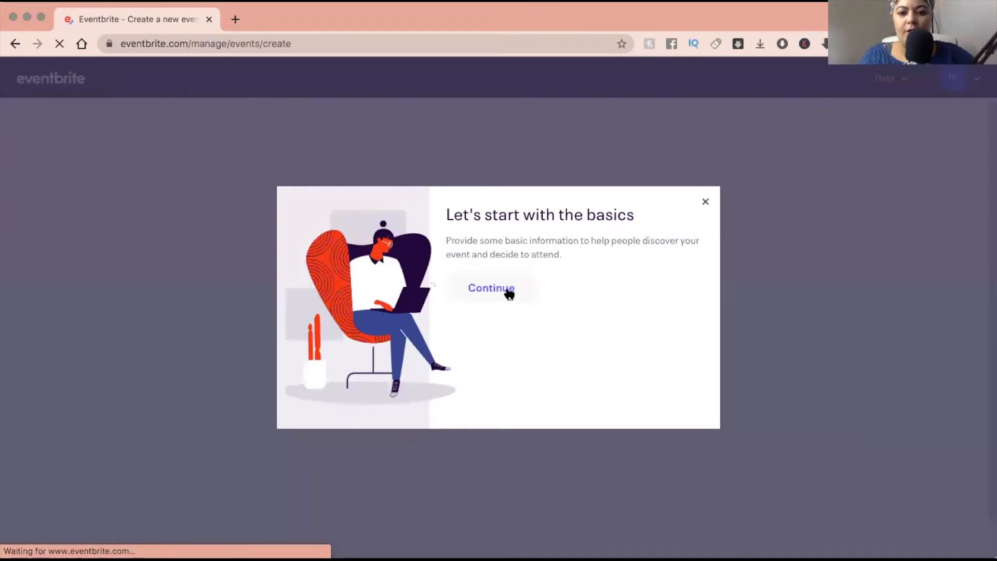
left_click(508, 294)
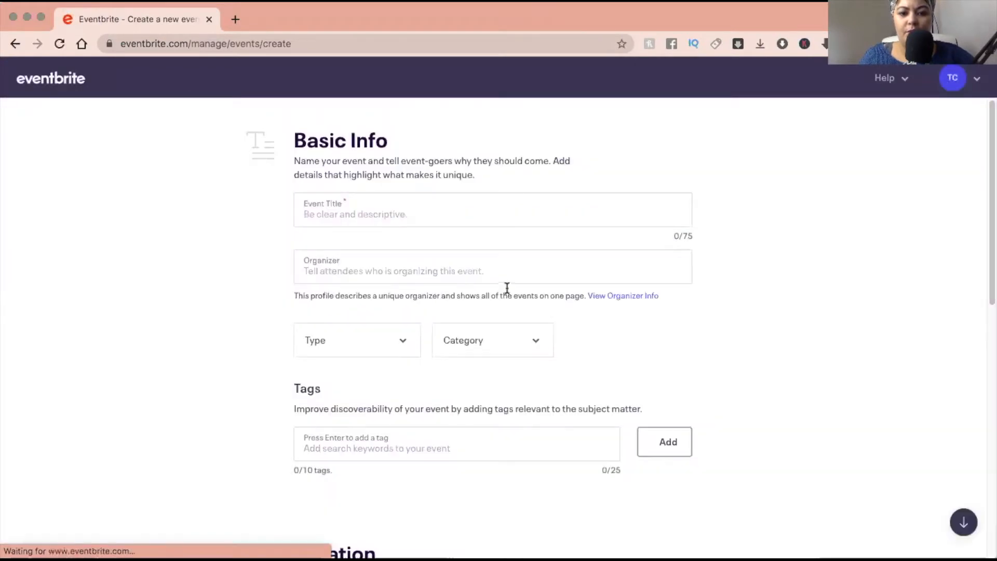
Enter the event title 'Introduction to Evenbrite Masterclass'.
left_click(445, 211)
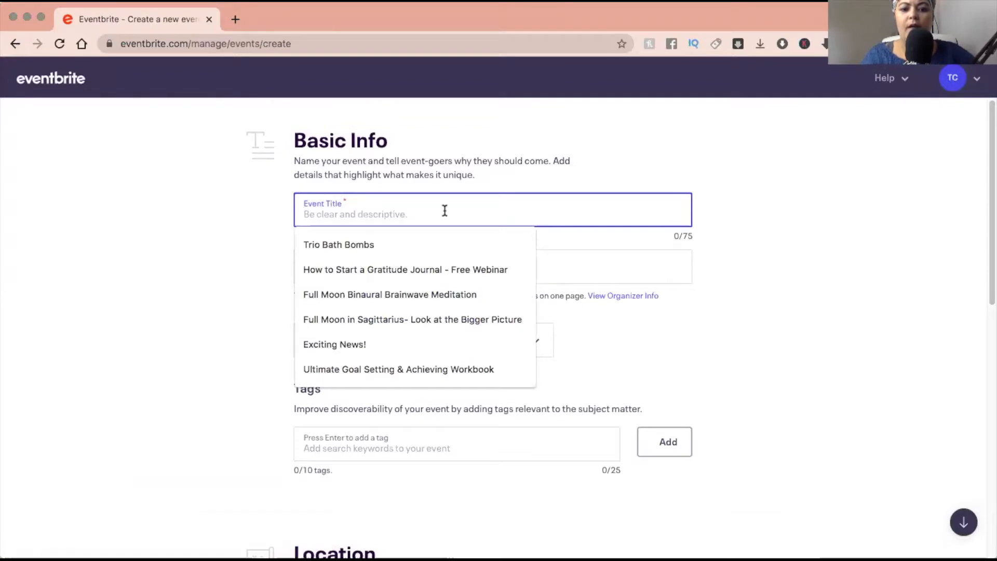
type("In")
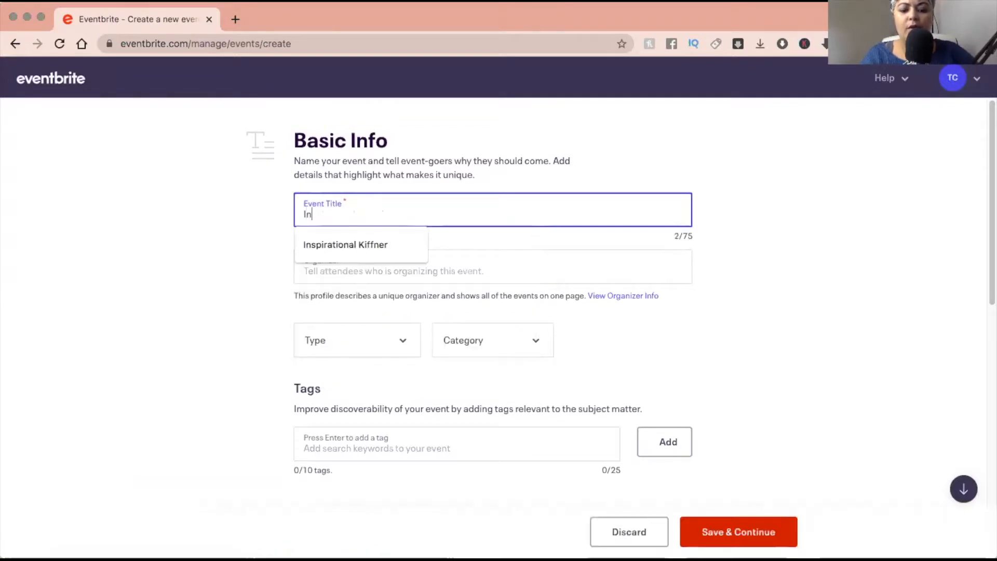
type("f")
type("roduction to")
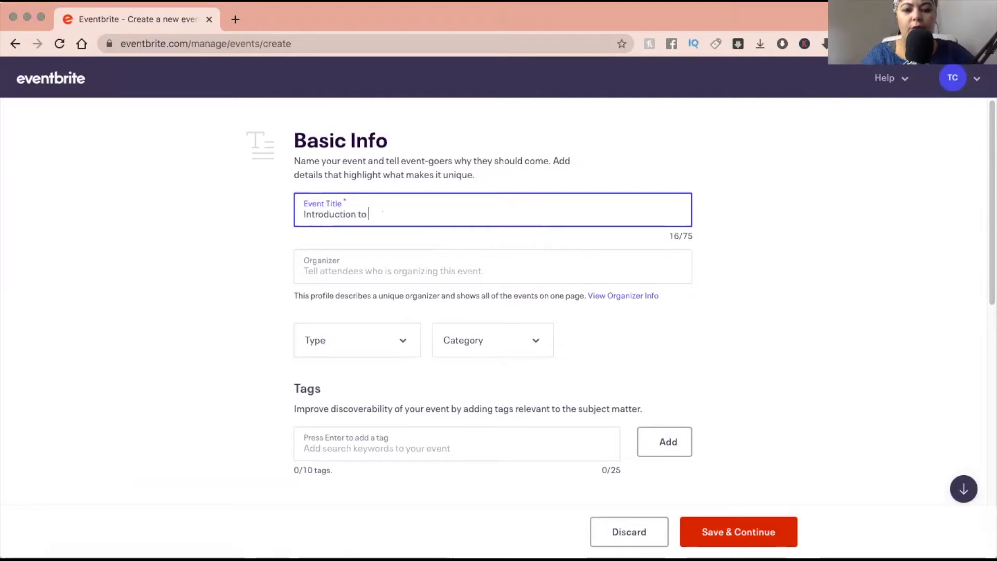
key("BackSpace")
key("BackSpace")
key("BackSpace")
key("BackSpace")
key("BackSpace")
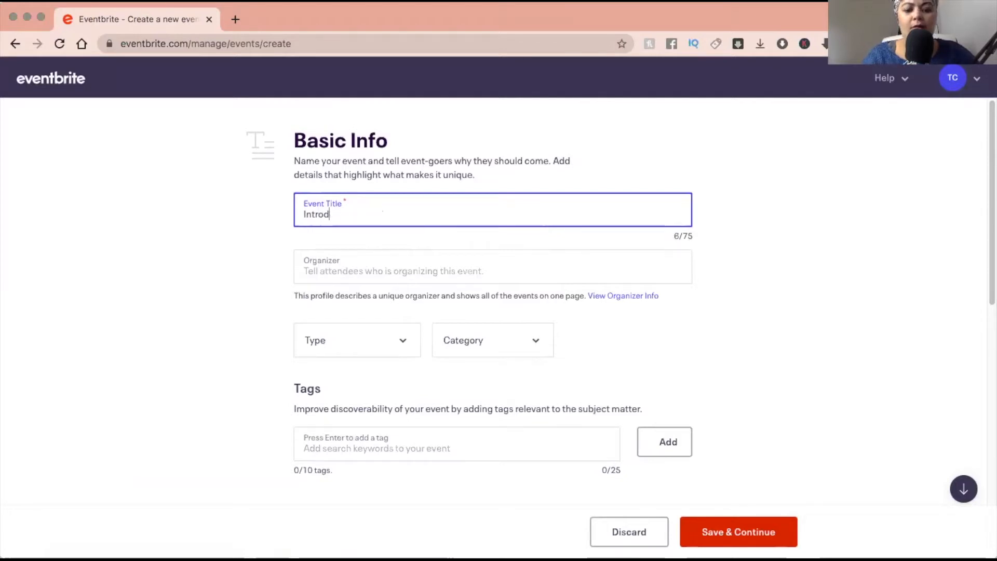
type("ction to ")
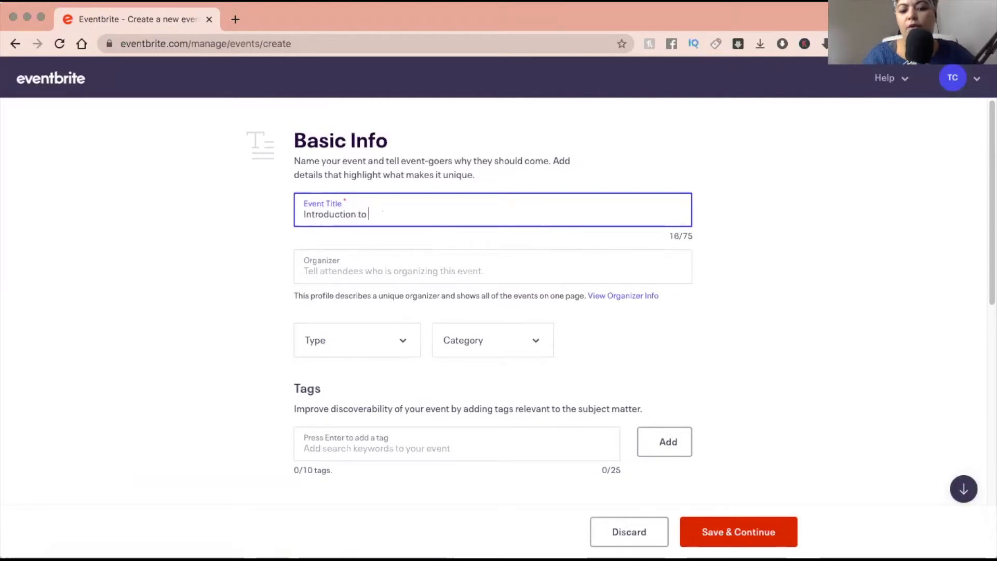
type("Eventr")
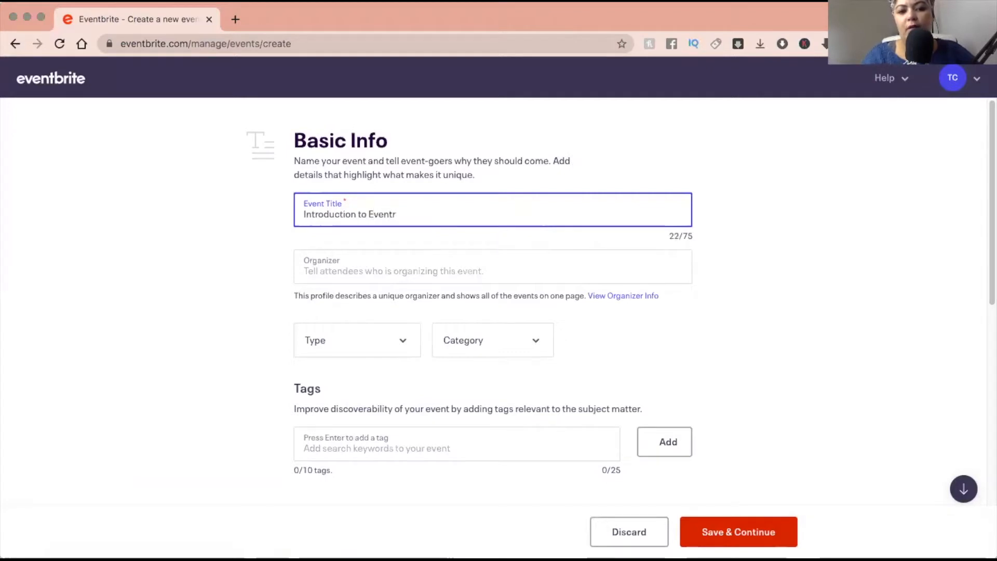
type("ite Masterclass")
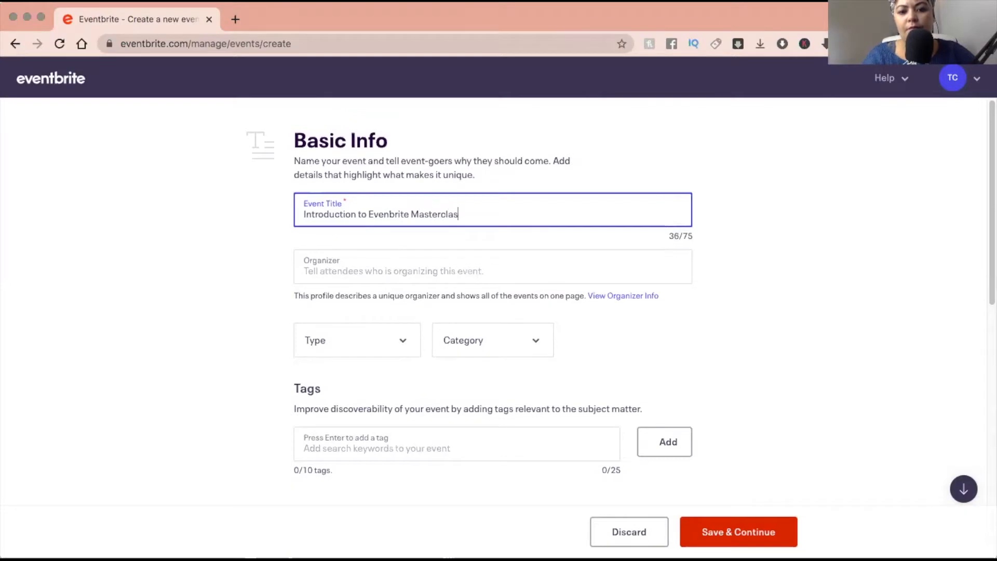
Enter the organizer name and set the event type to Class, Training, or Workshop.
left_click(422, 272)
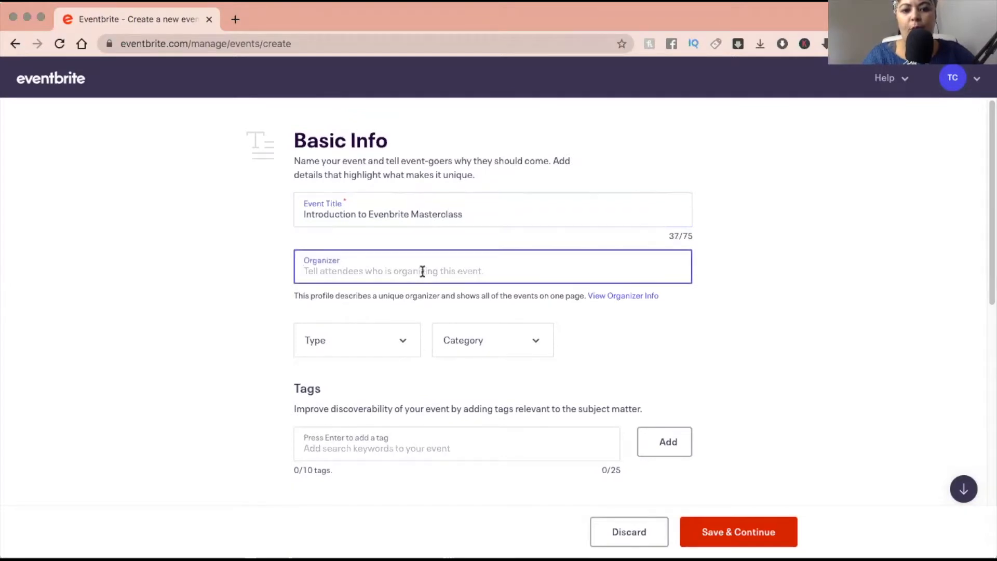
type("Being")
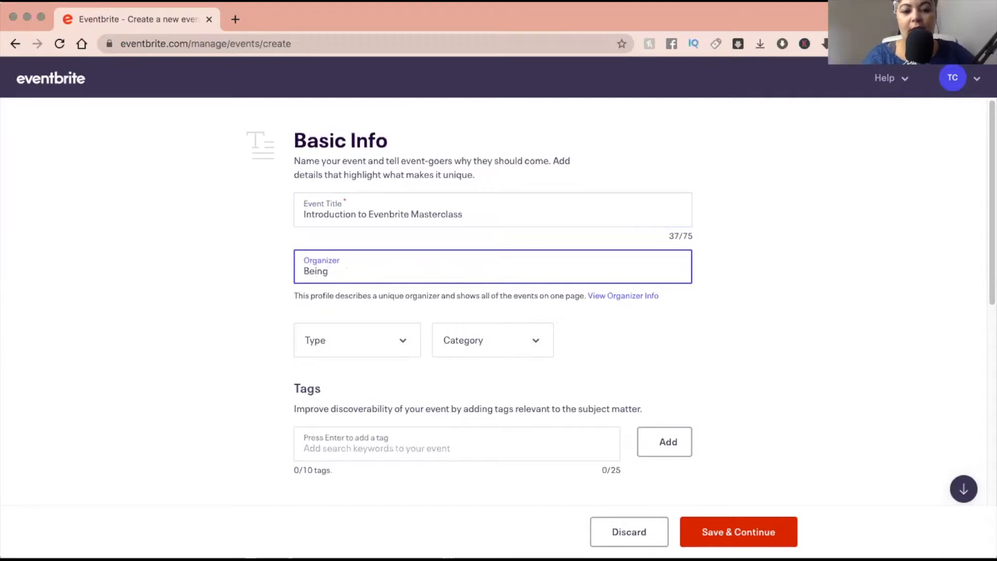
left_click(407, 343)
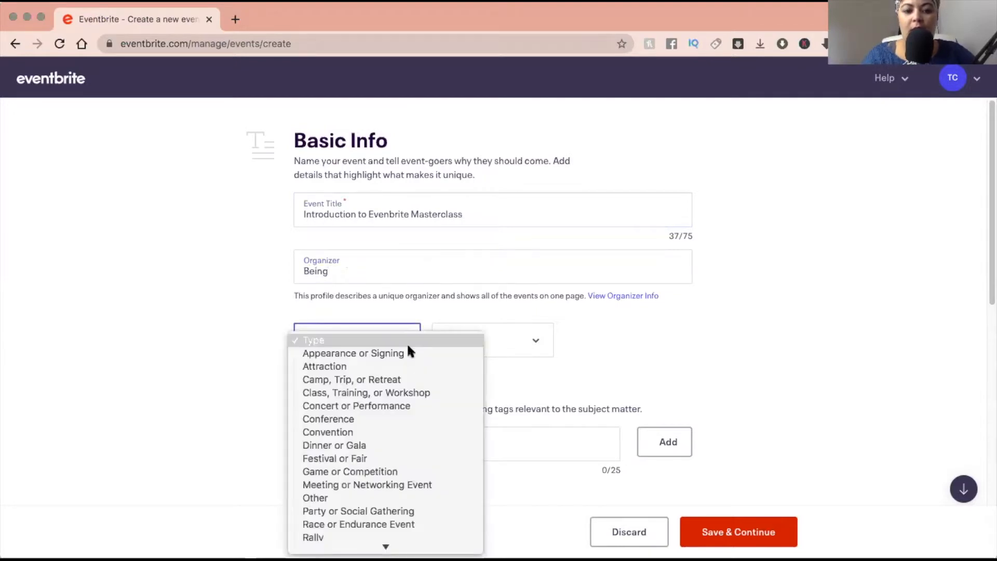
left_click(320, 309)
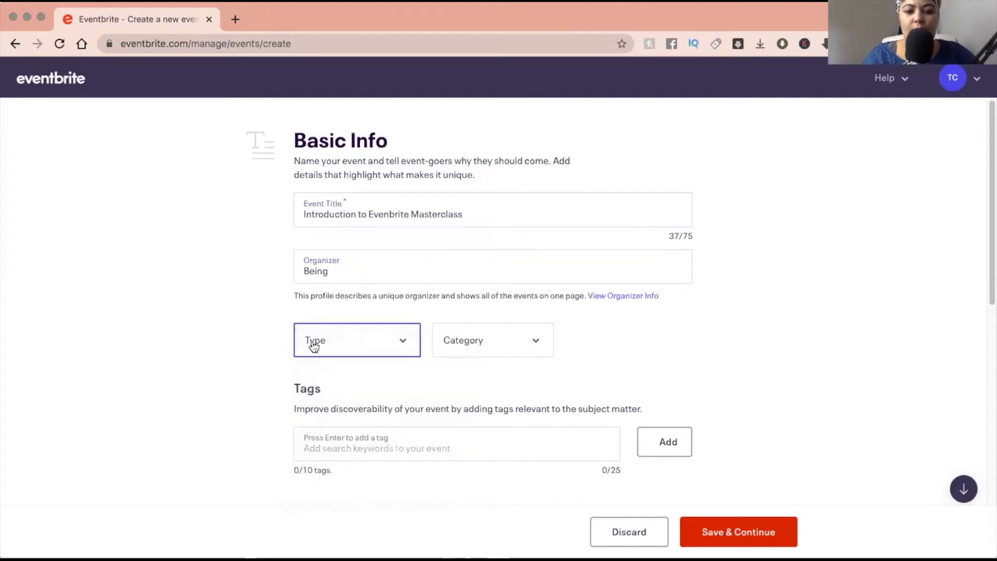
left_click(354, 352)
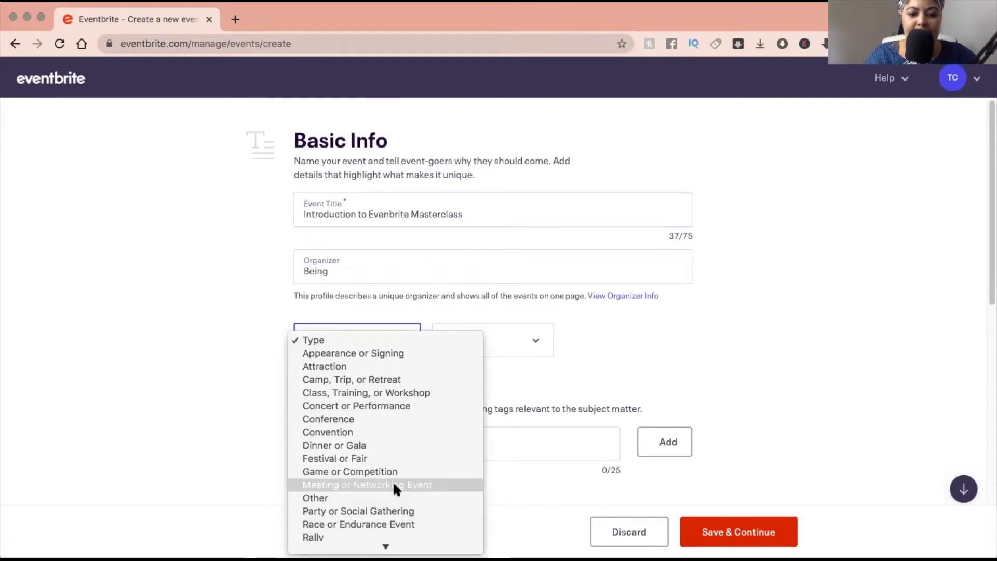
left_click(404, 392)
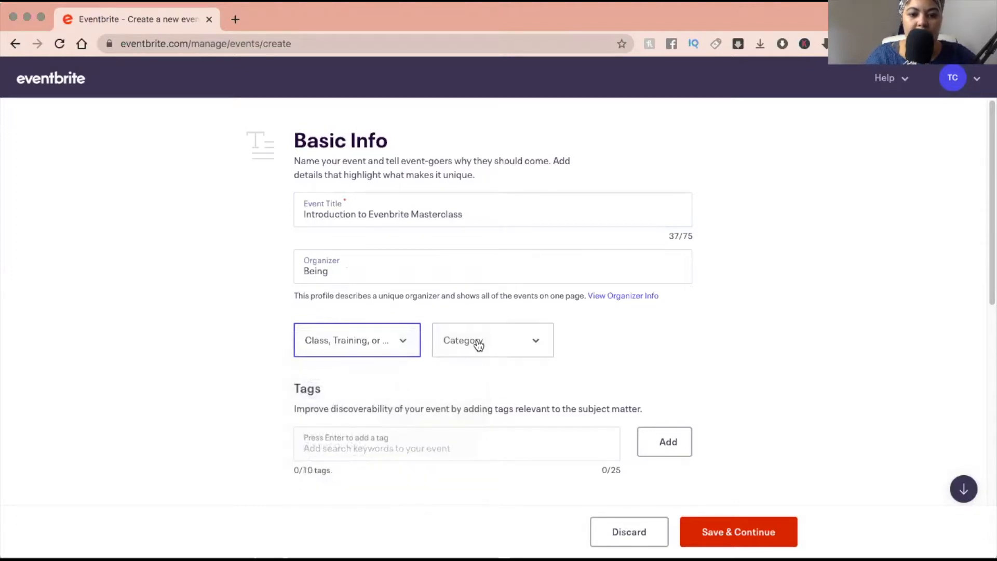
Set the category to Business & Professional and the sub-category to Startups & Small Business.
left_click(474, 342)
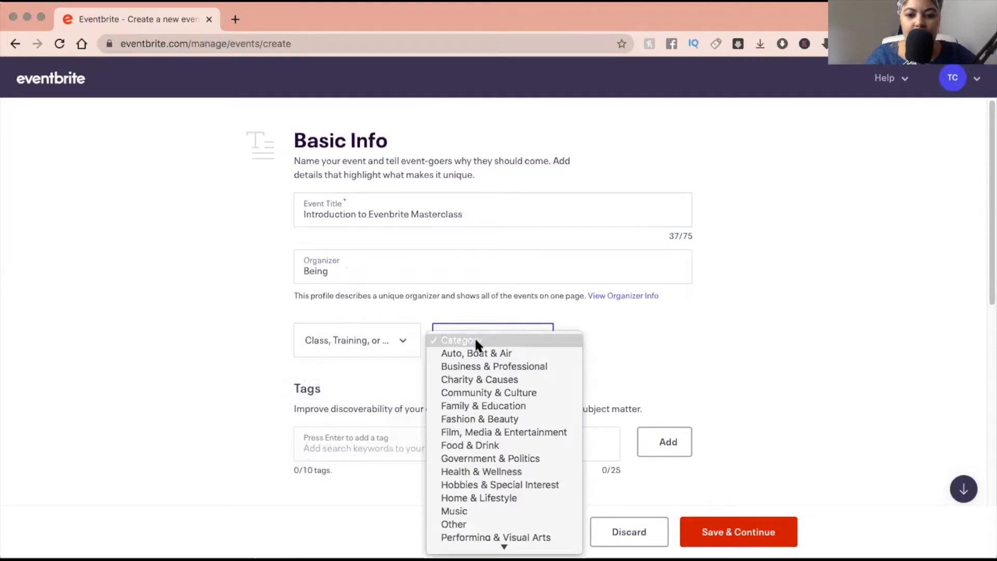
left_click(491, 365)
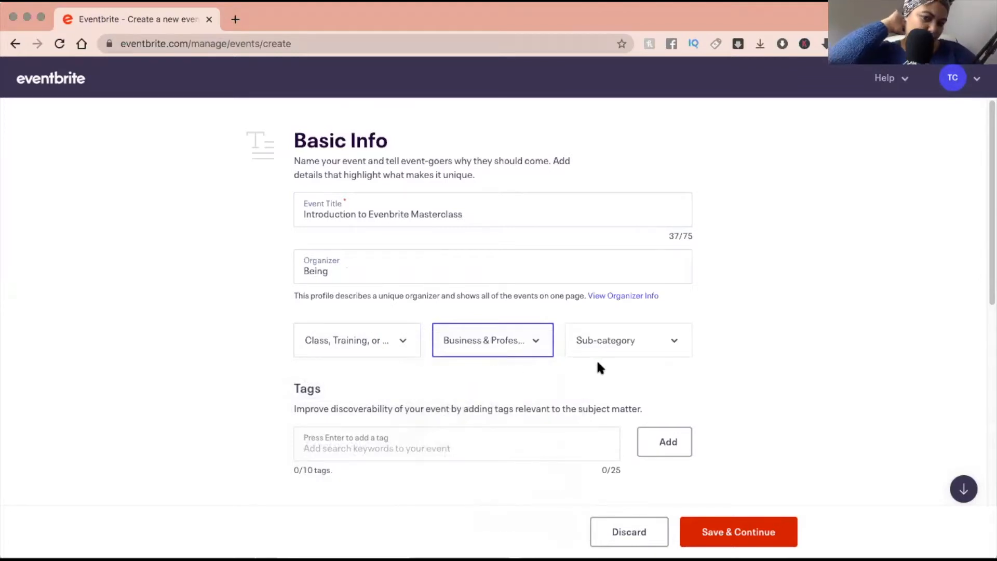
left_click(602, 344)
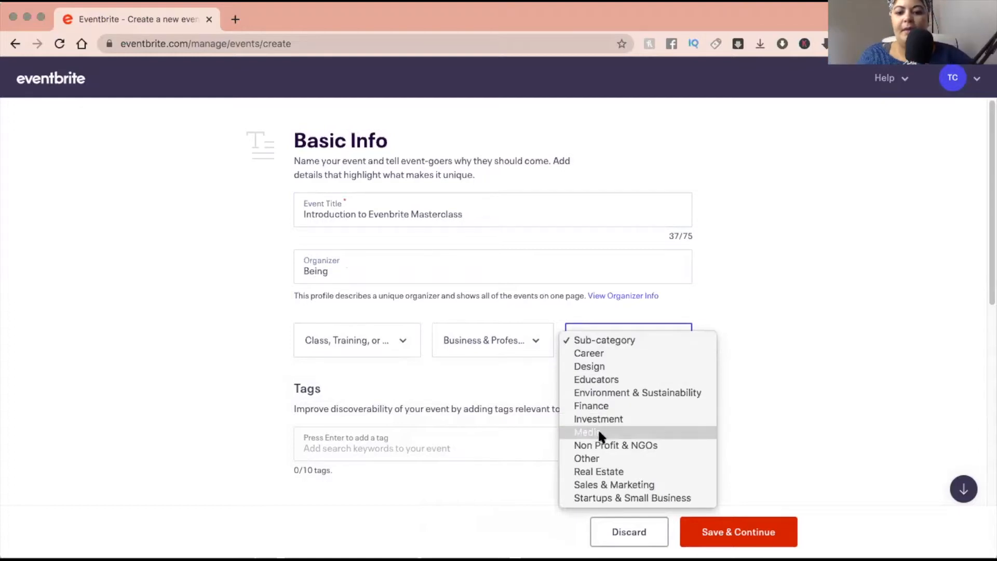
left_click(603, 498)
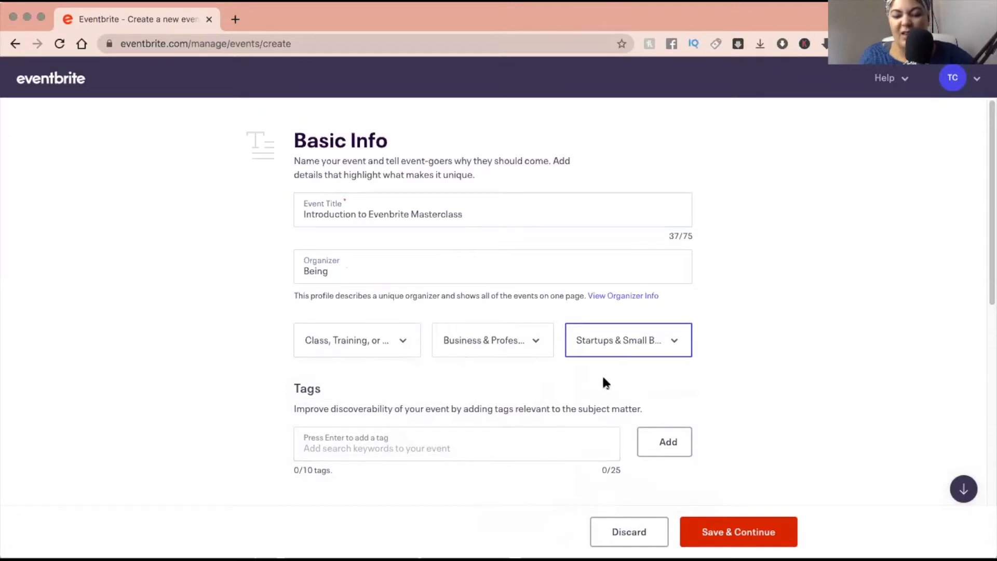
scroll(603, 379, "down", 3)
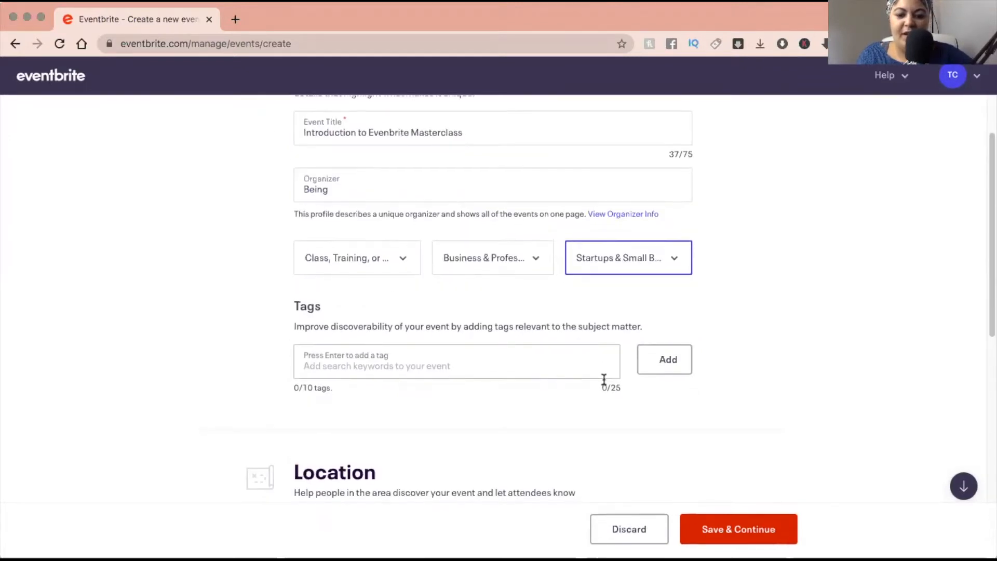
Add the tags masterclas and socialmedia to the event.
left_click(387, 375)
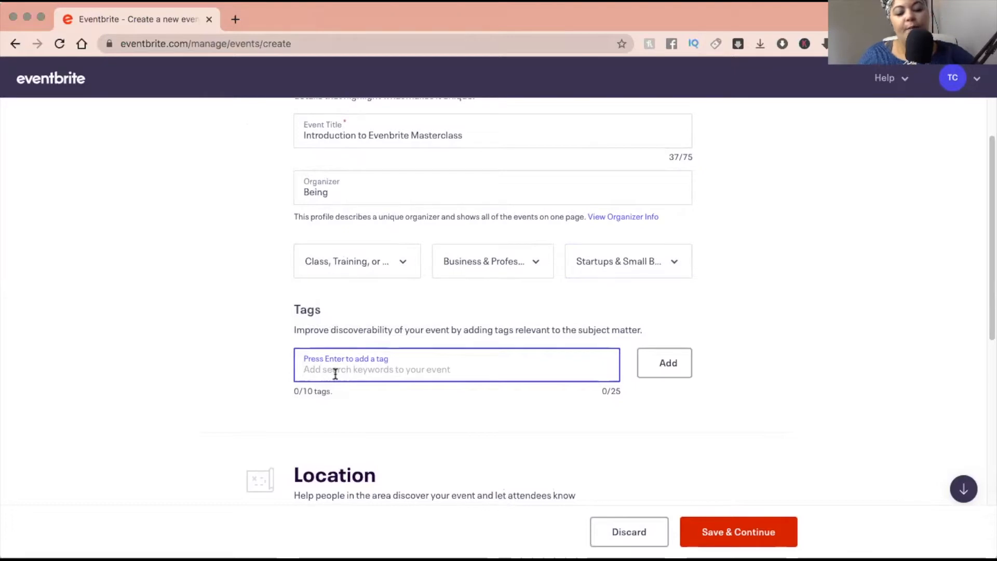
type("masterclas")
key("Return")
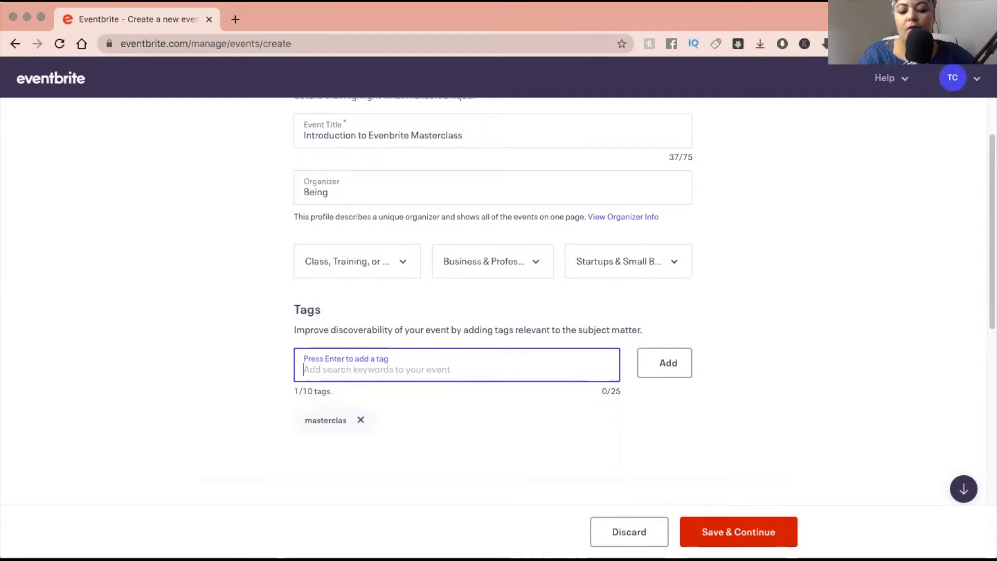
type("social media")
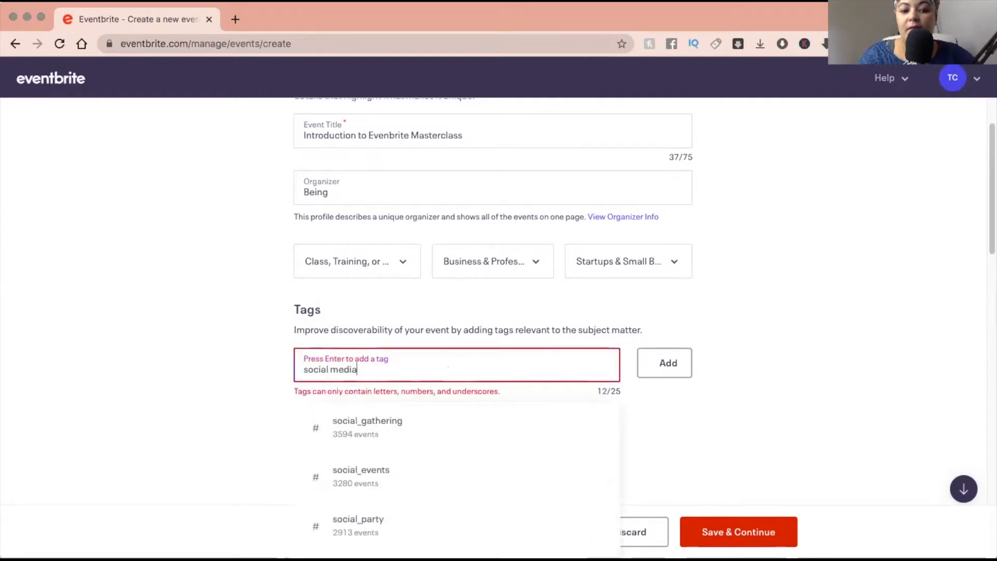
scroll(341, 479, "down", 5)
left_click(362, 417)
scroll(392, 207, "up", 1)
scroll(392, 296, "down", 1)
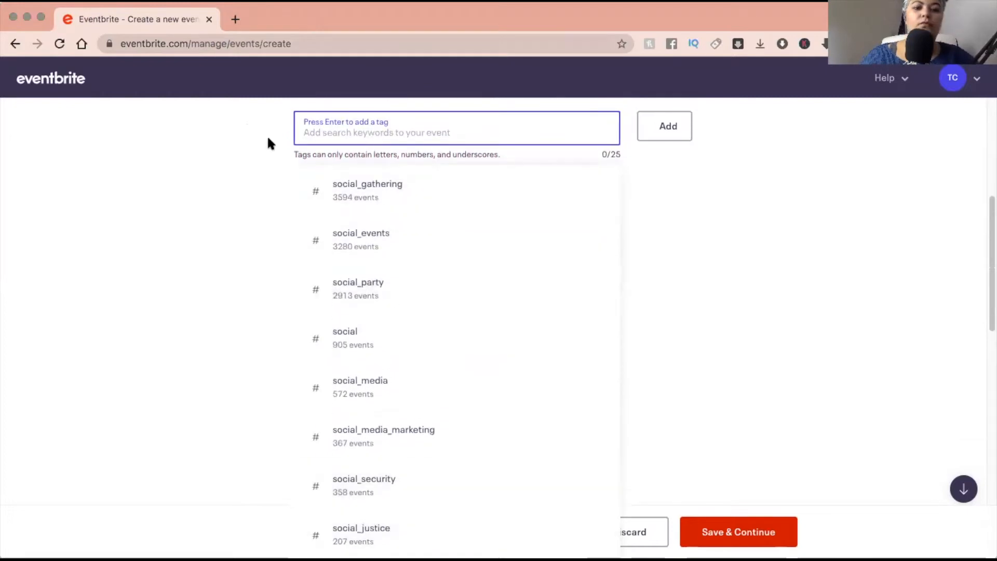
Add the tags eventbrite_training, eventbritemarketing and eventbrite from the suggestions.
type("eventbrite")
left_click(363, 283)
left_click(377, 292)
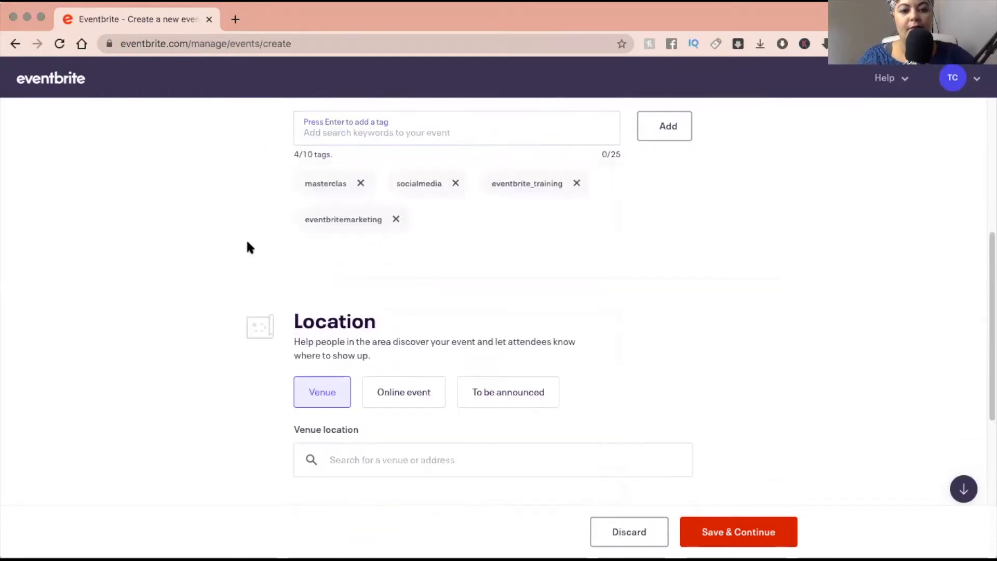
left_click(364, 127)
left_click(359, 188)
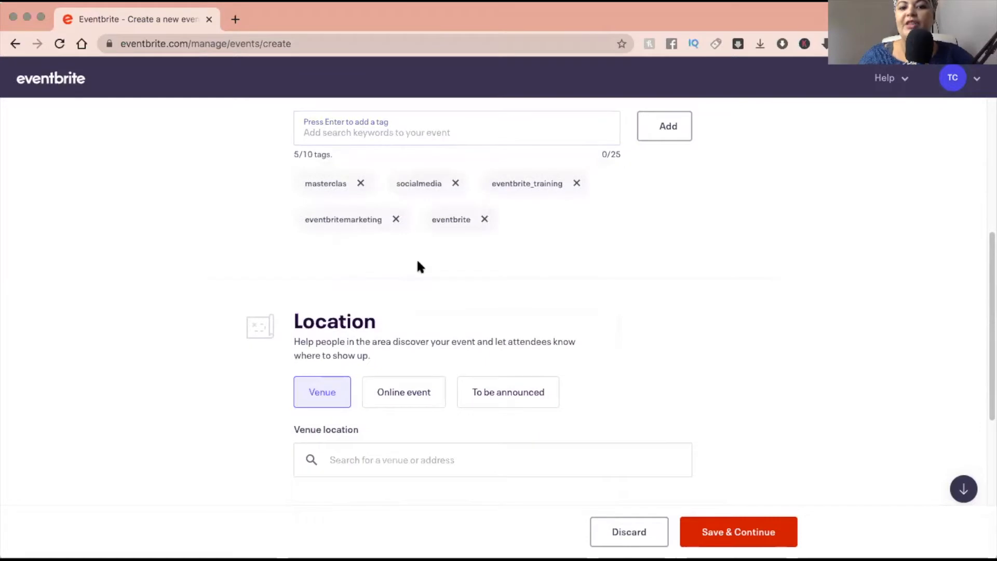
scroll(436, 309, "up", 2)
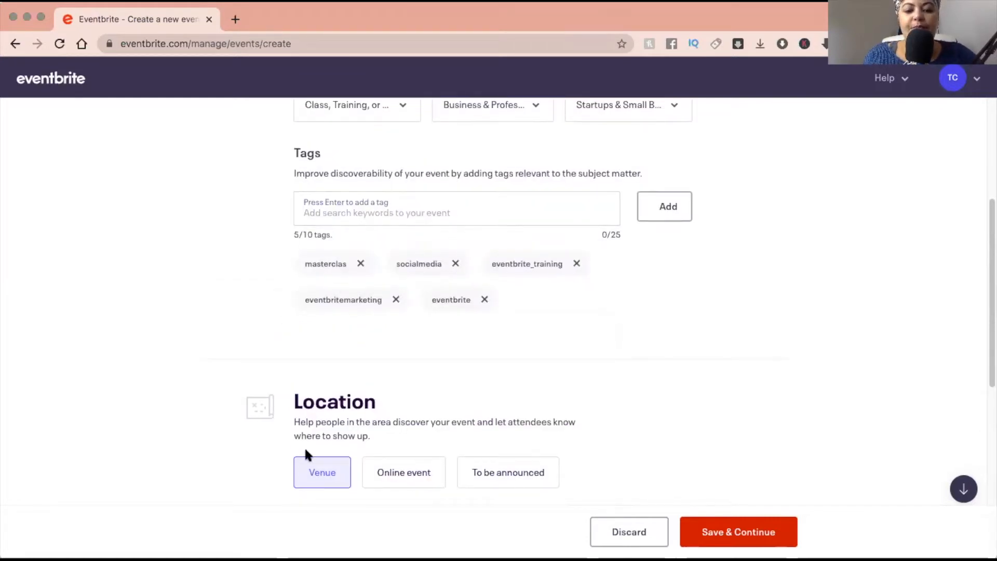
scroll(305, 452, "down", 3)
Make it an online event starting on October 9, 2020.
left_click(420, 368)
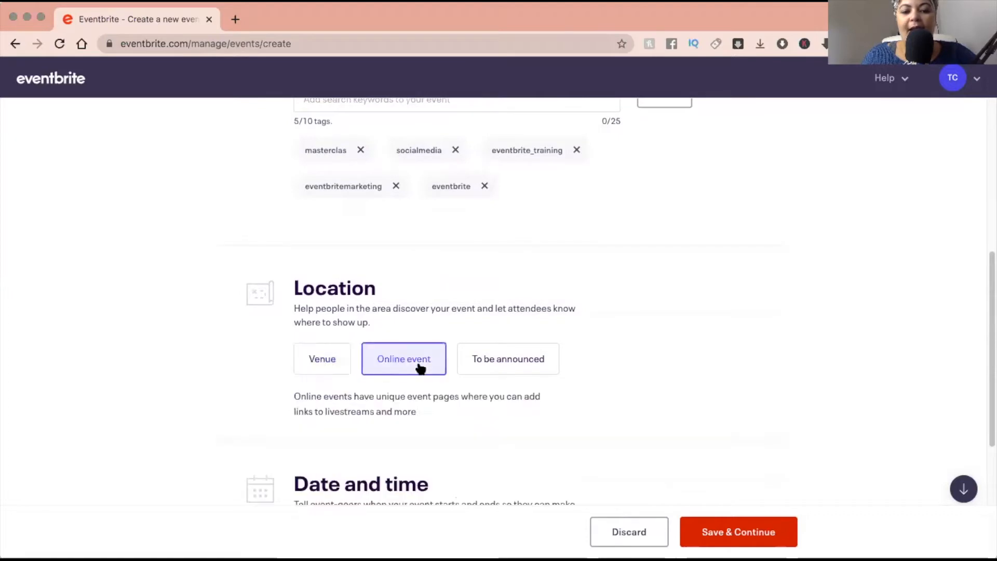
scroll(455, 256, "down", 3)
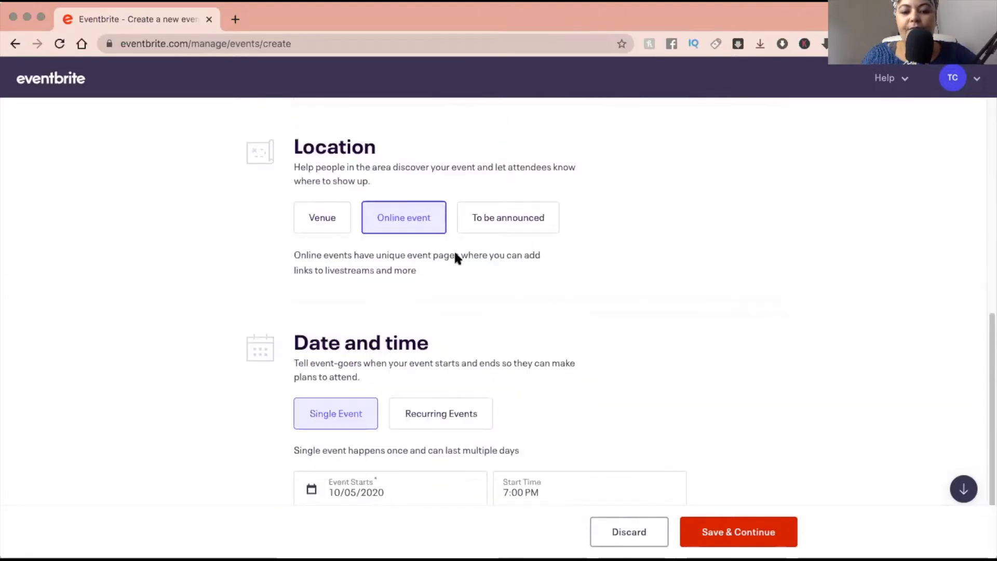
scroll(455, 257, "down", 2)
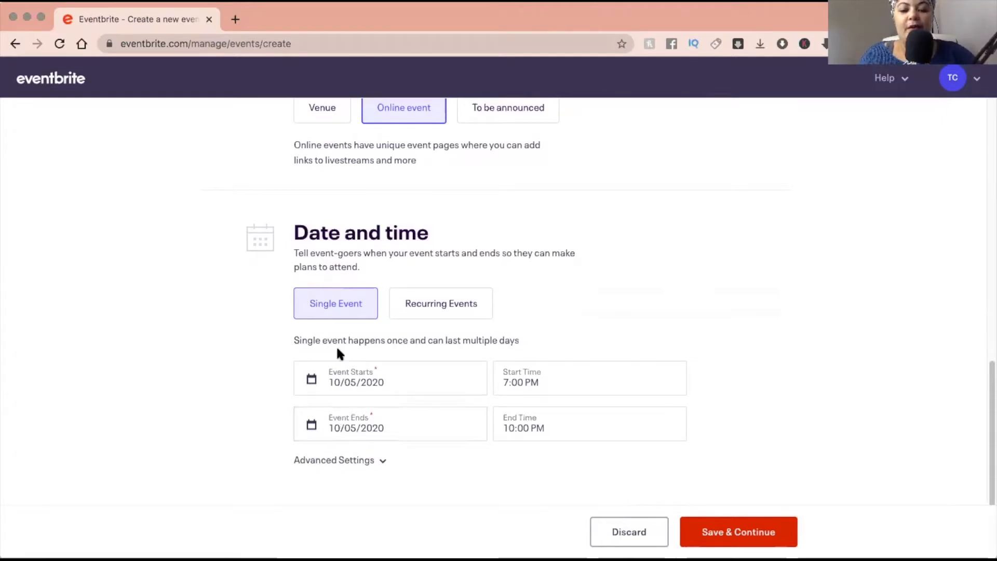
left_click(331, 385)
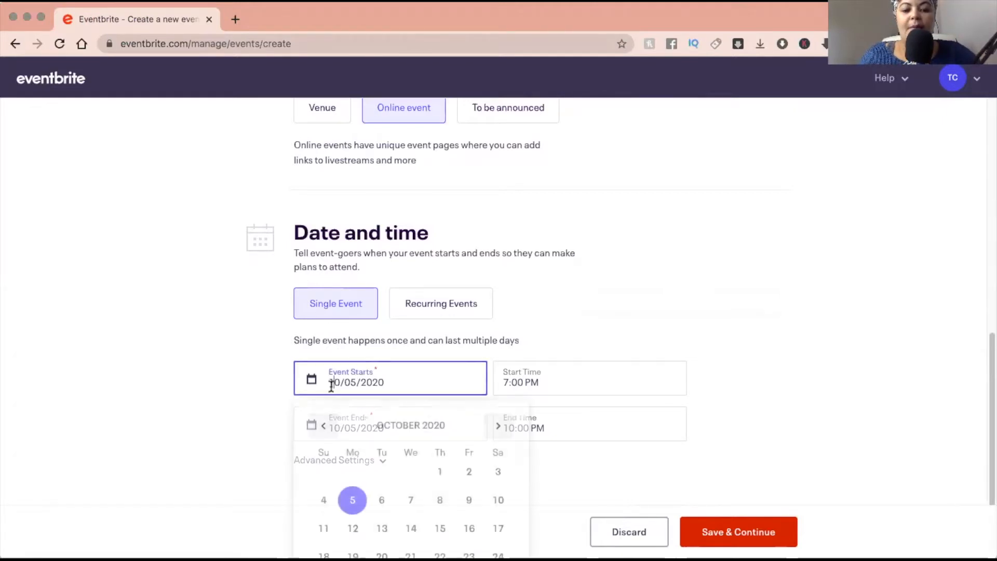
left_click(469, 500)
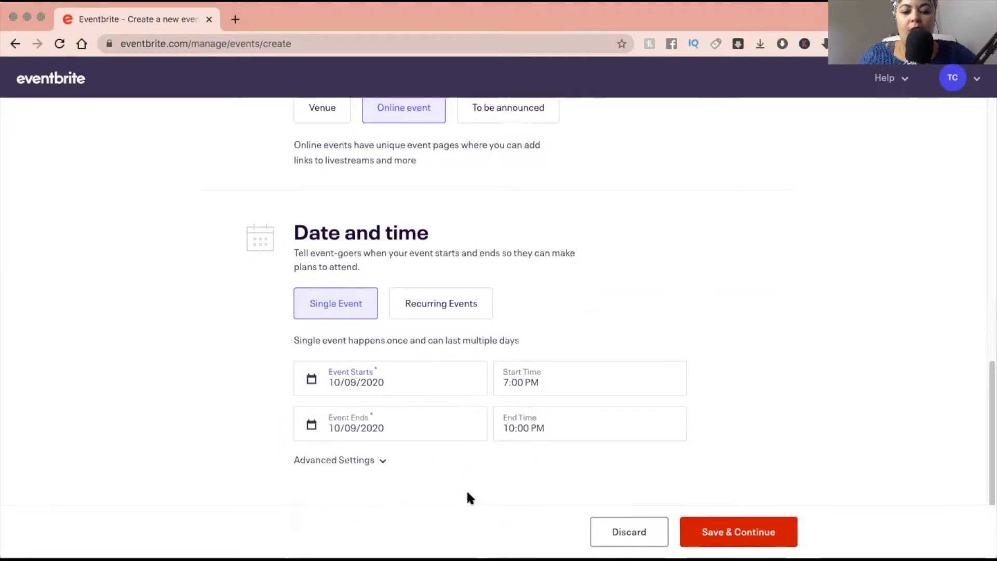
left_click(426, 427)
left_click(425, 425)
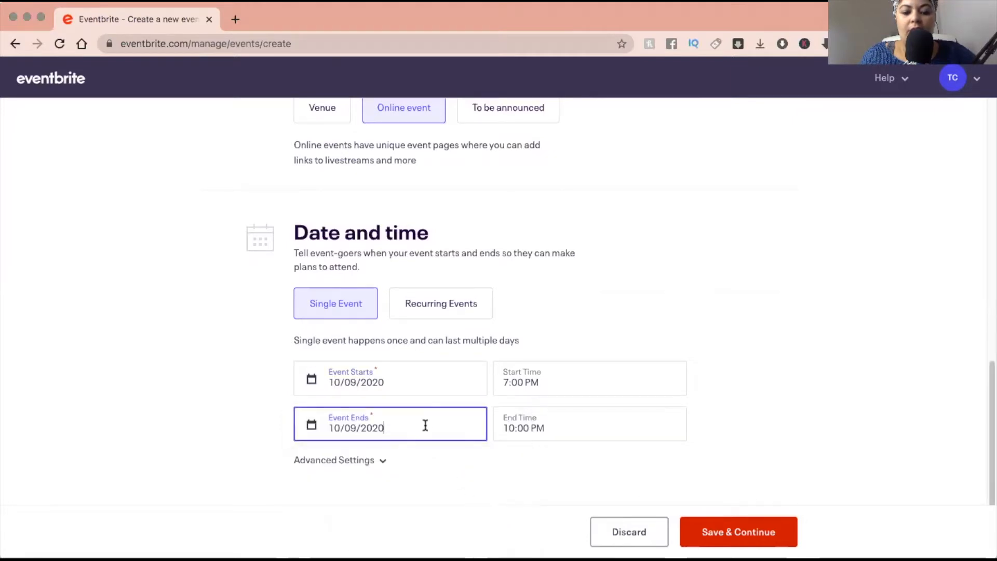
Keep the 7:00 PM start, set the end time to 8:00 PM, and save the basic info.
left_click(604, 386)
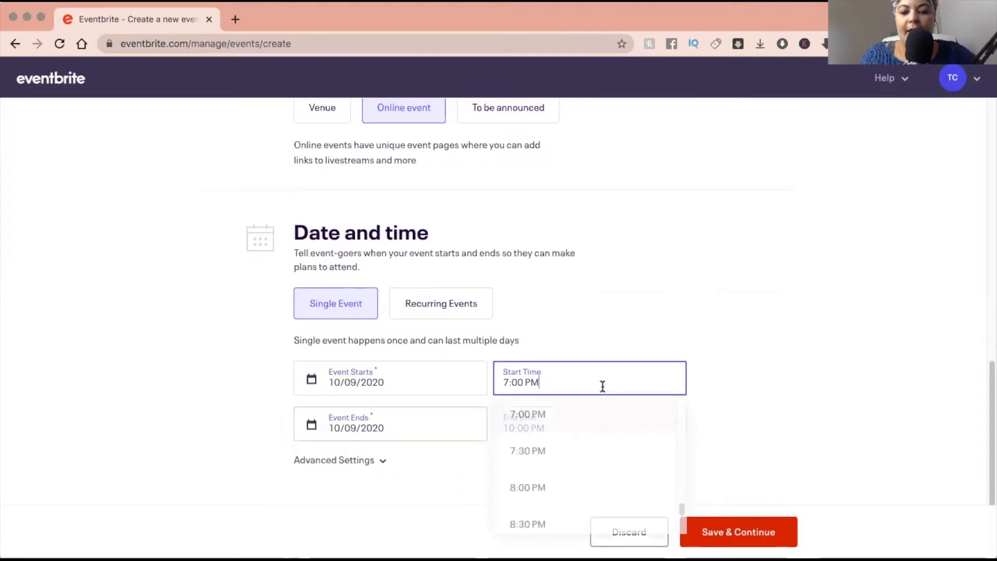
left_click(569, 425)
left_click(569, 425)
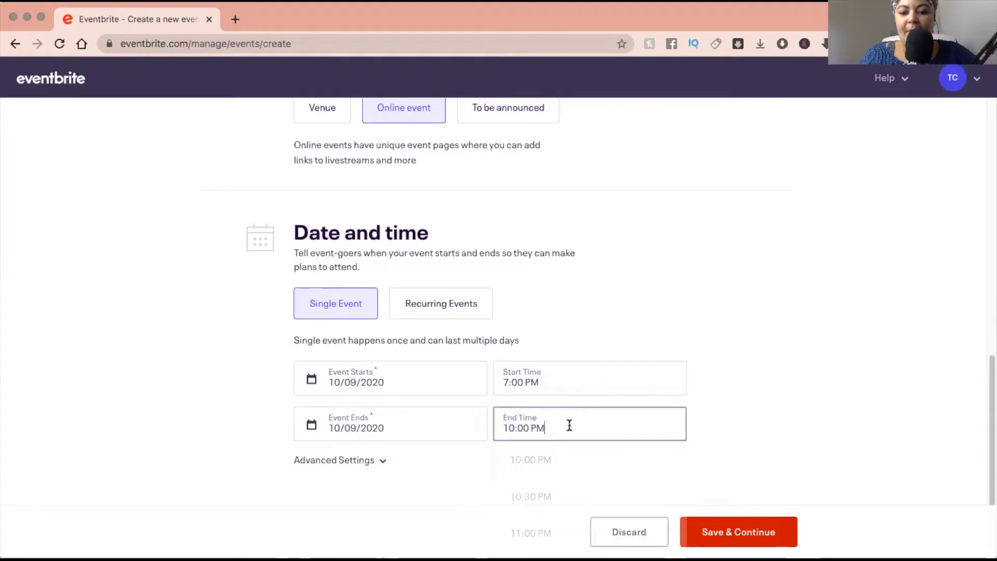
scroll(543, 501, "up", 2)
scroll(543, 501, "up", 3)
left_click(542, 500)
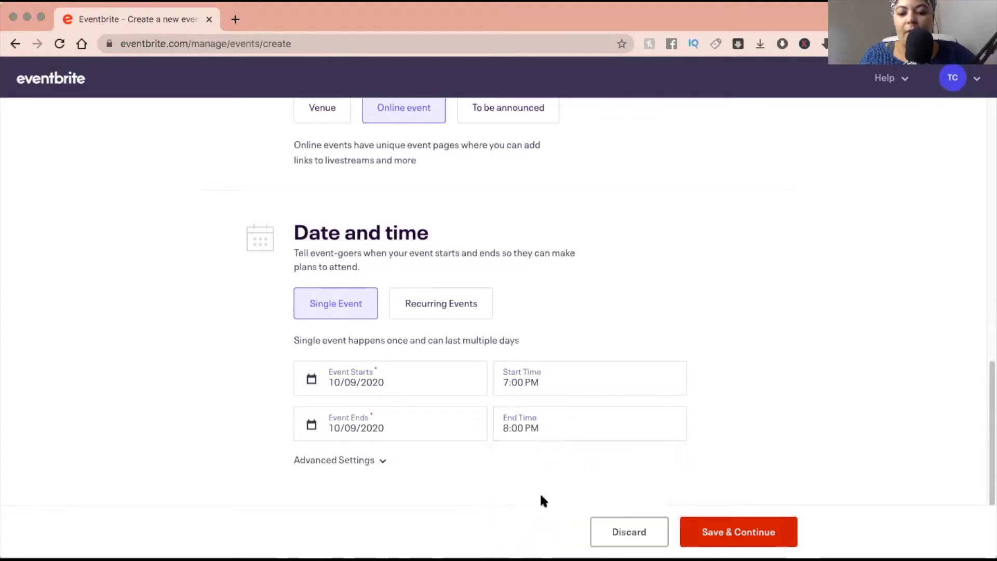
left_click(717, 530)
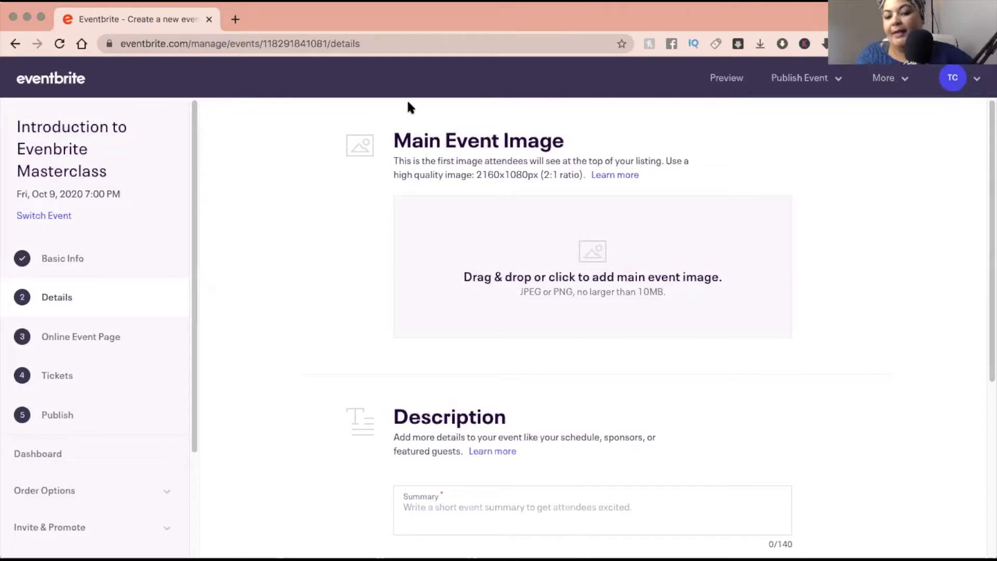
scroll(397, 499, "down", 4)
scroll(396, 503, "down", 2)
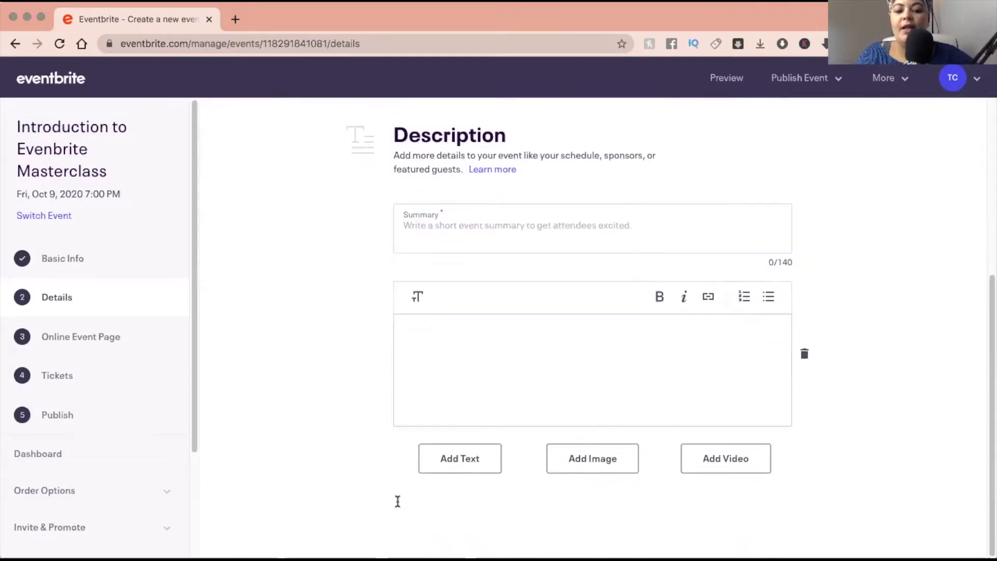
scroll(395, 506, "up", 6)
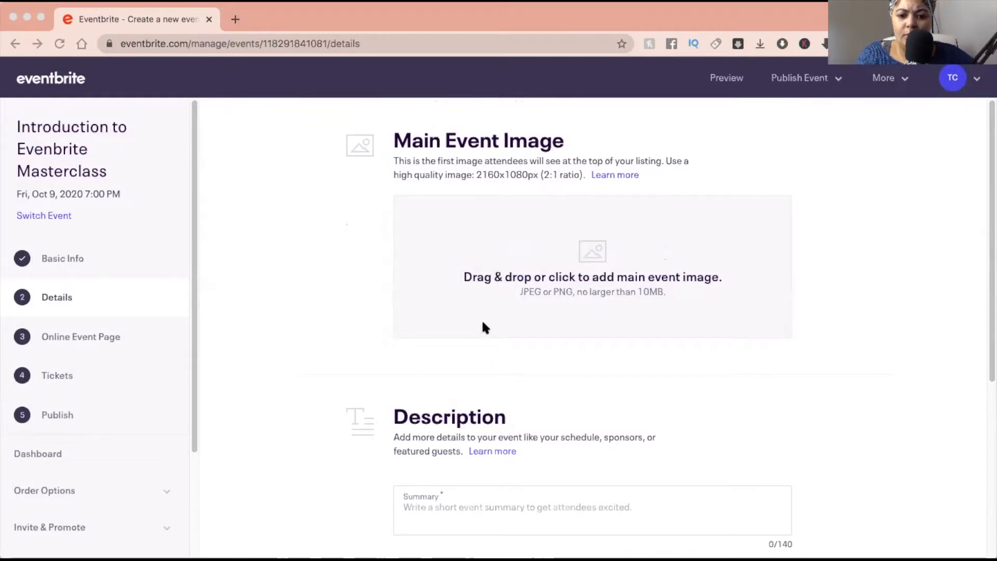
Upload the Social Media Campaign banner as the main event image and save the crop.
left_click(587, 245)
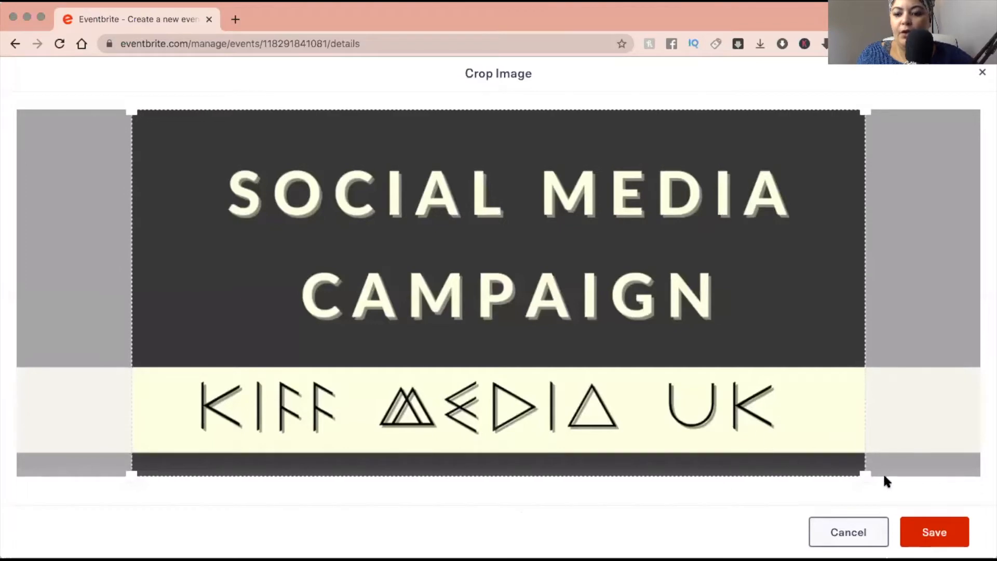
left_click(915, 528)
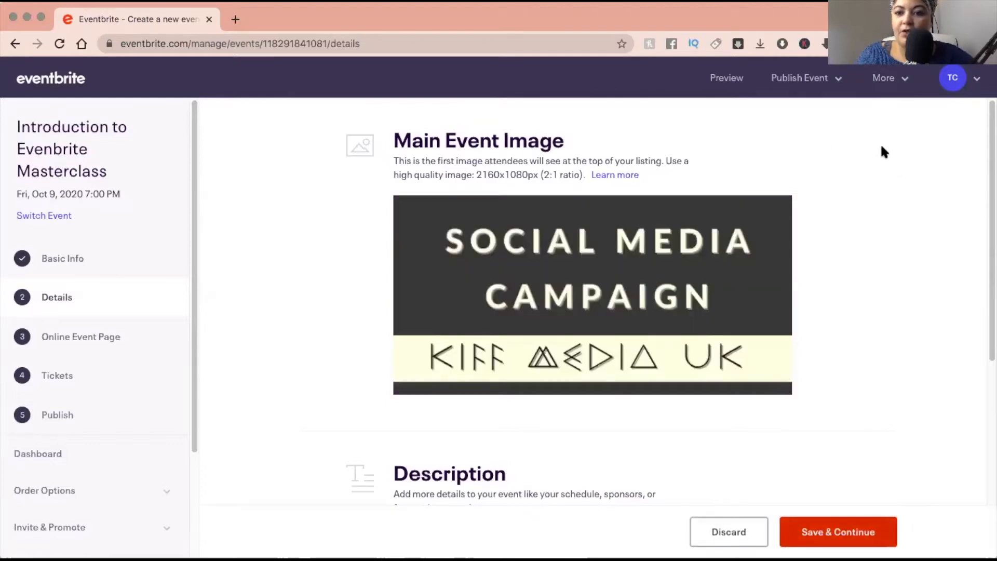
scroll(661, 270, "down", 3)
Type the summary 'Tips and tricks how to start an eventbrite account and set up an event'.
left_click(472, 397)
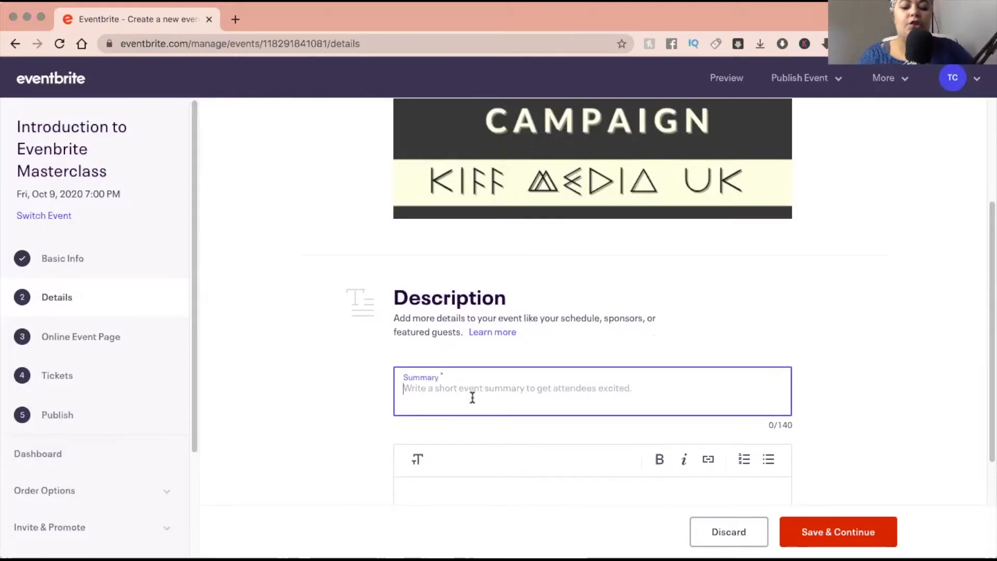
type("Tips and tricks w")
type("how ")
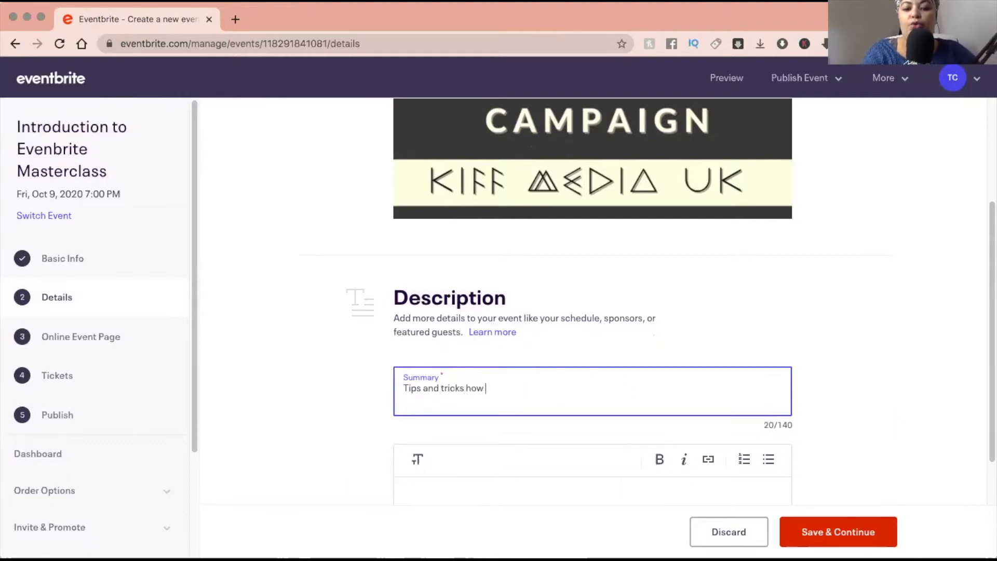
type("to start an ")
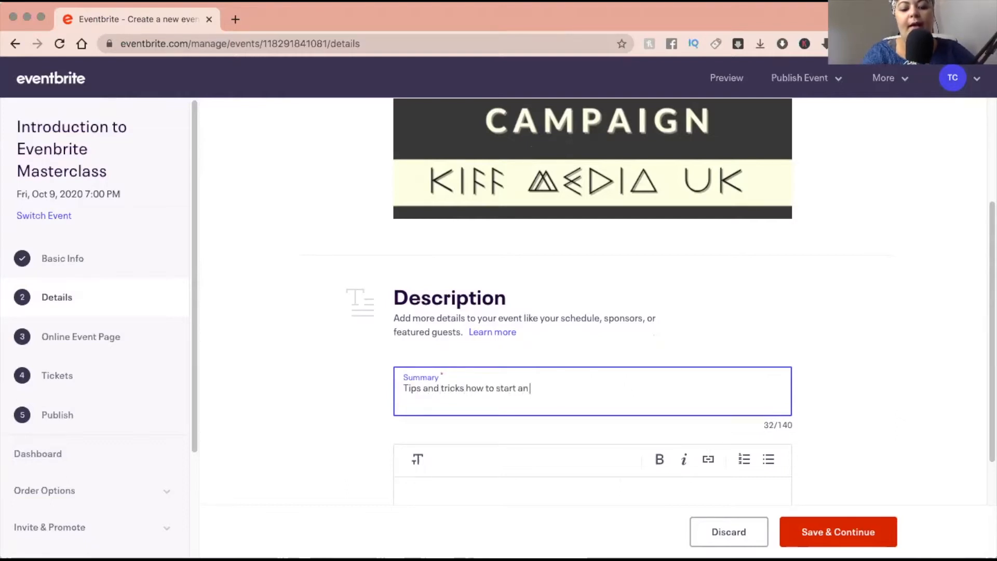
type("eventrib")
key("BackSpace")
key("BackSpace")
key("BackSpace")
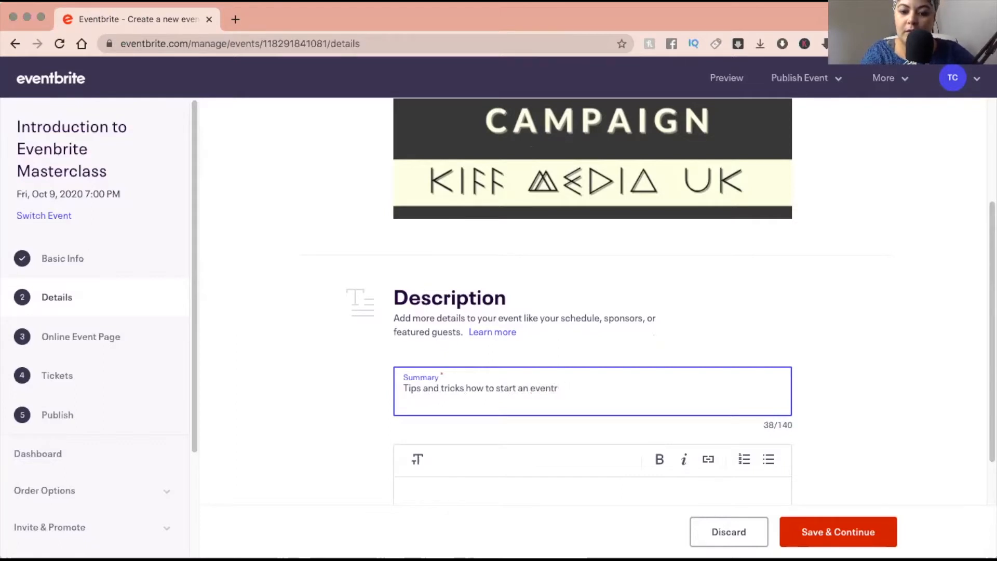
type("brite account")
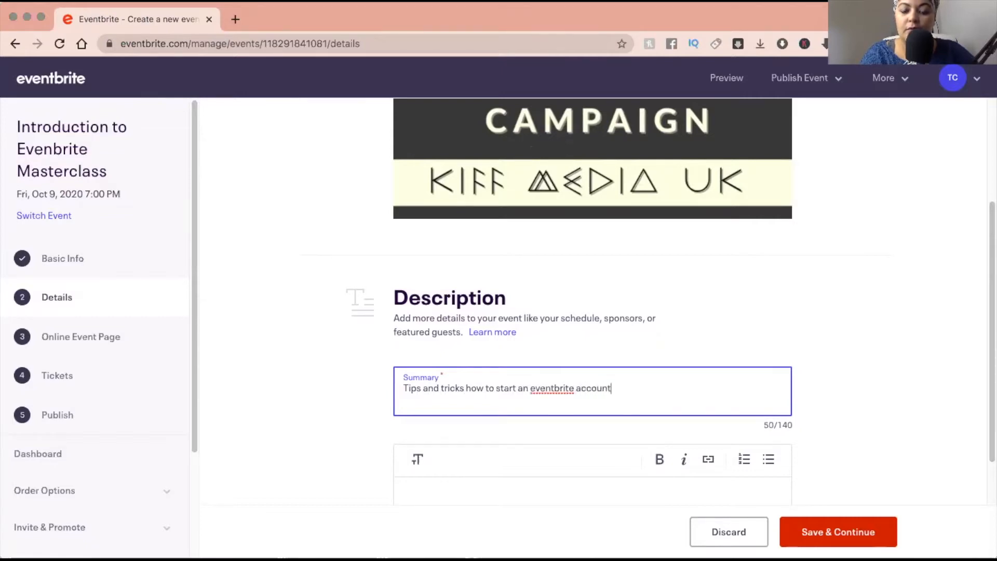
type(" and")
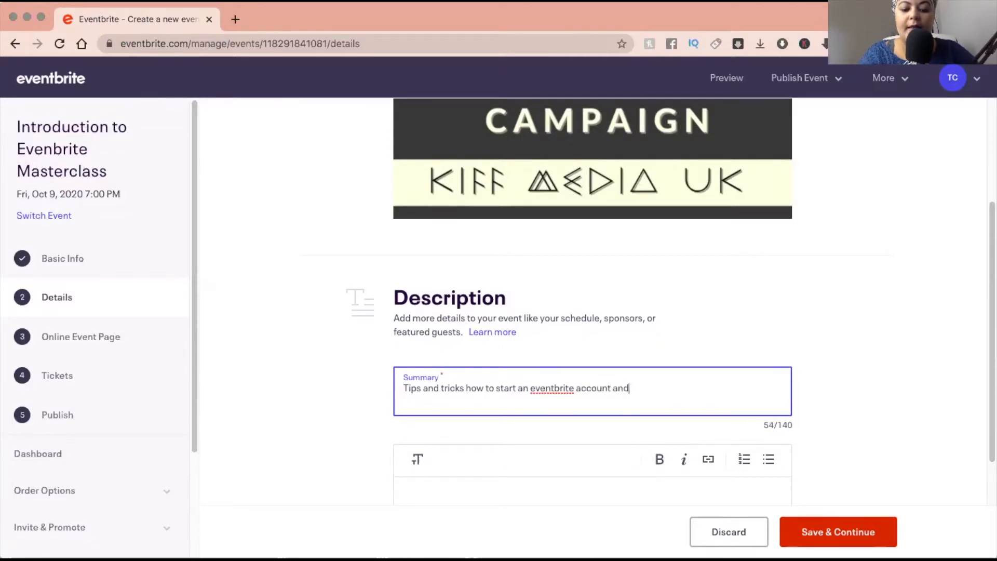
type(" set up an event")
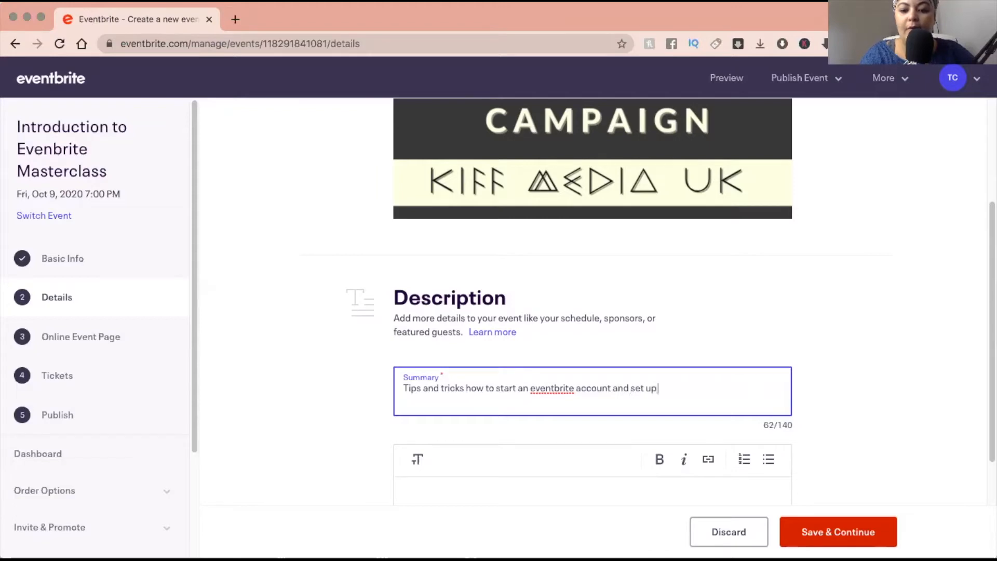
scroll(434, 390, "down", 2)
Begin the description with 'Are you looking to leverage your business online passively?'.
left_click(434, 407)
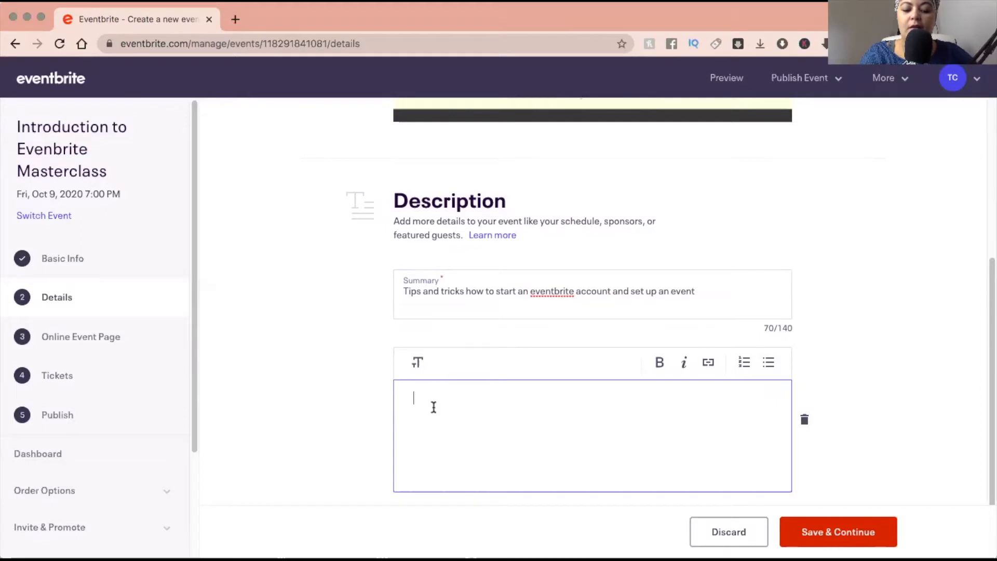
type("Are ")
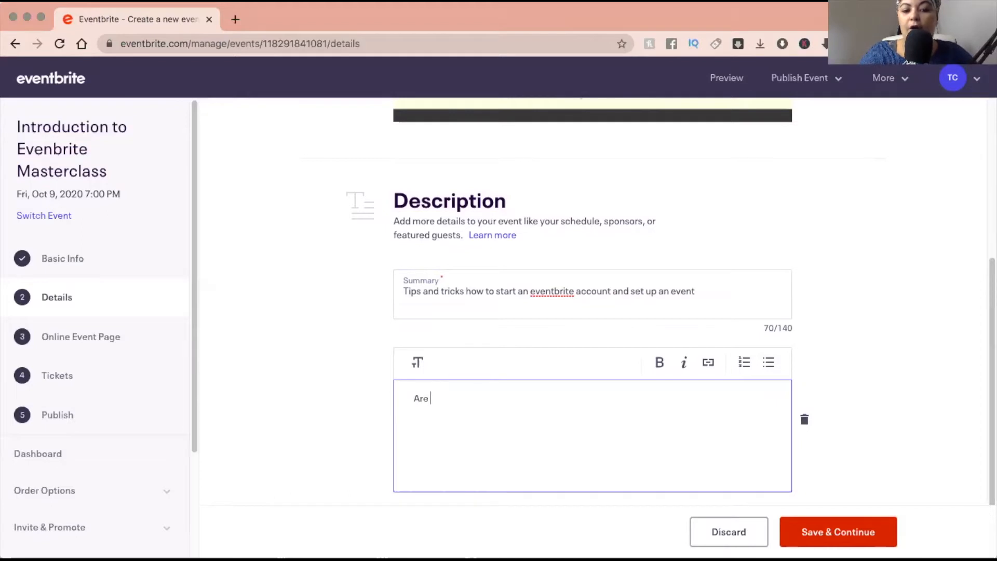
type("you looking to ")
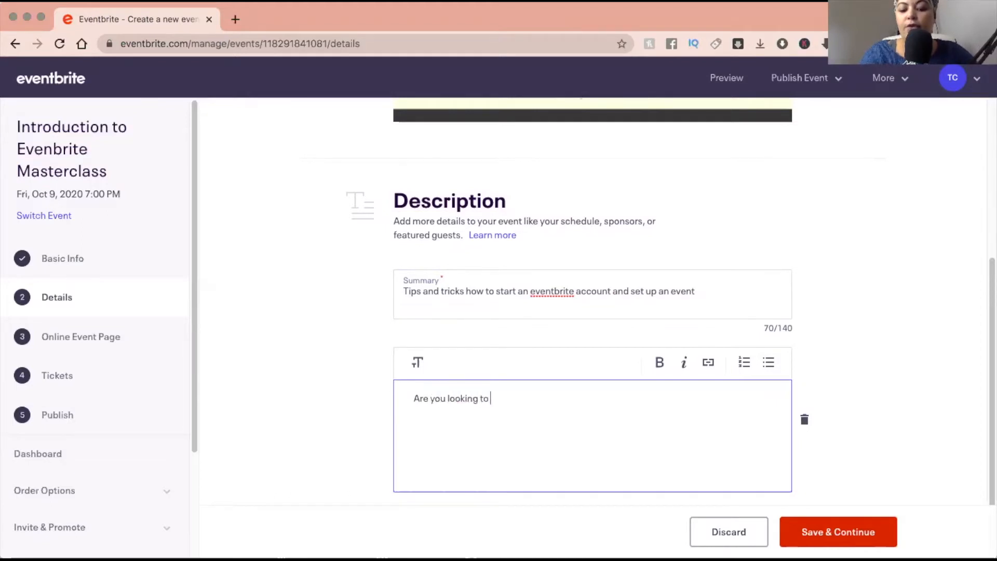
type("leverage your buins")
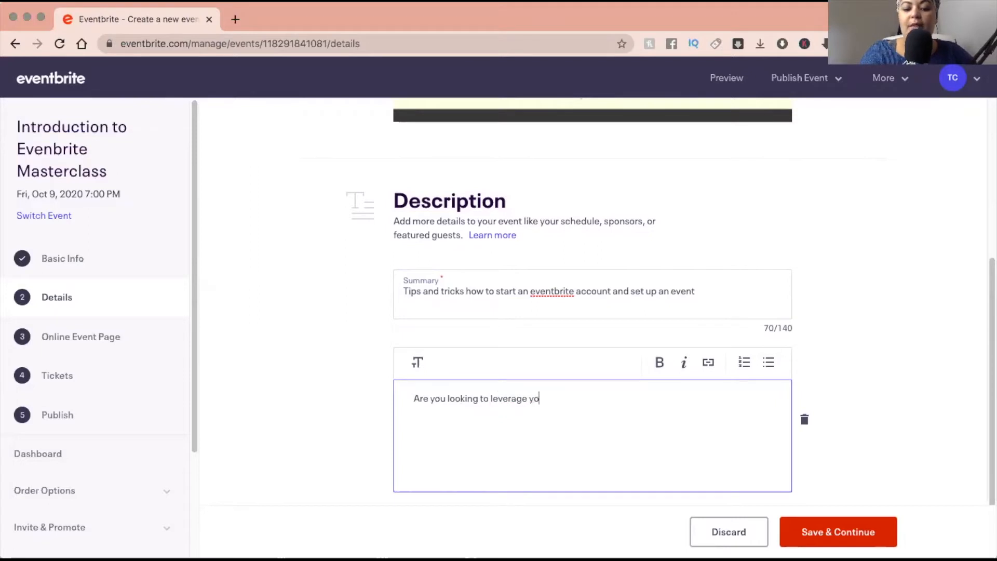
key("BackSpace")
key("BackSpace")
key("BackSpace")
type("siness online")
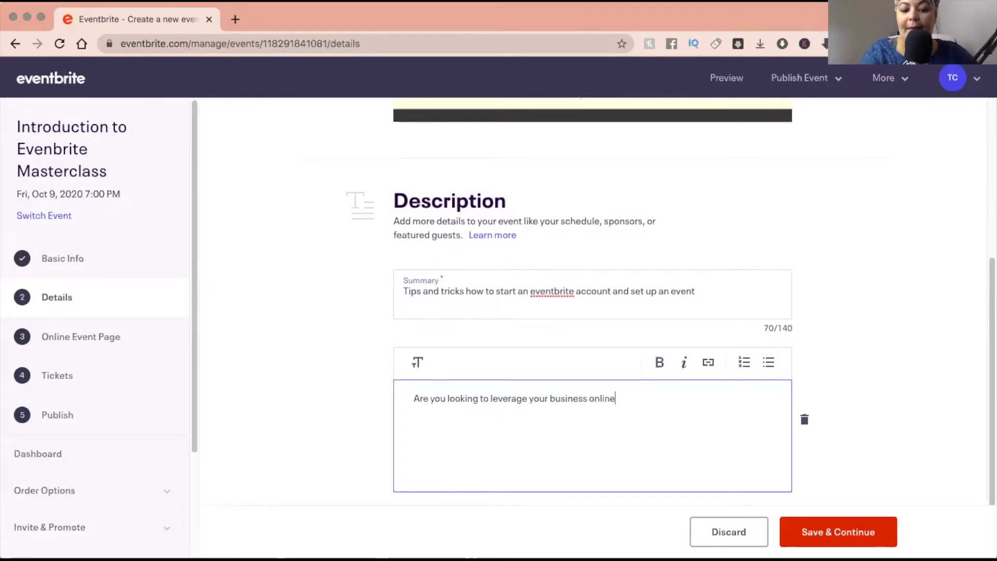
type(" passively?")
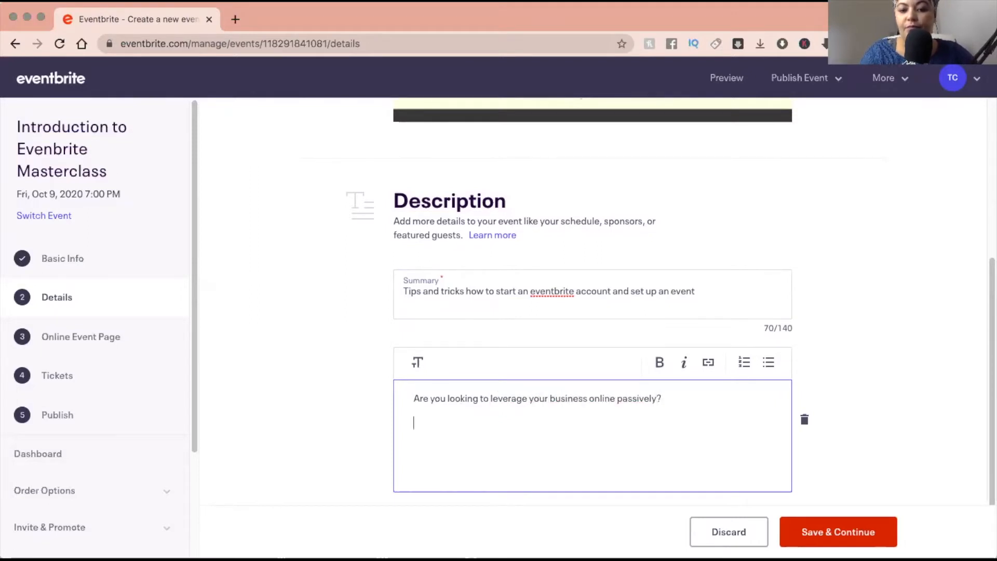
key("Return")
Add the line 'Join our introduction masterclass session to find out how to do so with eventbrite.'.
type("Jo")
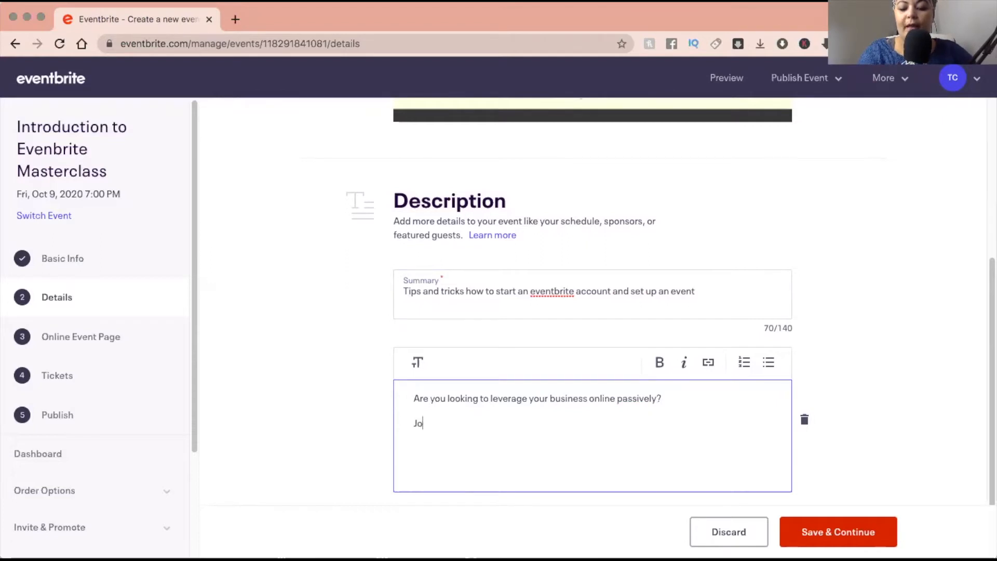
type("in our intr")
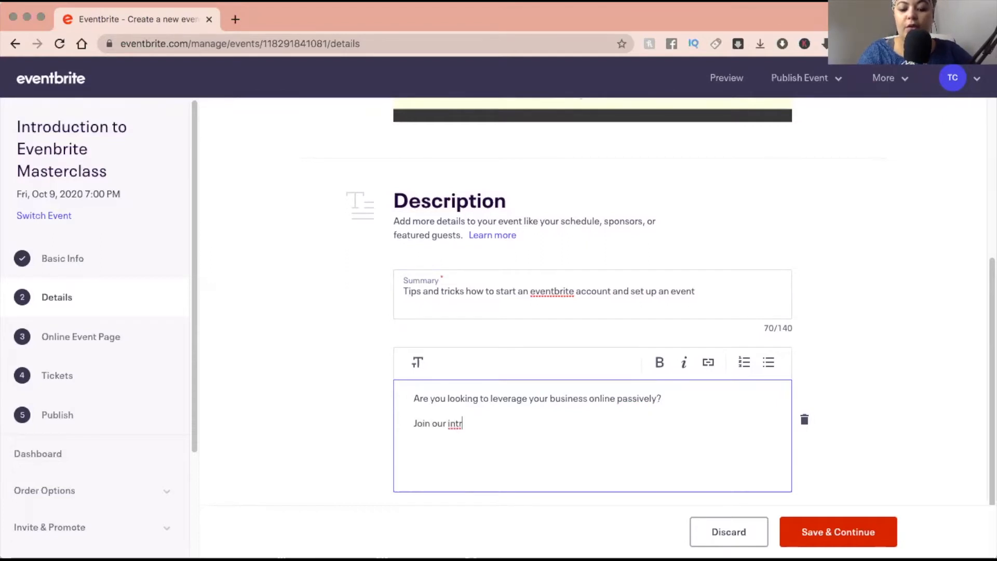
type("oduction ma")
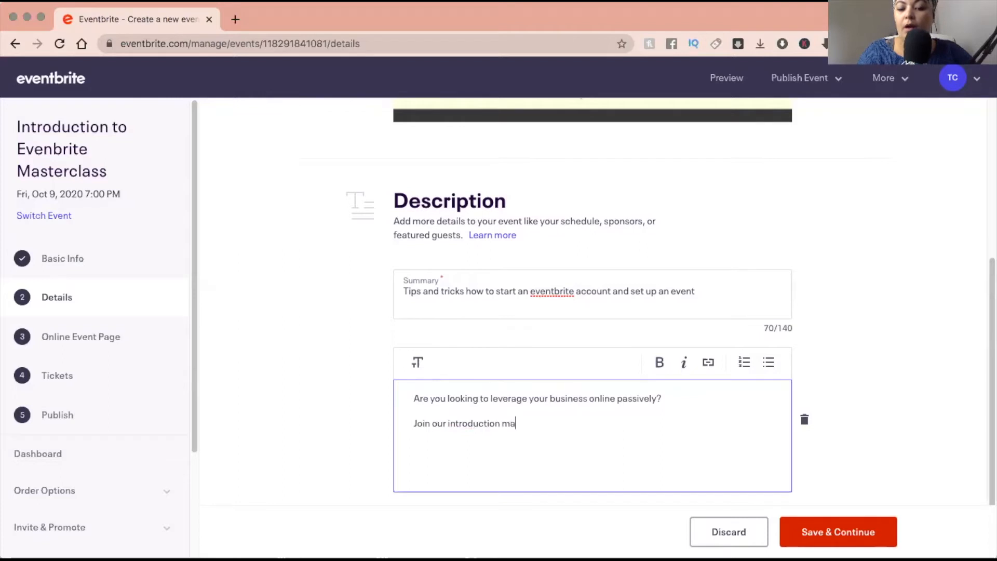
type("stercl")
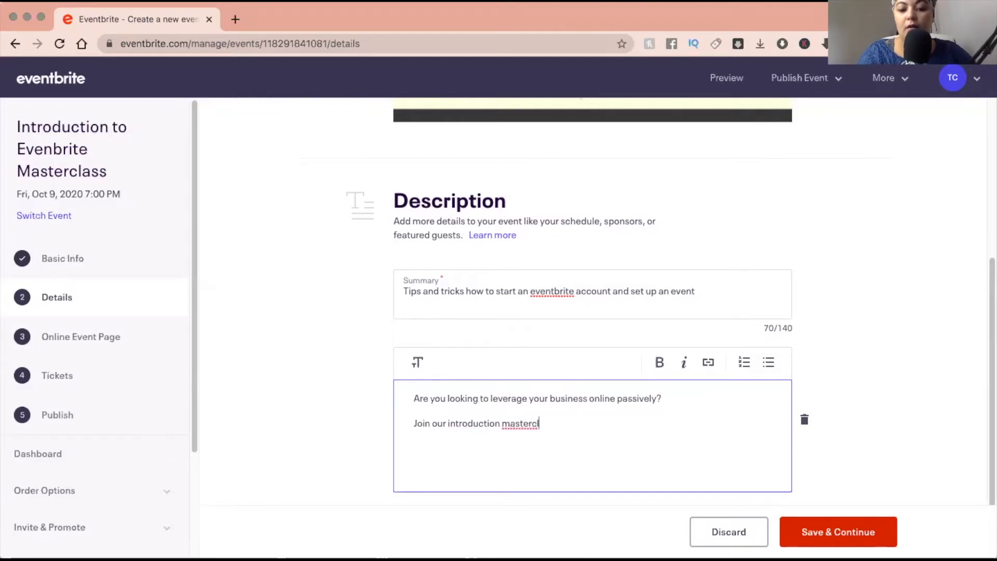
type("ass session t")
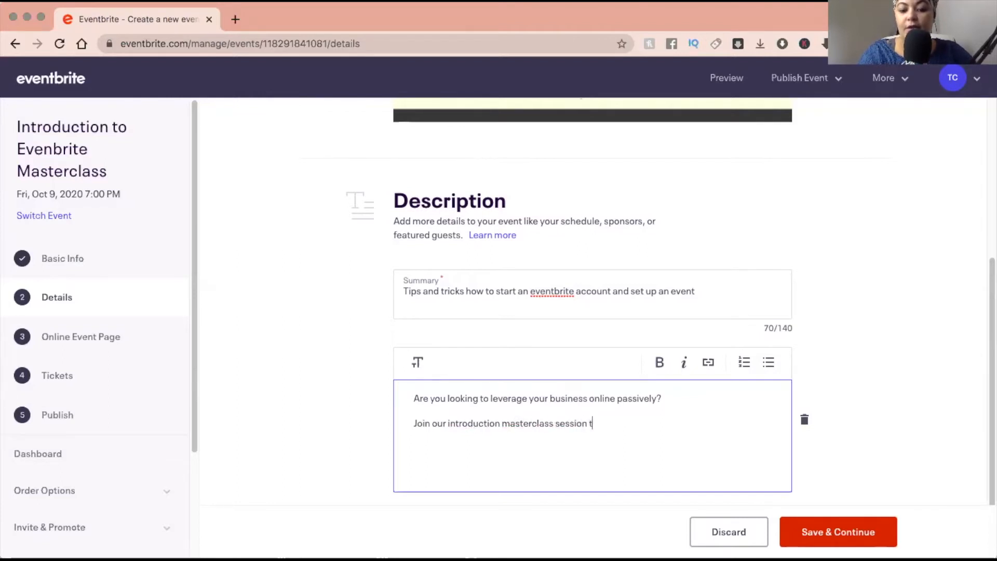
type("o find out how to do so wo")
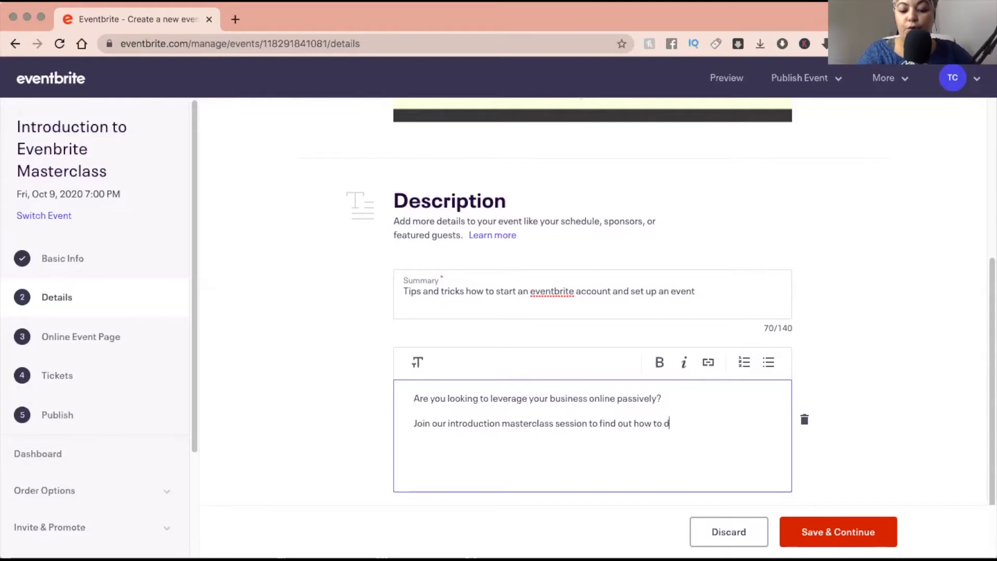
key("BackSpace")
key("BackSpace")
type("w")
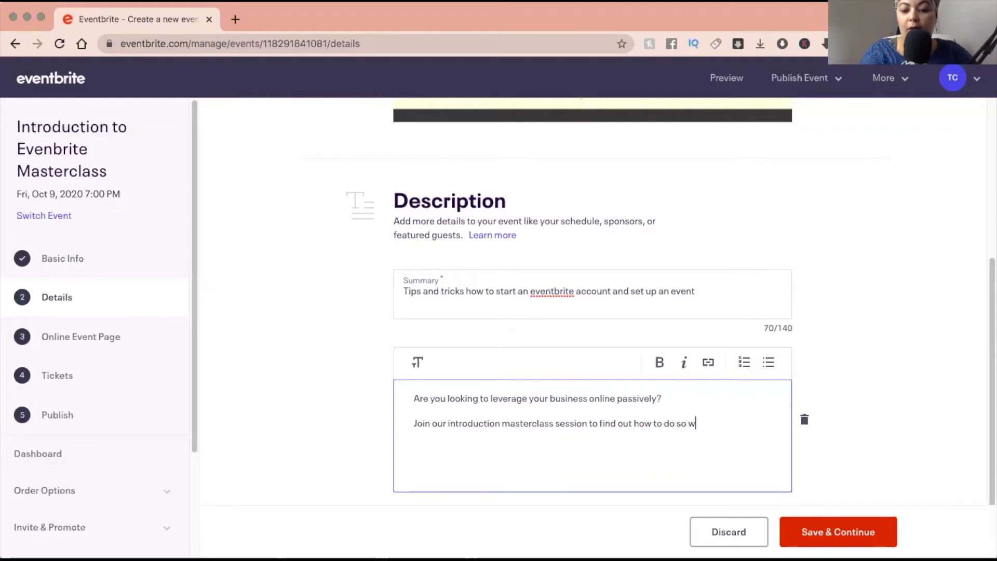
type("ith event")
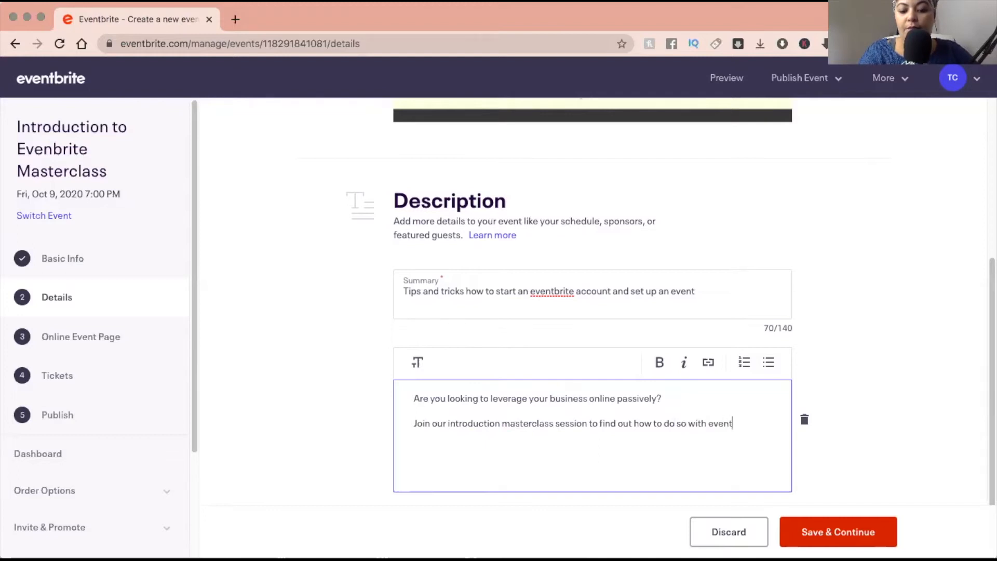
type("brite.")
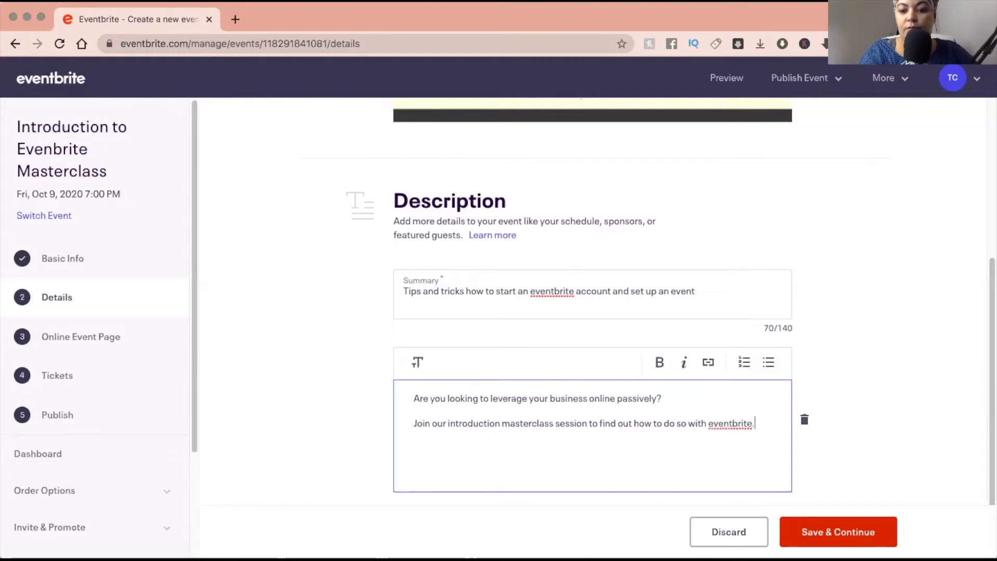
key("Return")
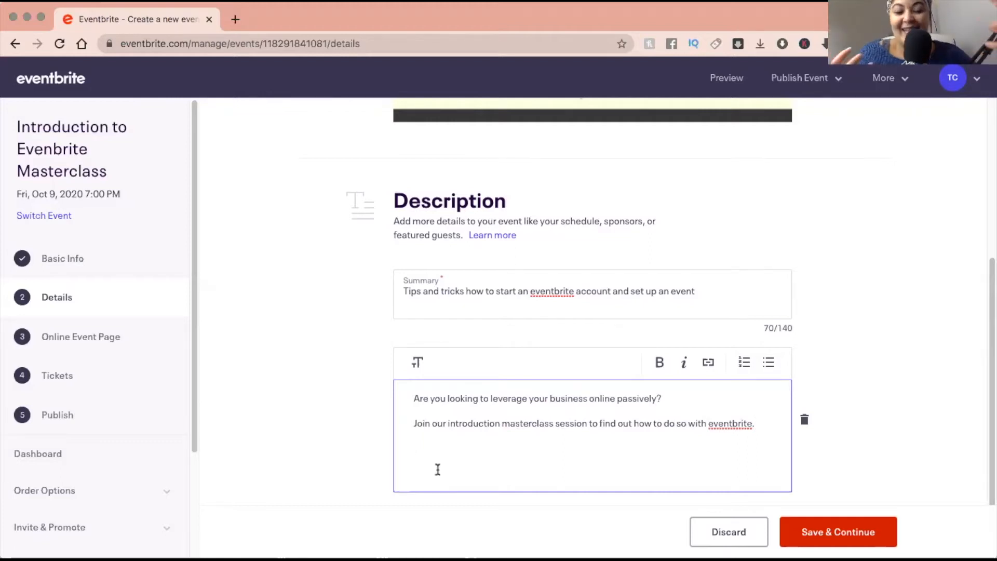
scroll(438, 469, "down", 2)
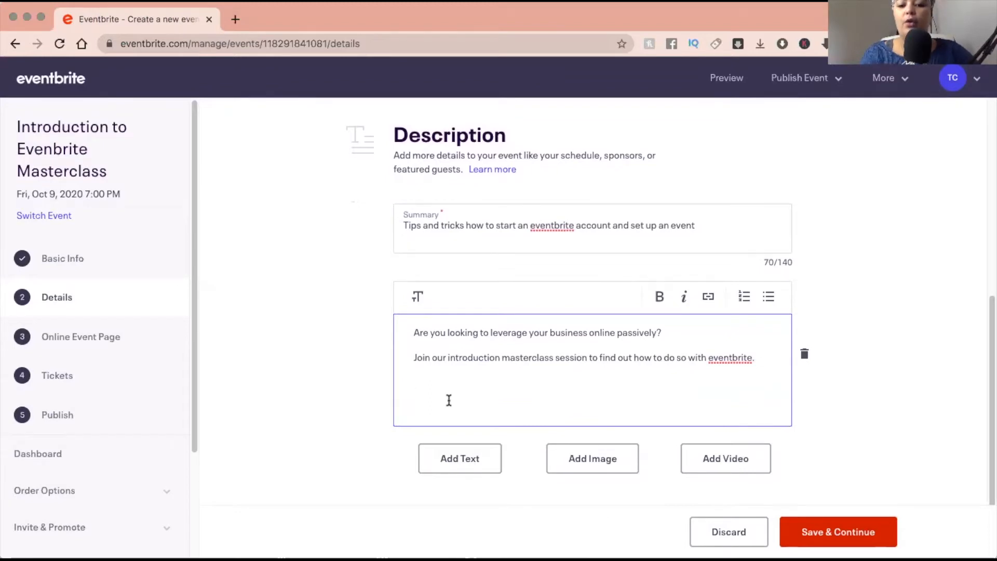
Add 'Check out our currently Masterclass Replay online with Youtube and Website' and 'We also offer exciting content on our blog.'.
type("Chec")
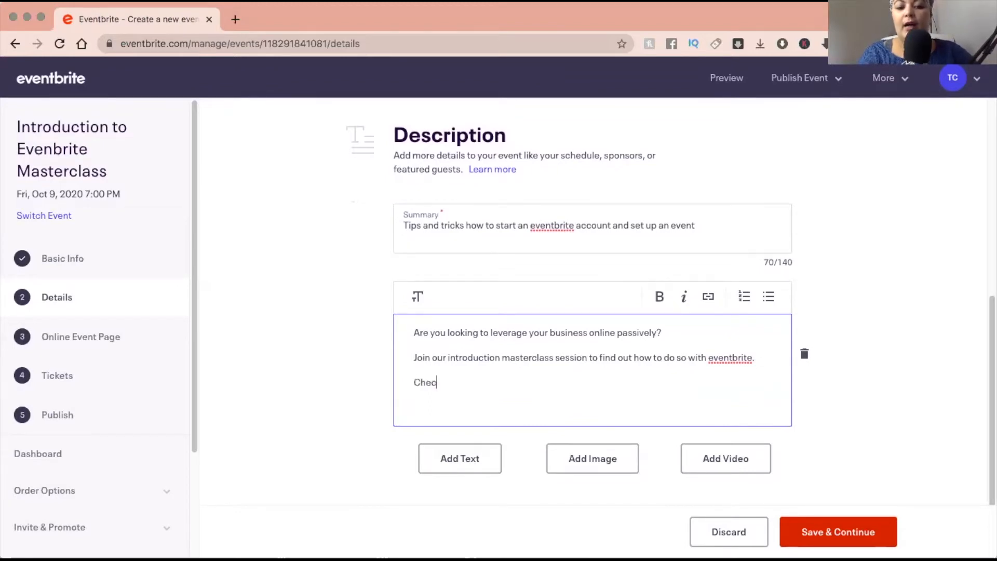
type("k out or")
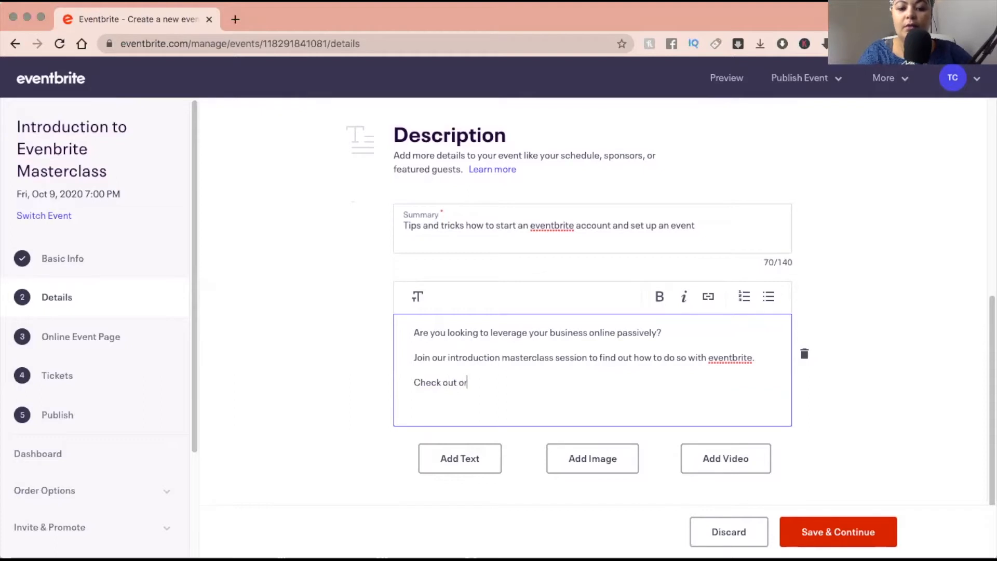
key("BackSpace")
type("u")
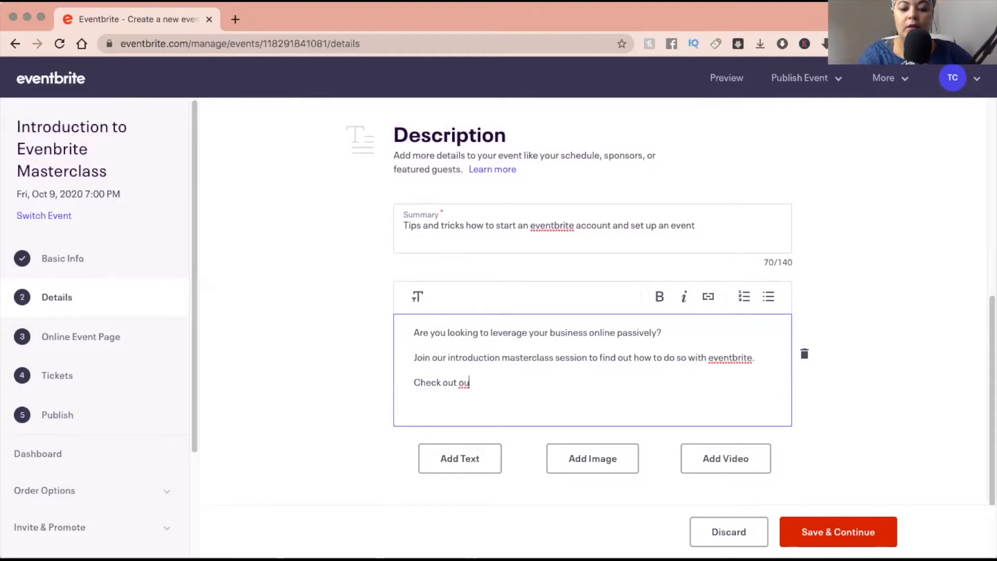
type("r currently ")
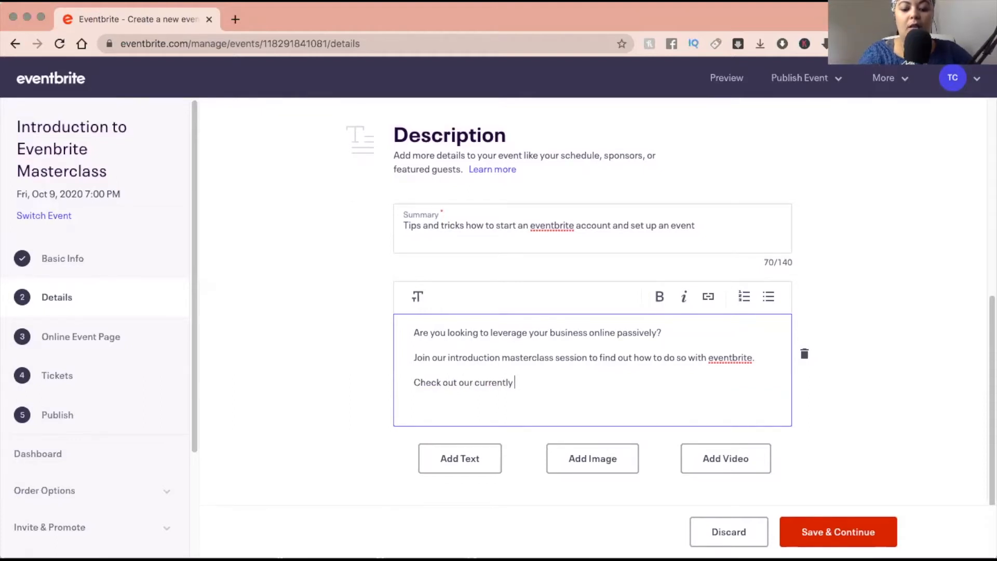
type("Masterclas")
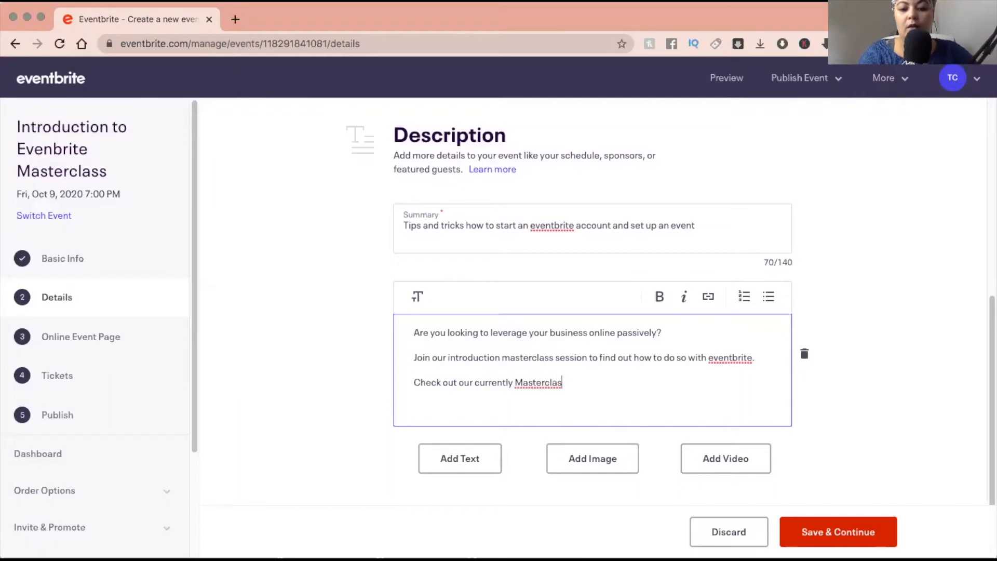
type("s Replay")
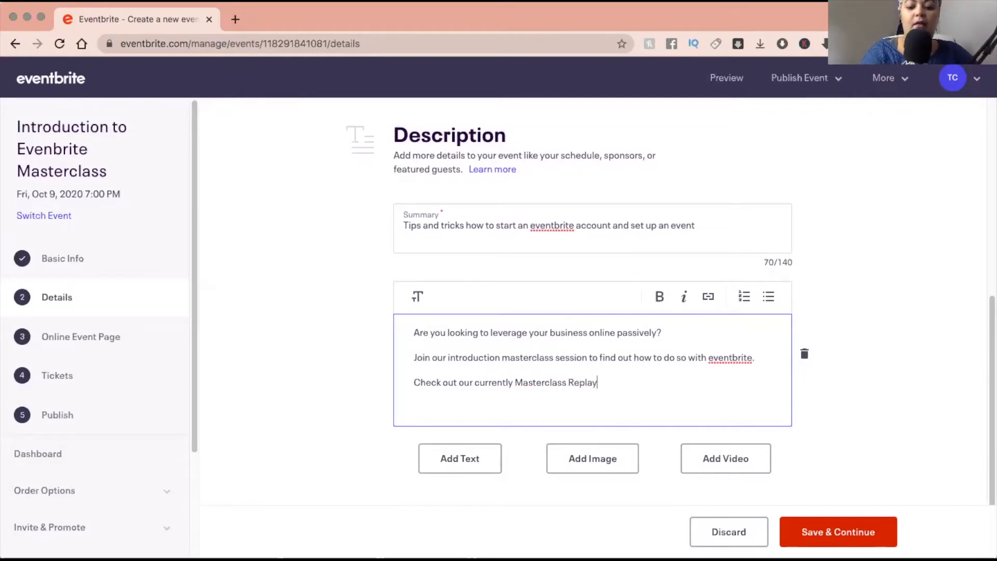
type(" online wi")
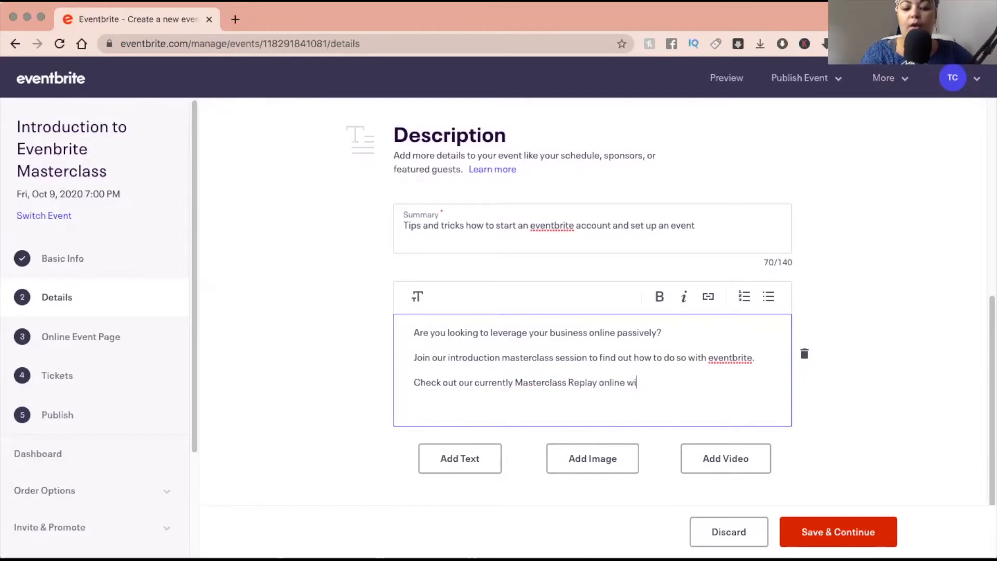
type("th Youtube")
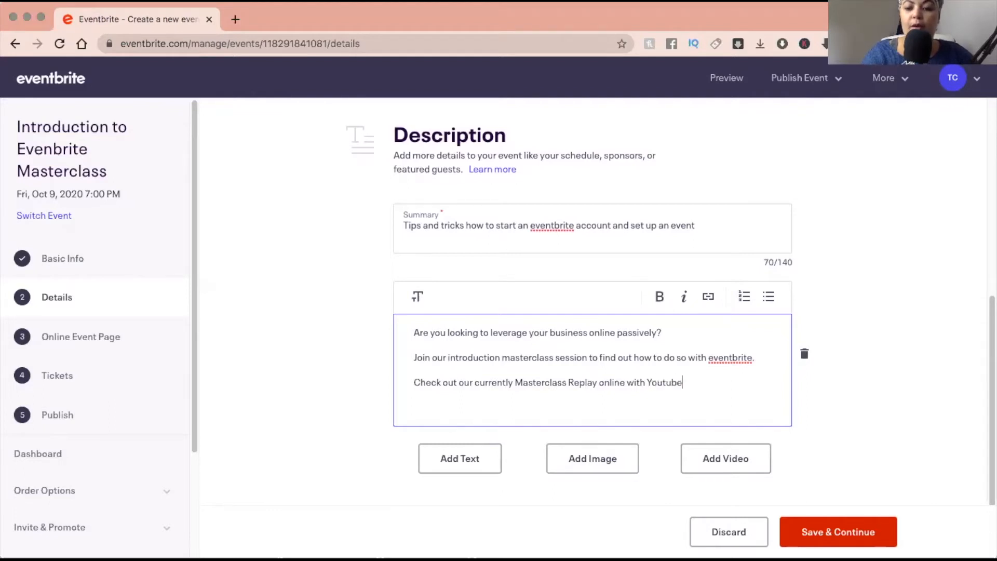
type(" and Website")
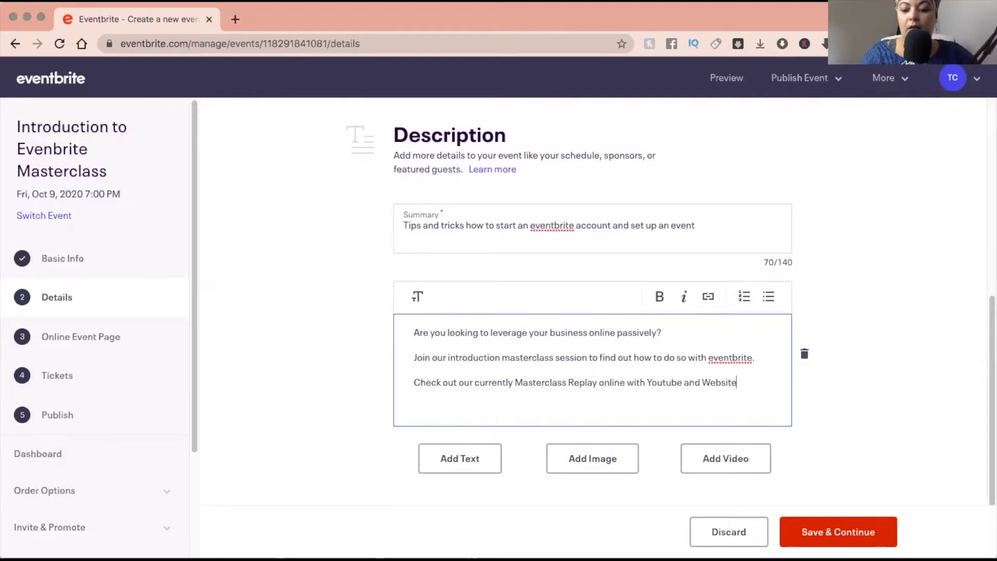
key("Return")
type("We also offe")
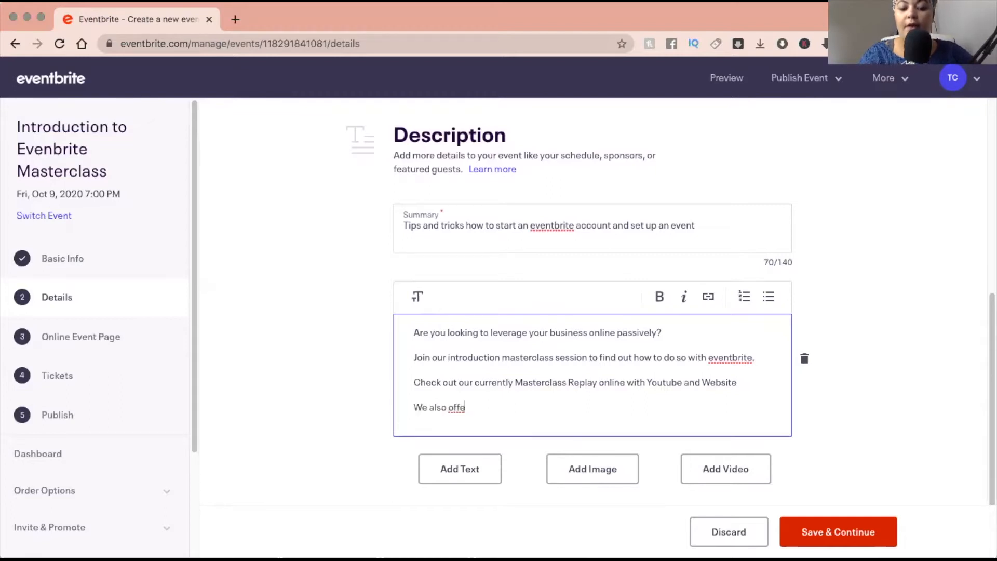
type("r ex")
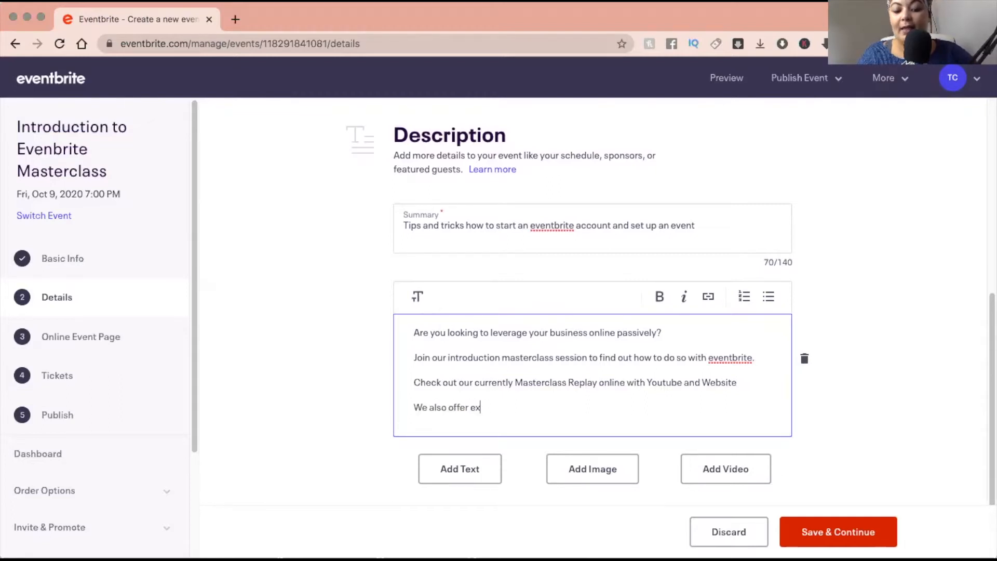
type("citing content o")
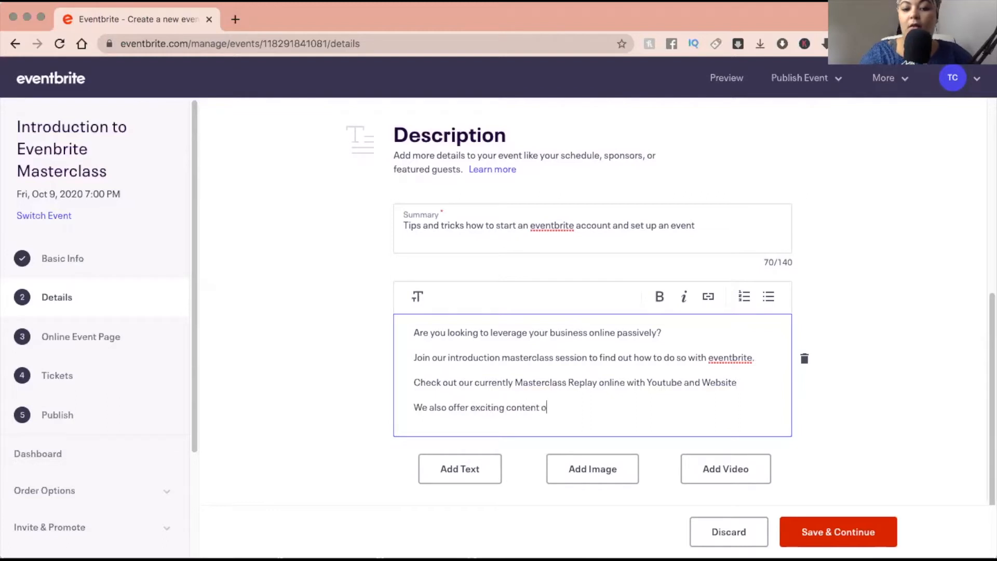
type("n our blog.")
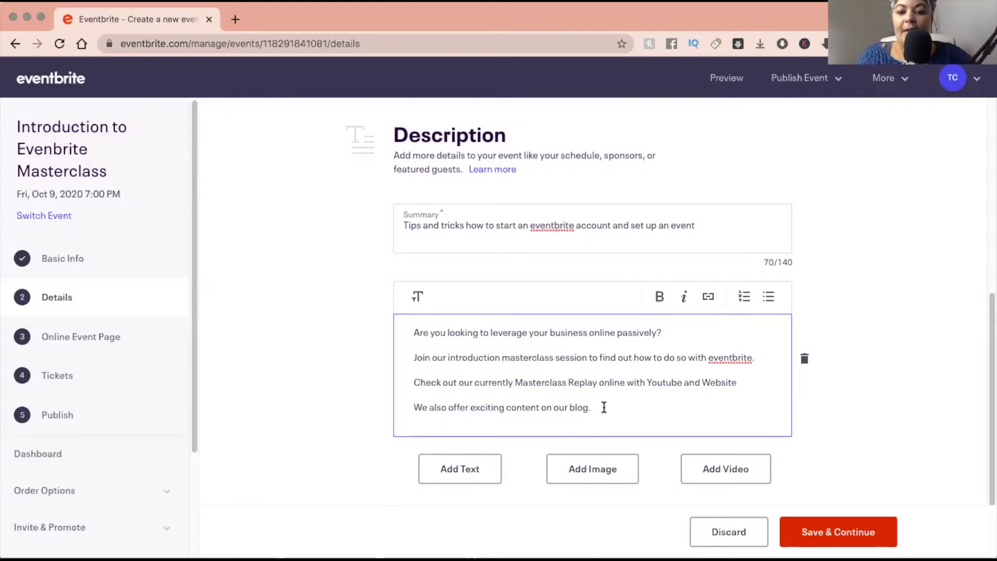
Paste the blog address after the blog sentence and copy the YouTube channel URL from a new tab.
type("www.misskiff.blog")
left_click_drag(647, 382, 683, 381)
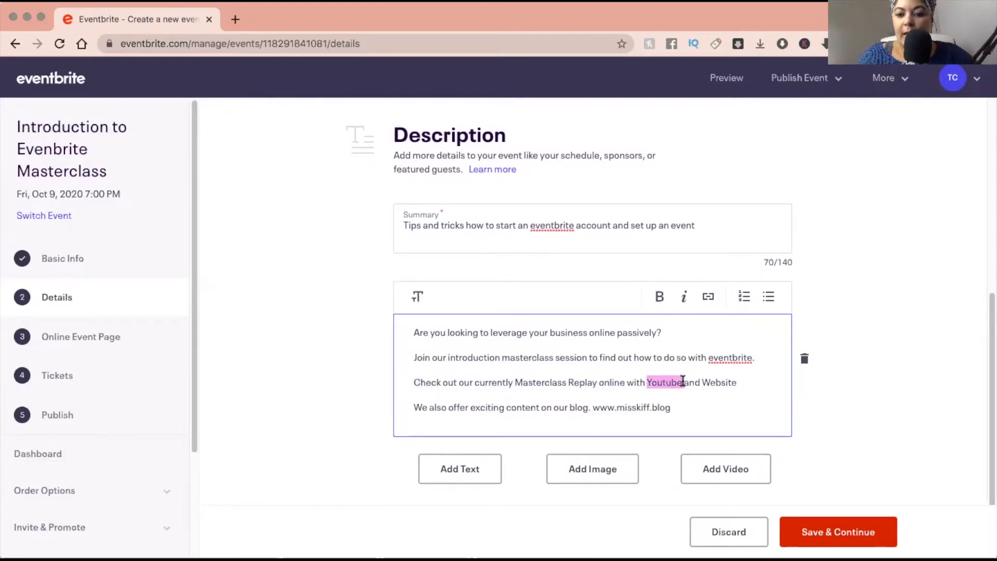
left_click(235, 21)
type("mis")
key("BackSpace")
key("BackSpace")
key("BackSpace")
key("BackSpace")
type("y")
key("Down")
key("Return")
left_click(288, 44)
key("super+c")
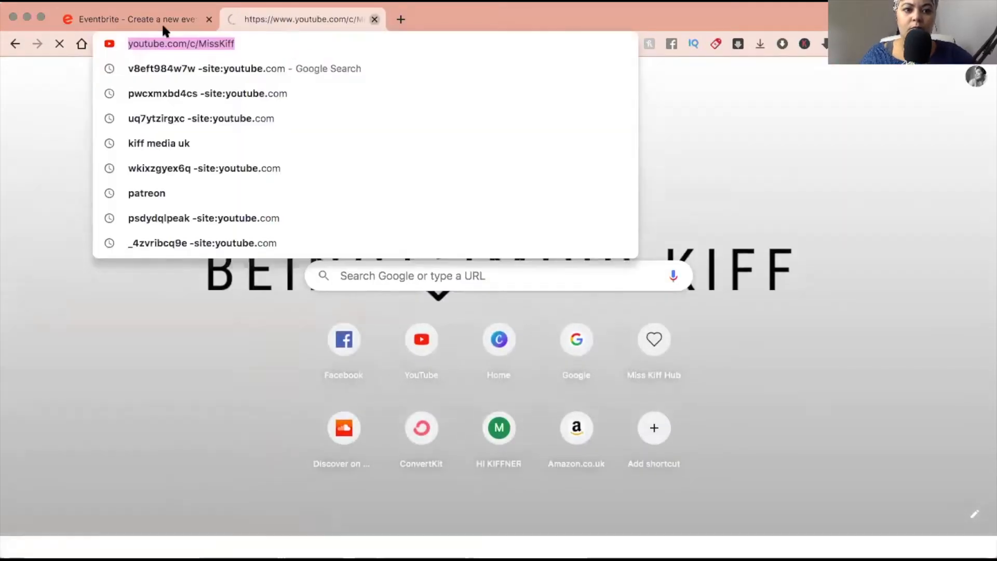
key("super+w")
Link the word Youtube to the copied YouTube channel address.
left_click(708, 298)
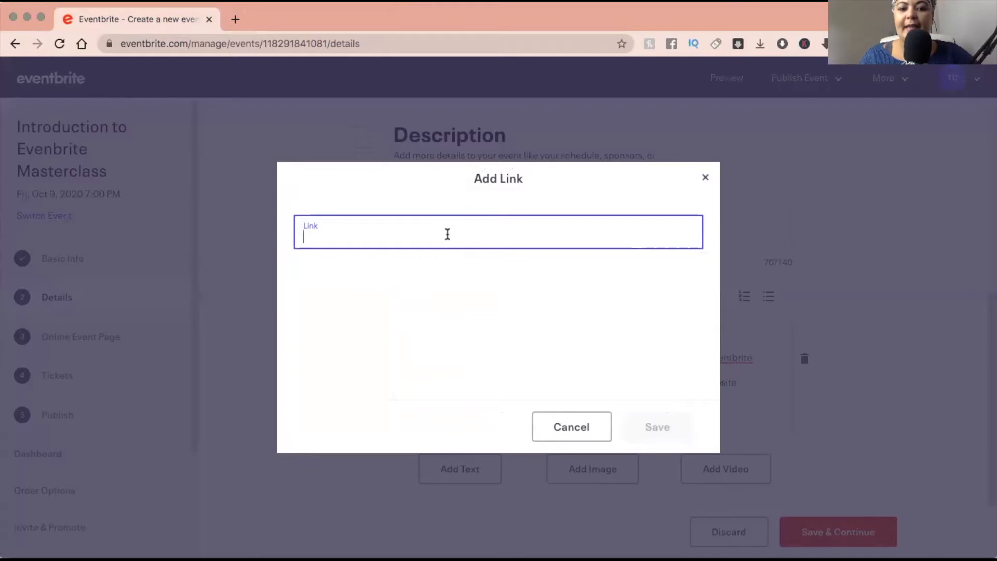
left_click(705, 177)
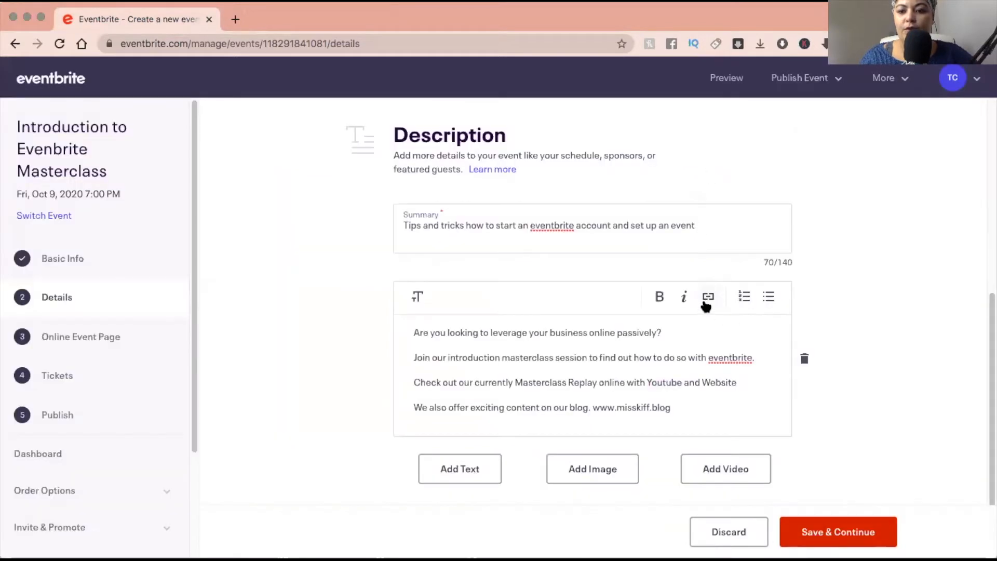
mouse_move(682, 383)
left_mouse_down()
mouse_move(647, 382)
mouse_move(684, 383)
left_mouse_up()
left_click(647, 382)
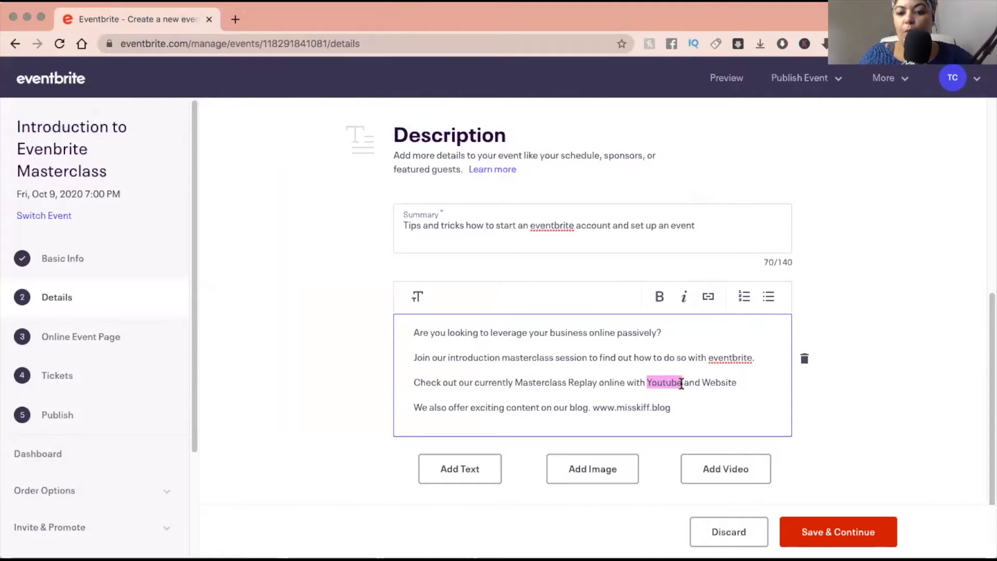
left_click(710, 298)
key("super+v")
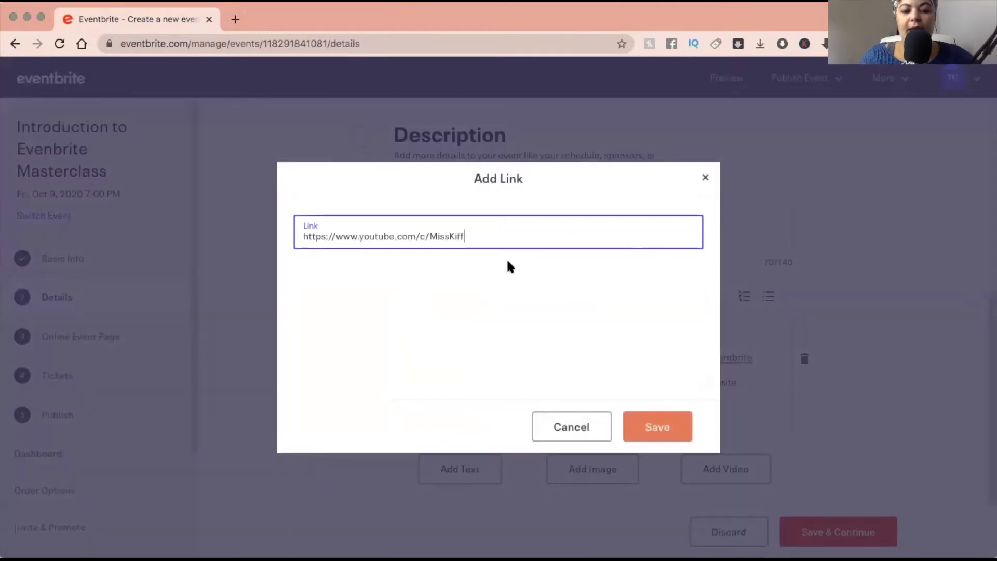
left_click(655, 426)
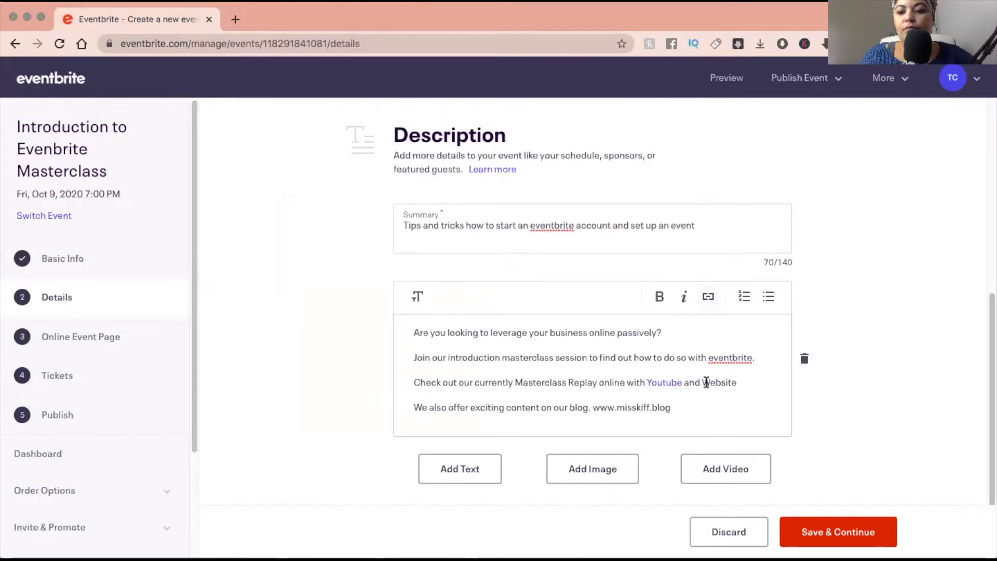
left_click_drag(737, 383, 702, 382)
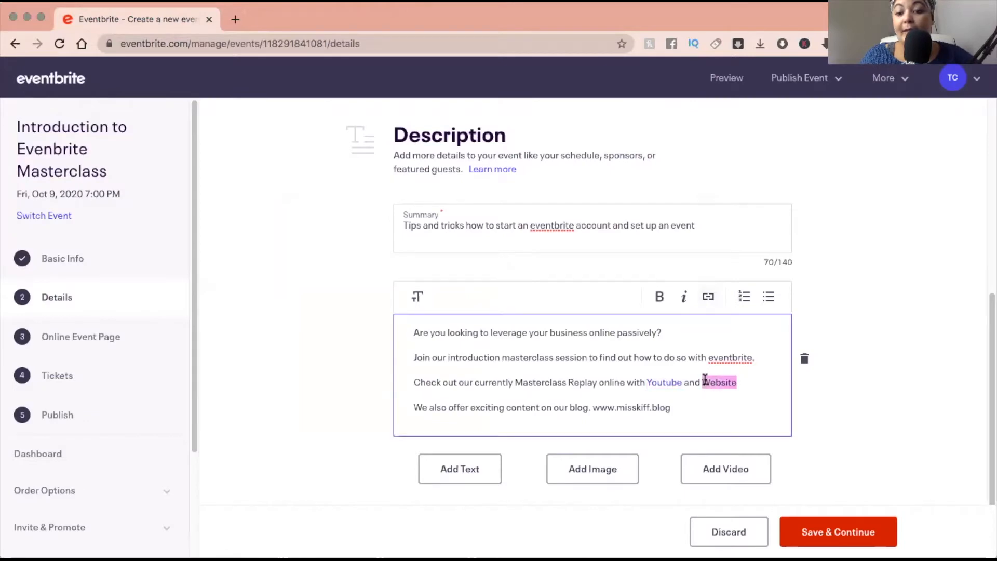
left_click(708, 304)
type("www.missk")
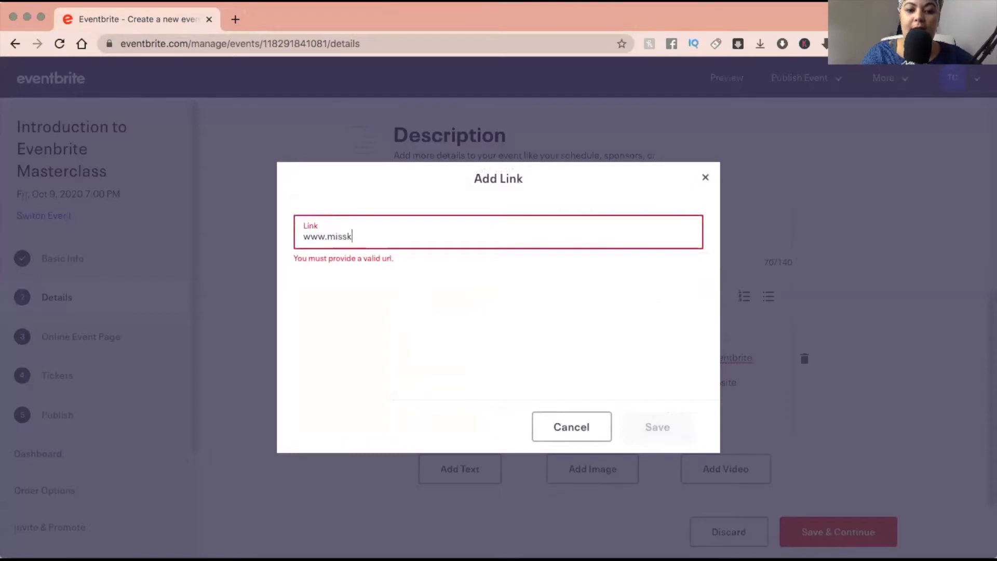
type("iiff.com")
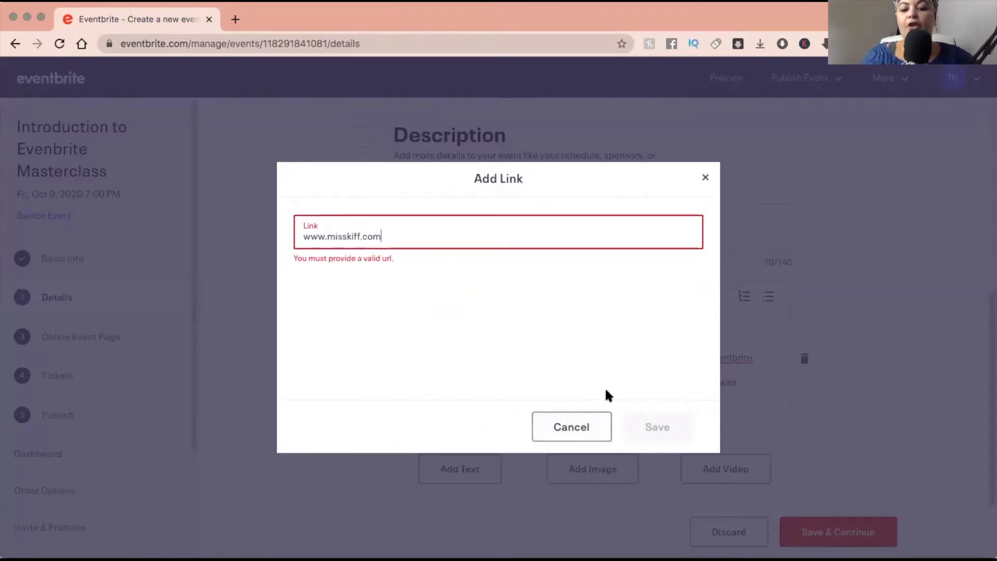
left_click(304, 237)
type("https://")
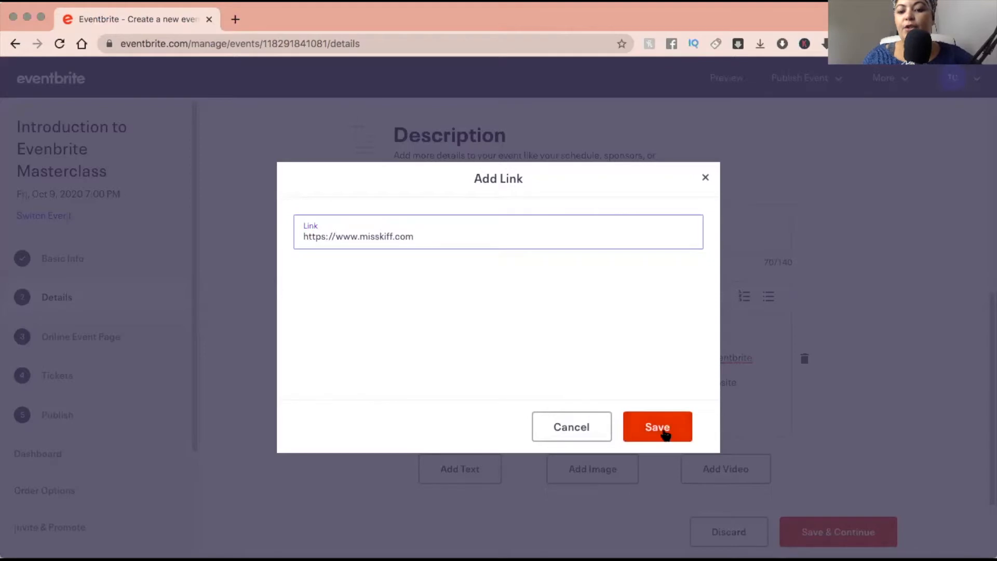
left_click(663, 427)
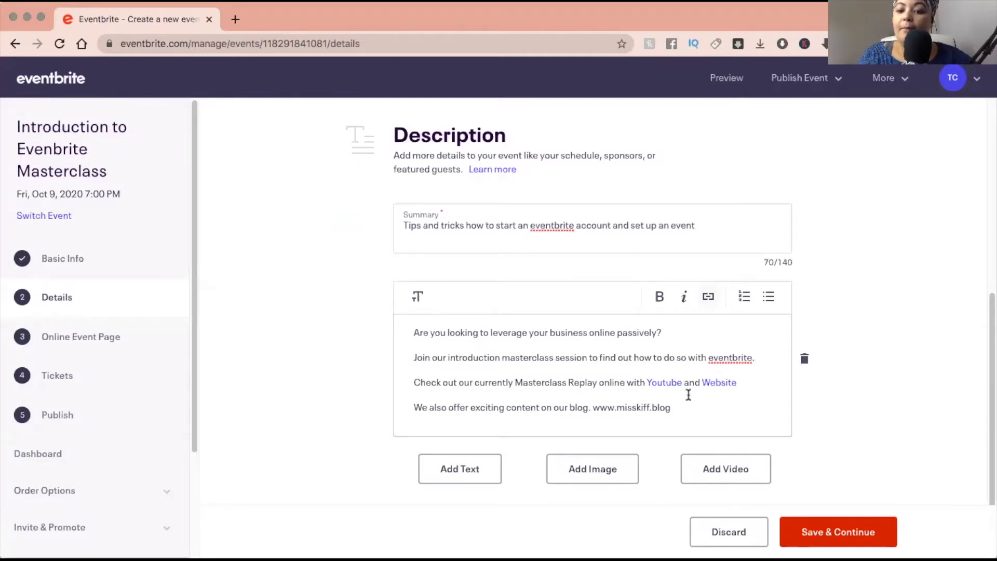
left_click_drag(670, 408, 593, 407)
key("ctrl+c")
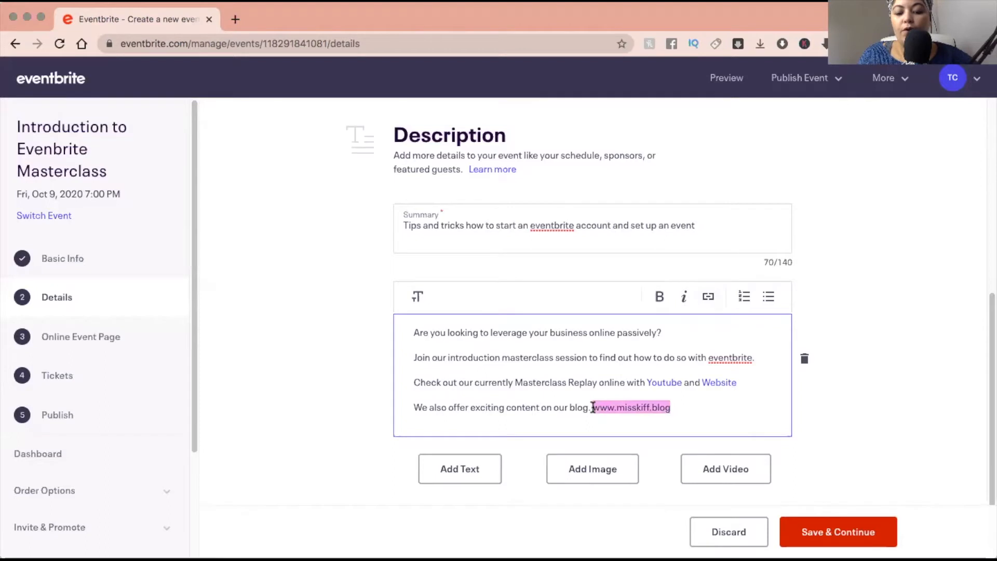
left_click(709, 296)
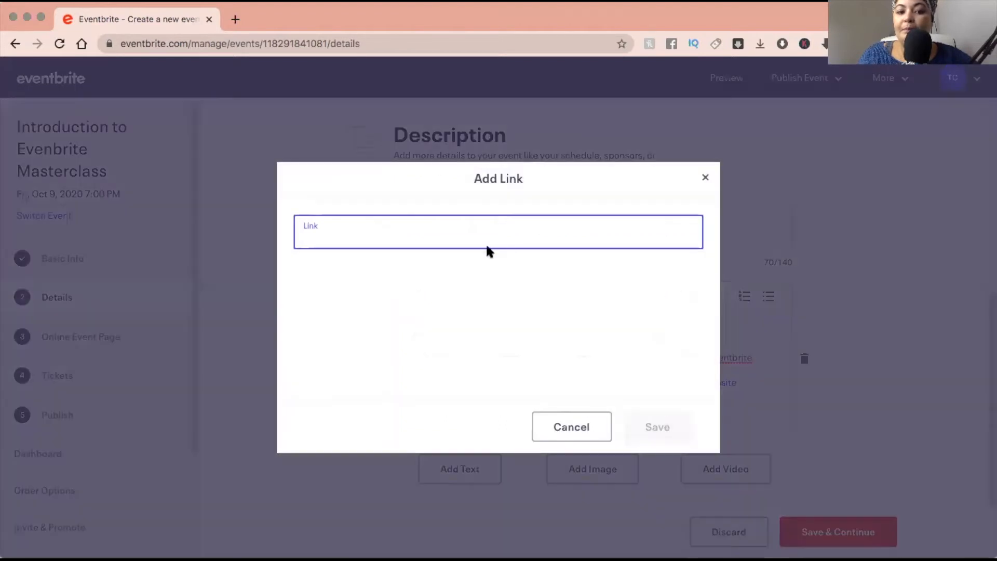
key("ctrl+v")
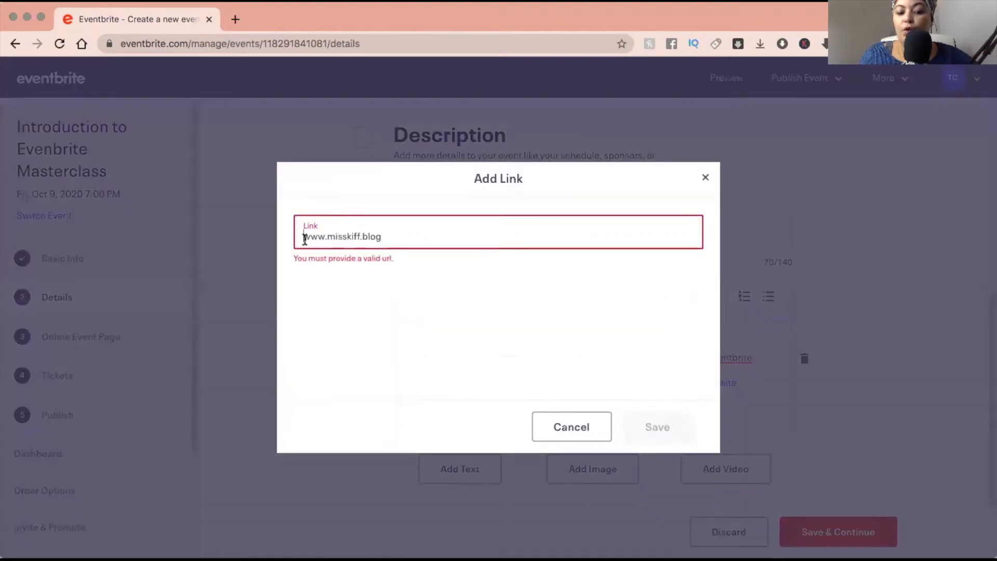
left_click(304, 238)
type("ht")
type("tps")
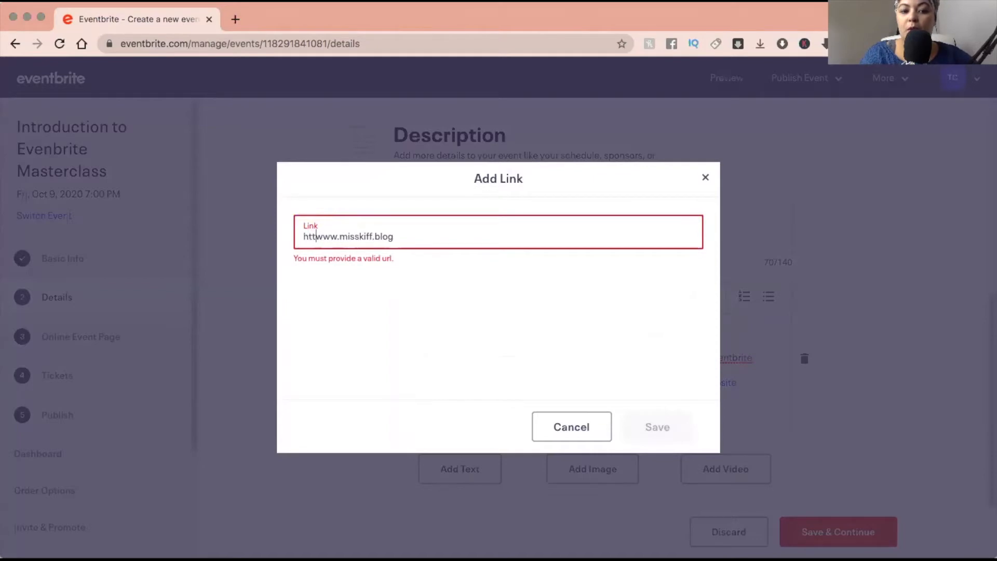
type("://")
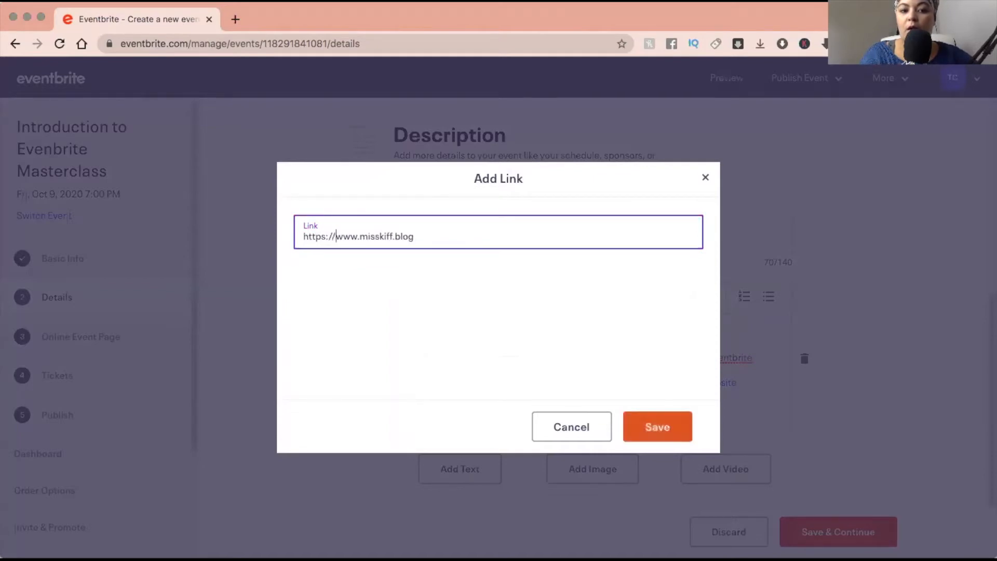
left_click(644, 428)
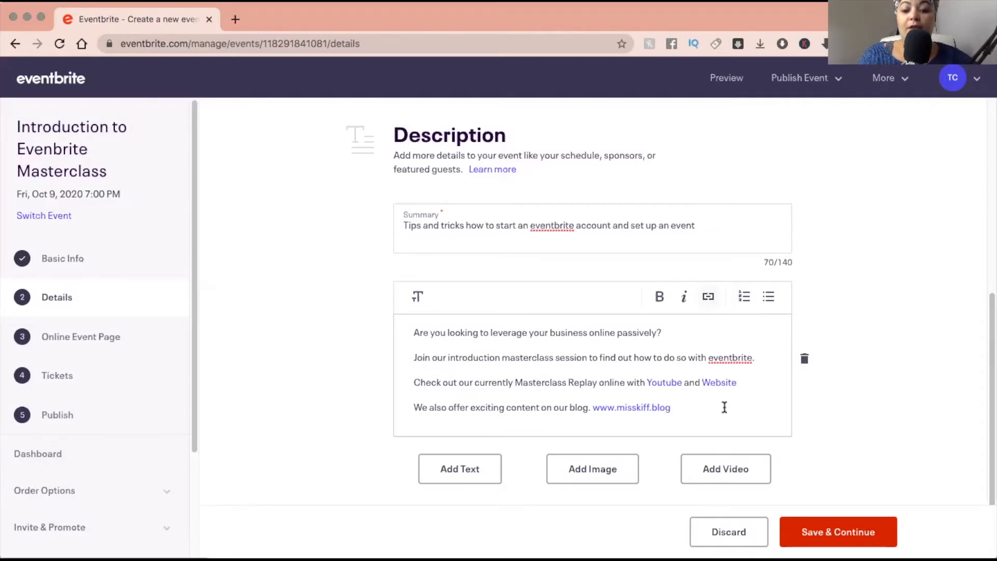
Add a Video Link block below the description and select its empty field.
scroll(725, 407, "down", 1)
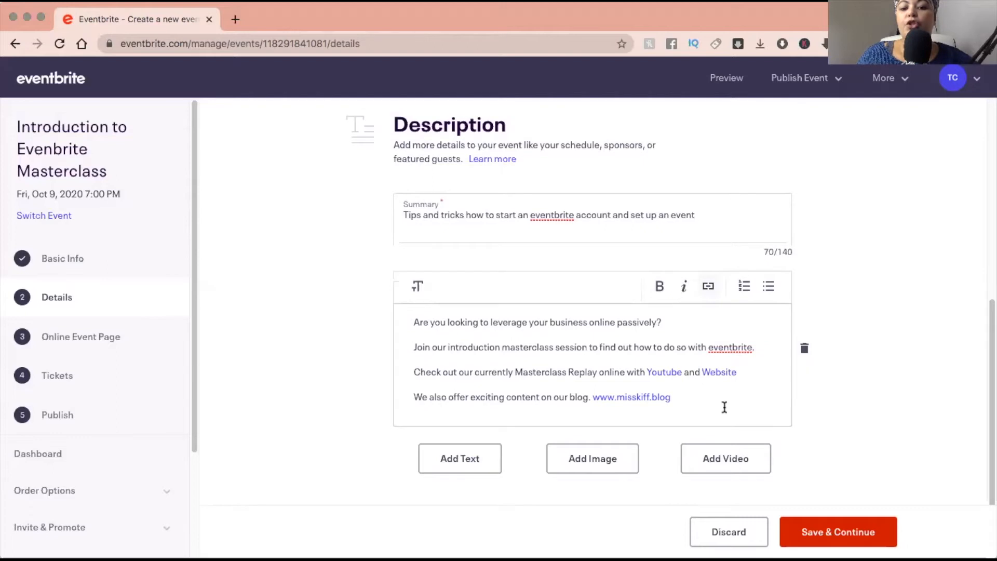
left_click(728, 470)
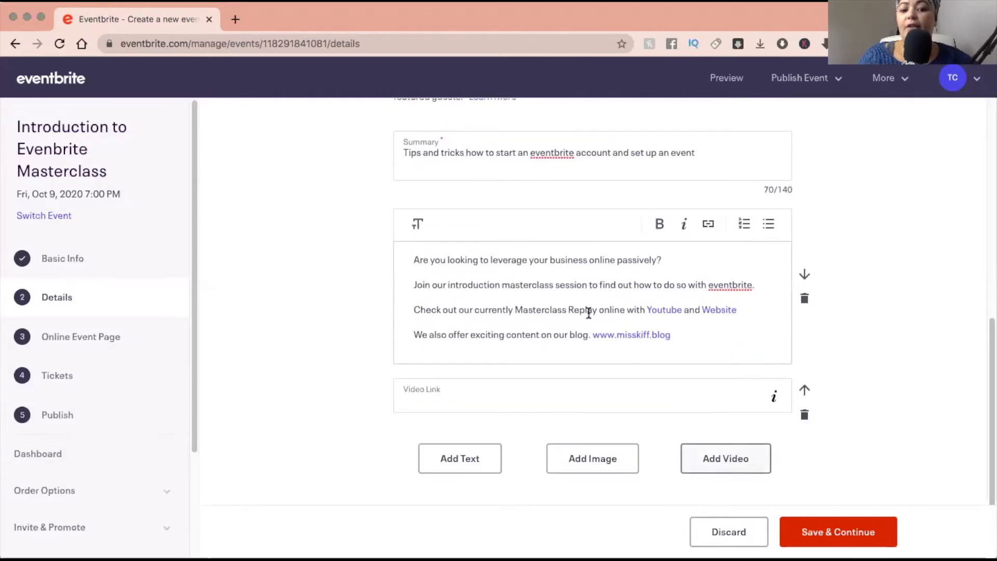
left_click(464, 405)
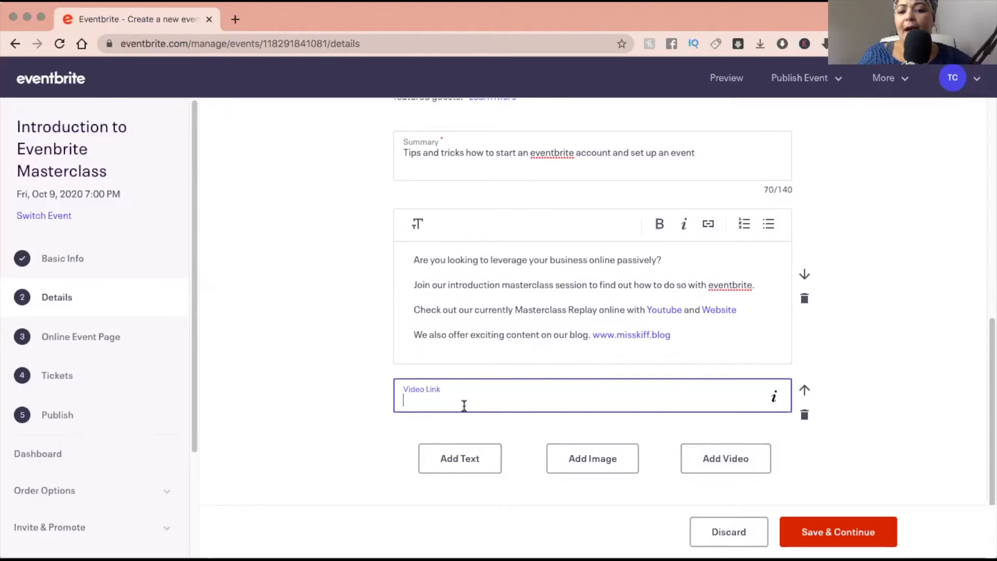
left_click(235, 19)
Go to youtube.com and open your own channel page.
type("yo")
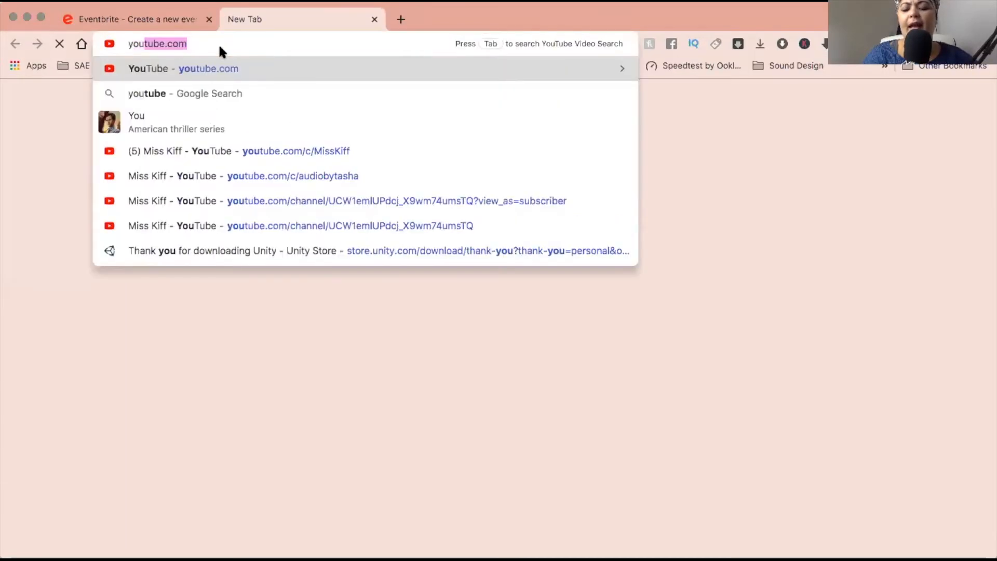
type("utube.")
key("Return")
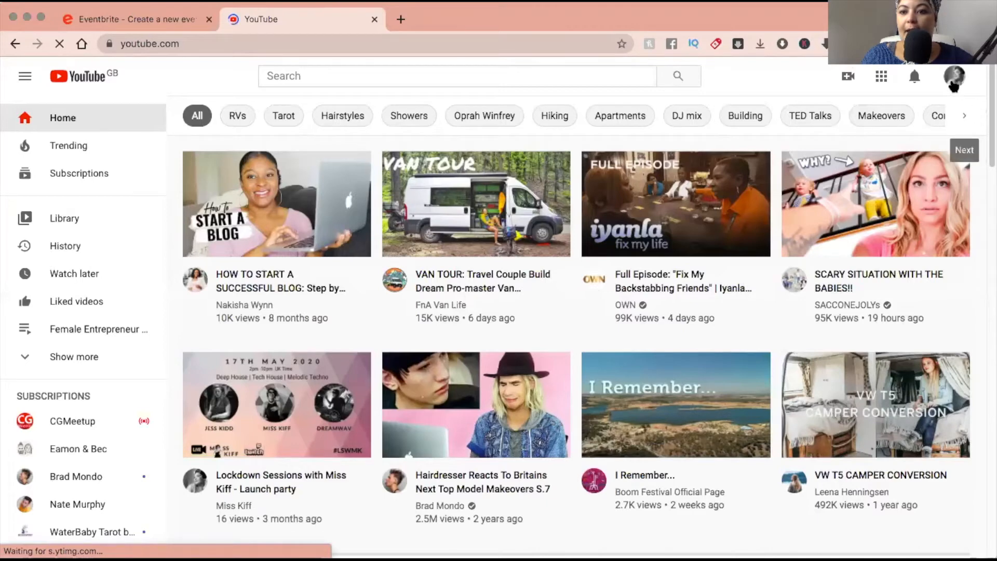
left_click(954, 82)
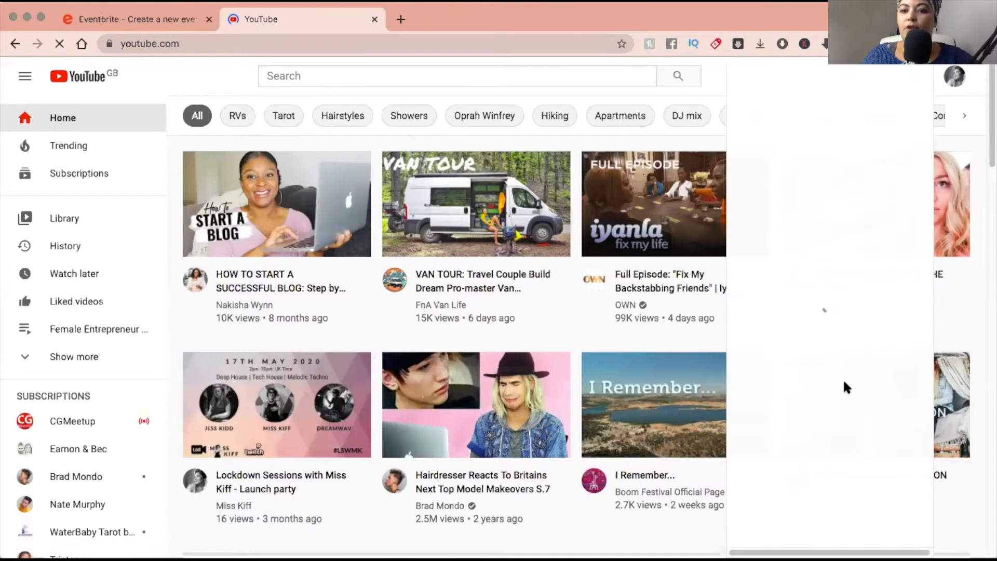
left_click(207, 43)
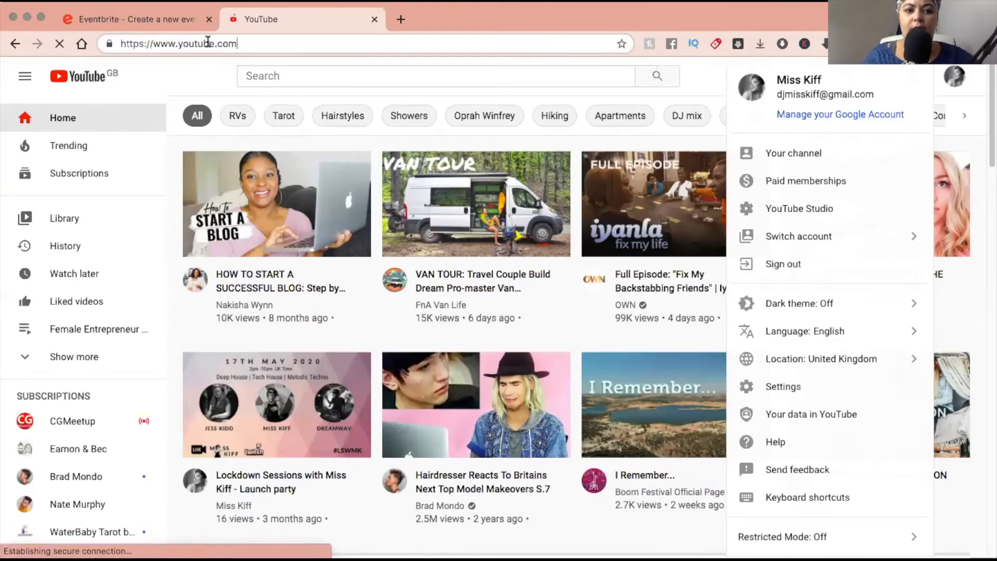
left_click(316, 117)
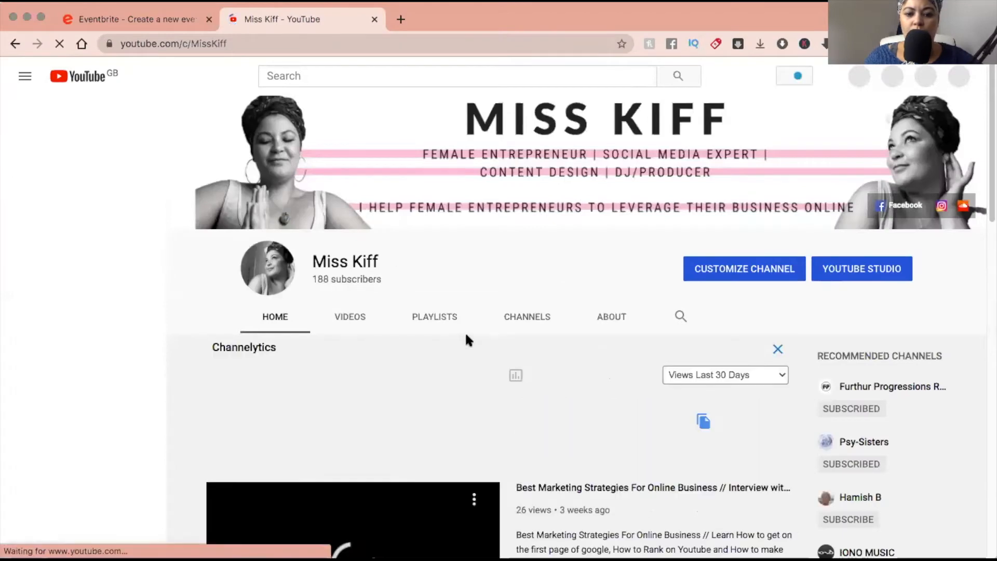
Open the featured 'Best Marketing Strategies For Online Business' video in a new tab and copy its URL.
scroll(520, 307, "down", 3)
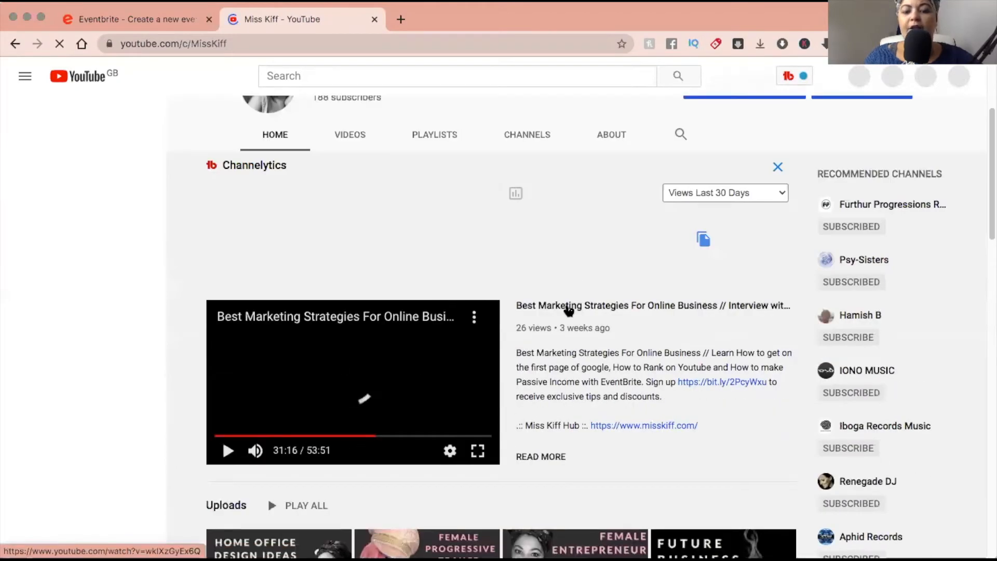
scroll(568, 310, "down", 2)
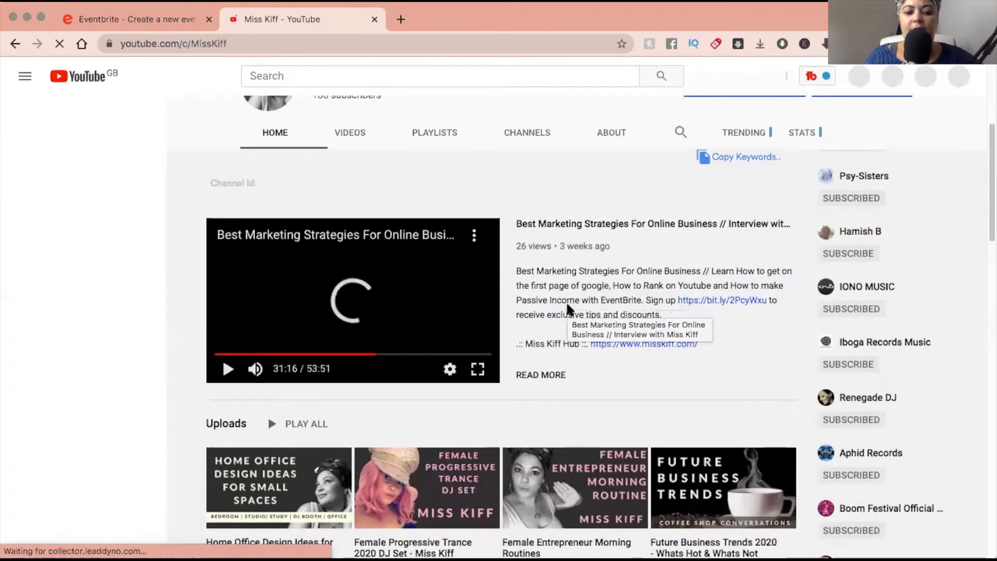
scroll(569, 310, "down", 2)
scroll(569, 310, "down", 1)
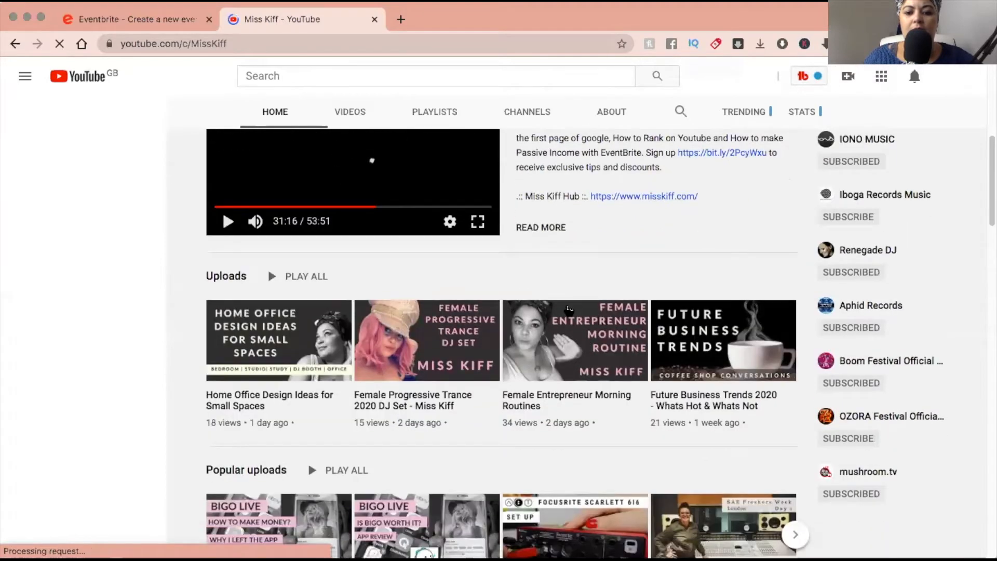
scroll(569, 310, "up", 2)
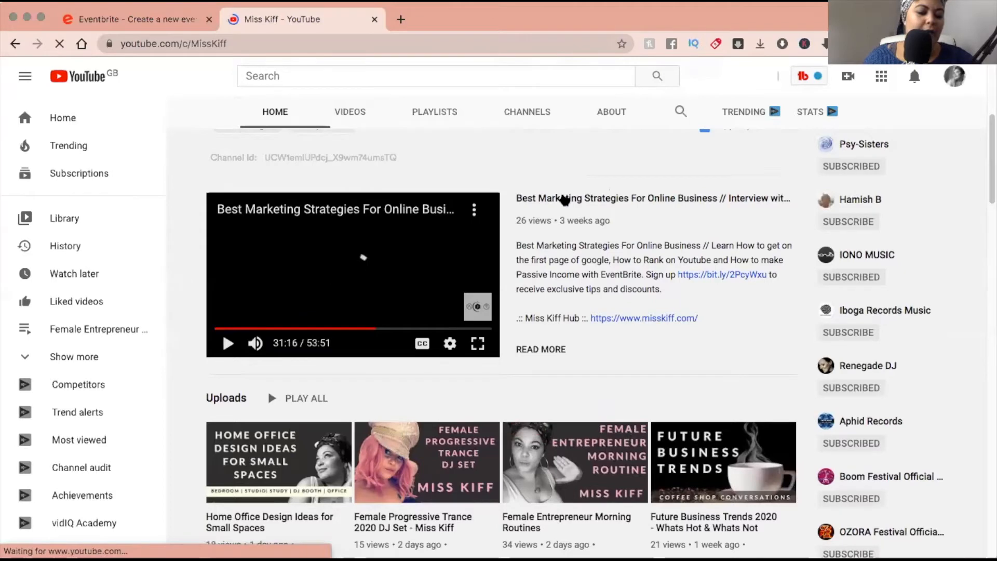
right_click(564, 200)
key("Escape")
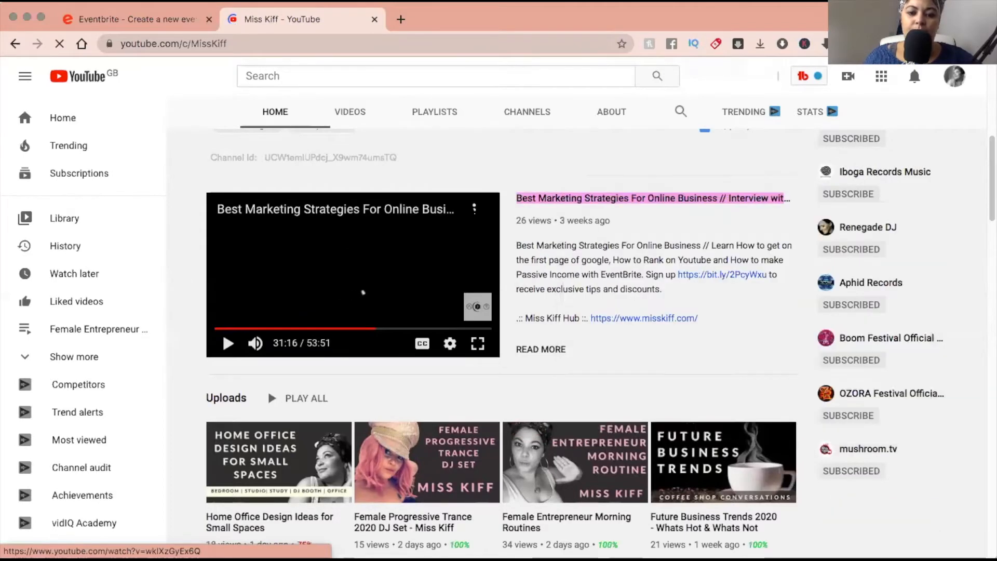
right_click(591, 196)
left_click(644, 202)
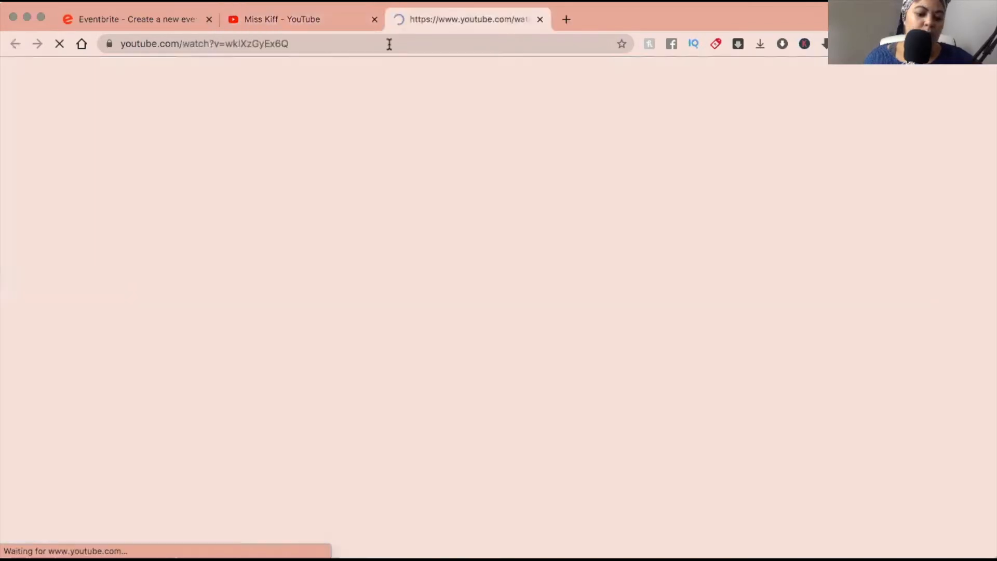
left_click(389, 44)
key("super+c")
left_click(375, 19)
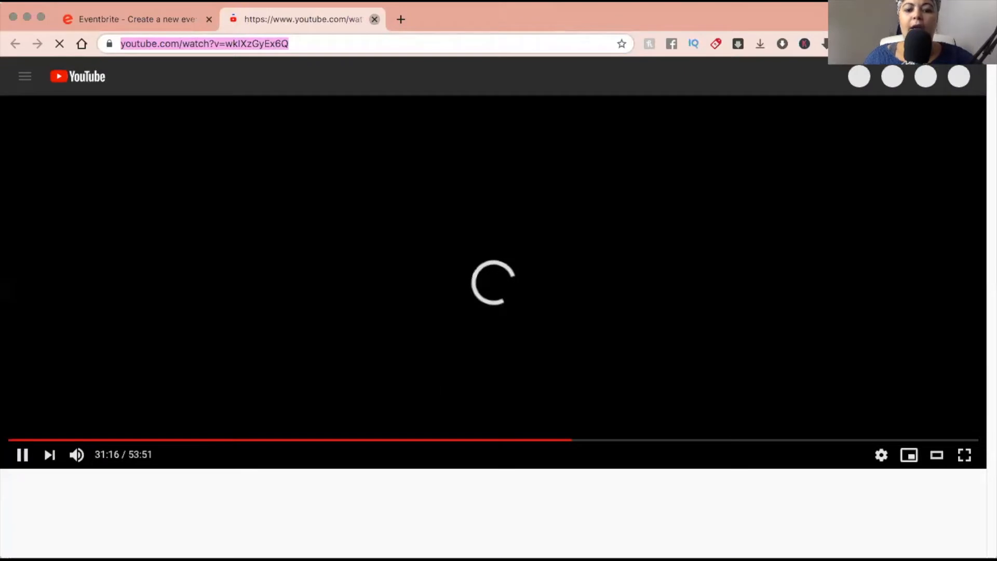
left_click(374, 20)
Paste the video URL into Video Link and append 'In the meantime please check out my video below…' to the description.
key("super+v")
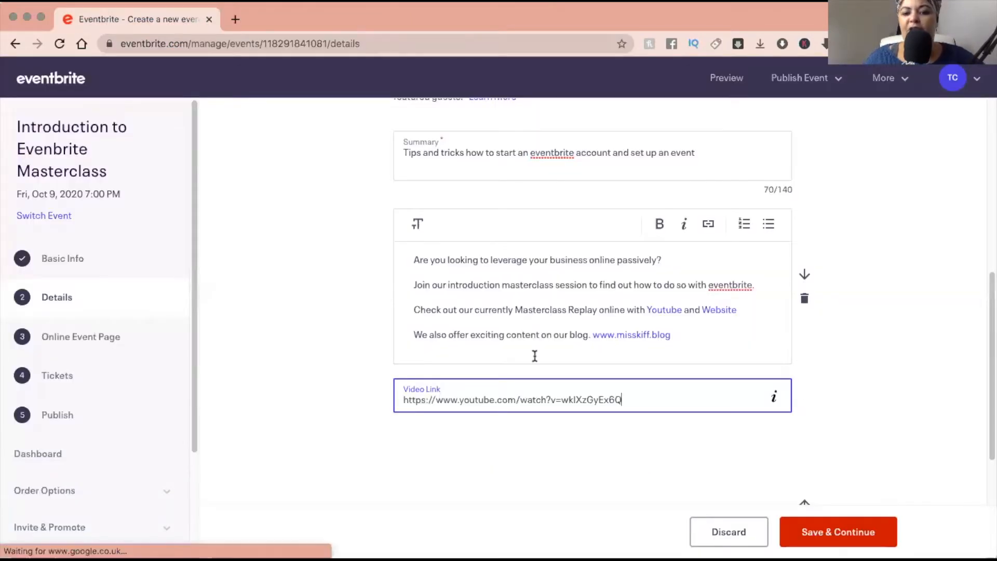
scroll(535, 356, "down", 3)
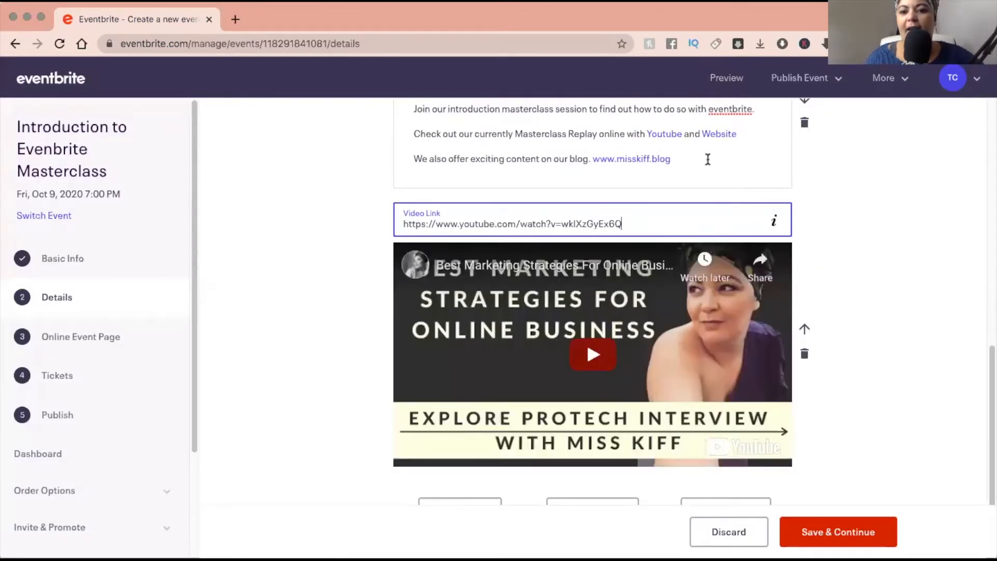
left_click(708, 158)
key("Return")
type("In th4e")
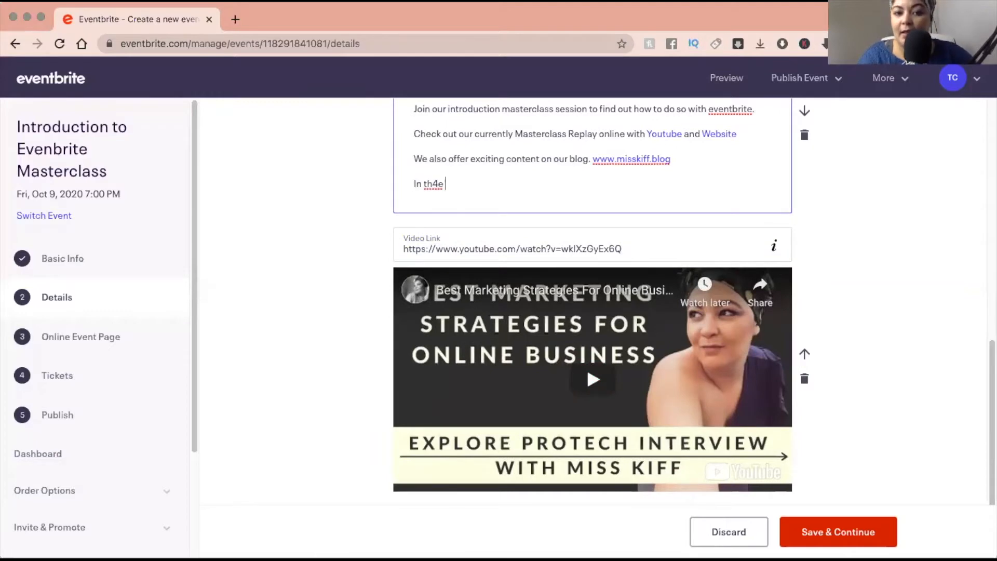
key("BackSpace")
key("BackSpace")
key("BackSpace")
type("e mean")
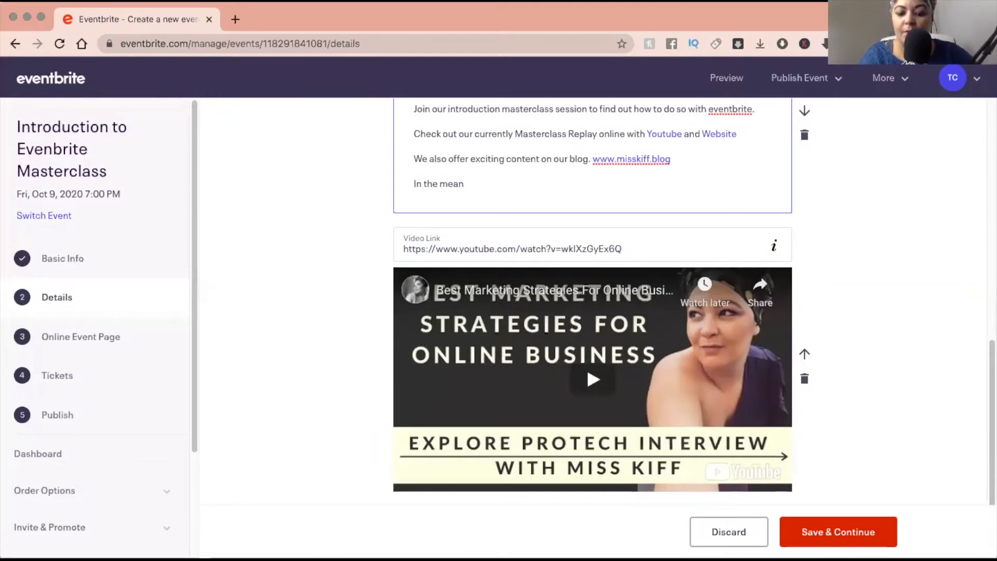
type("time plea")
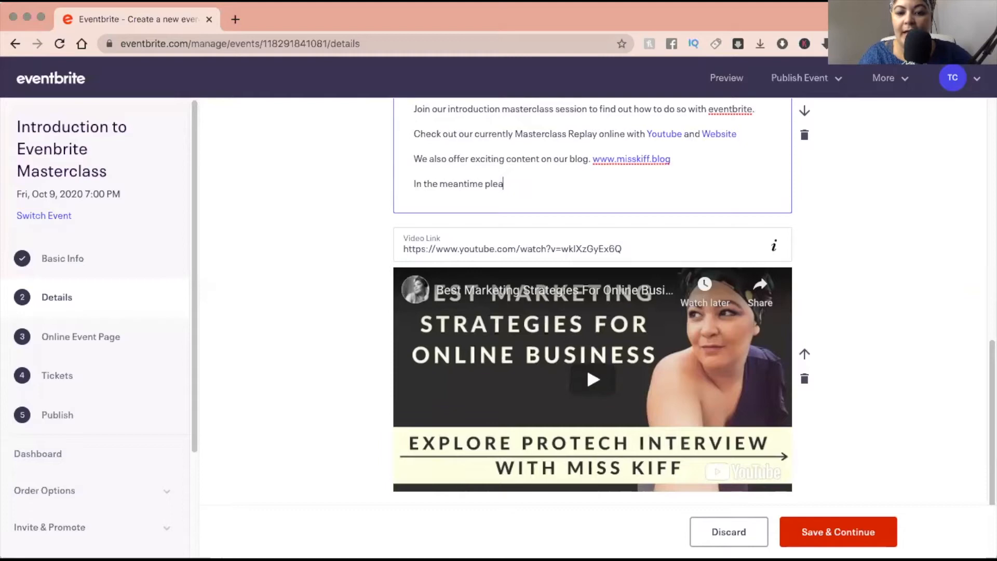
type("se check out my")
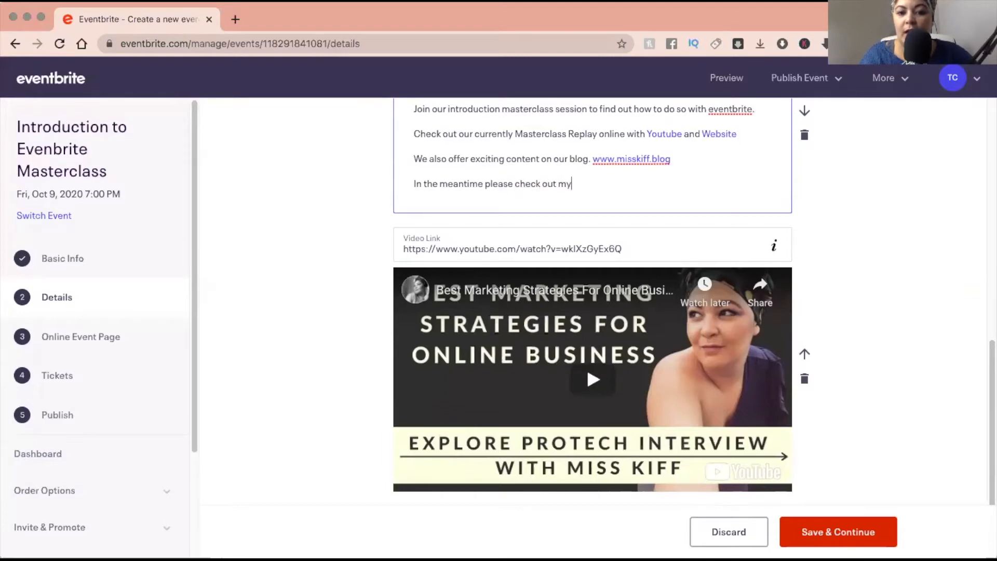
type(" video below to gain  best marketing strategies ")
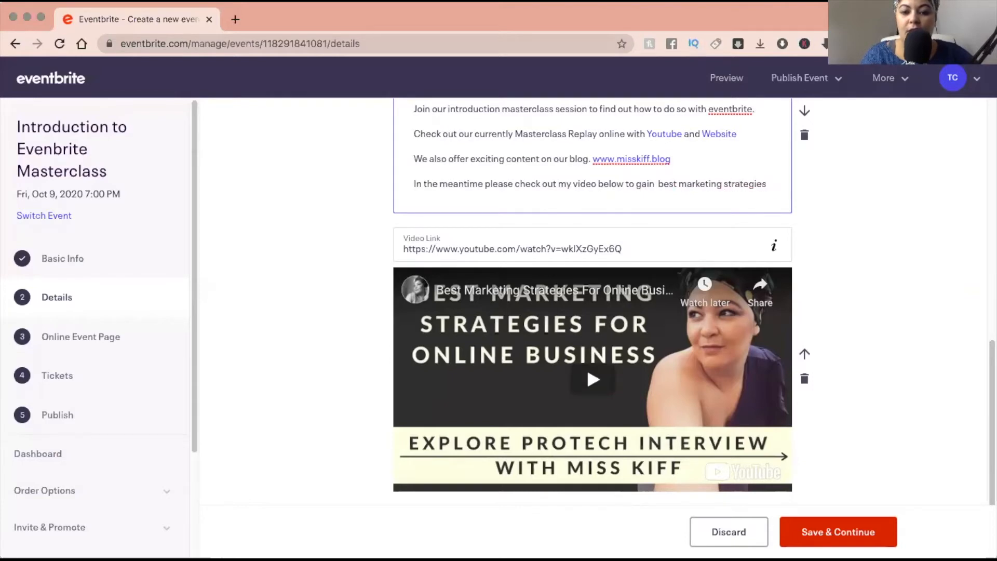
type("for your o")
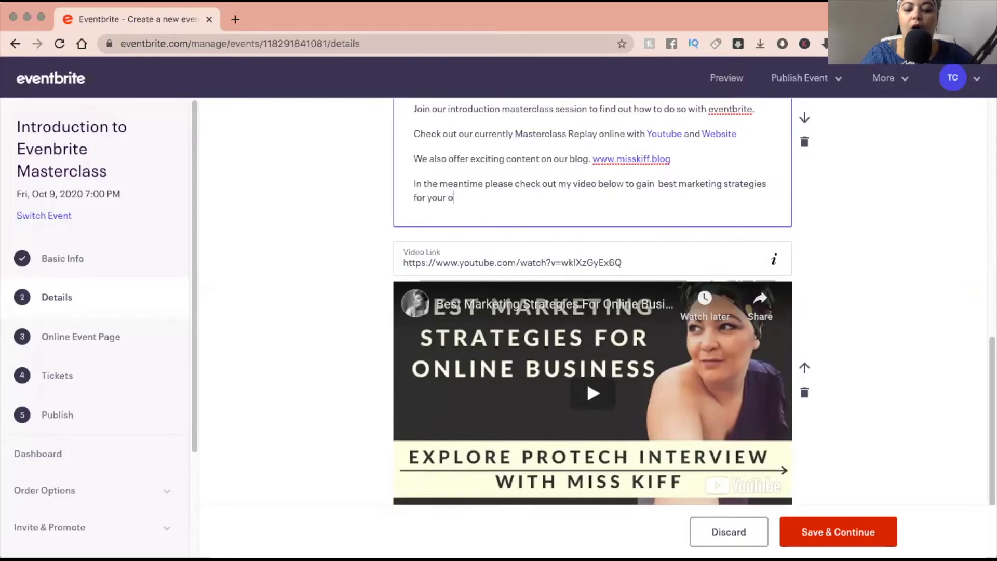
type("nline business.")
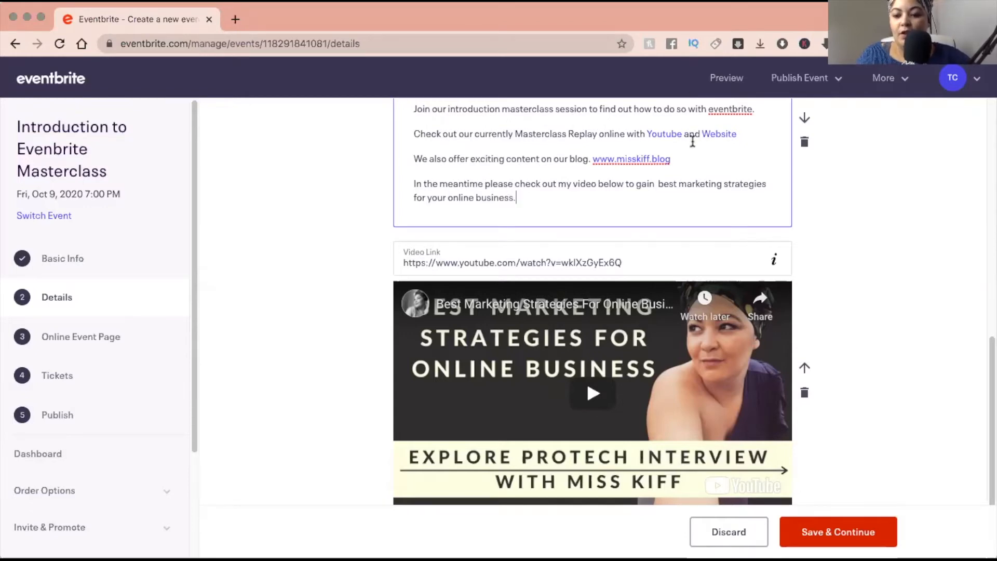
scroll(655, 258, "up", 3)
scroll(655, 258, "up", 3)
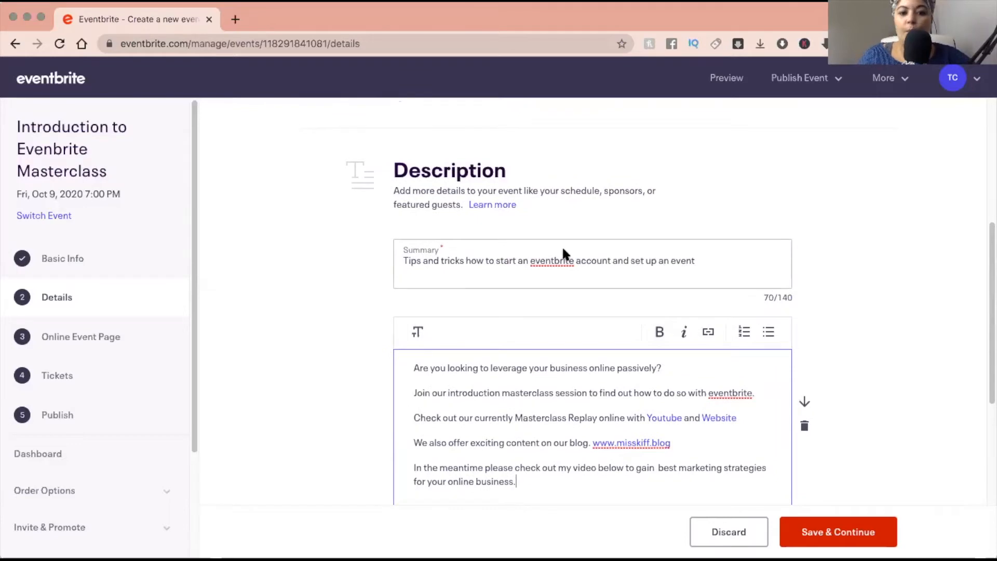
scroll(563, 249, "down", 1)
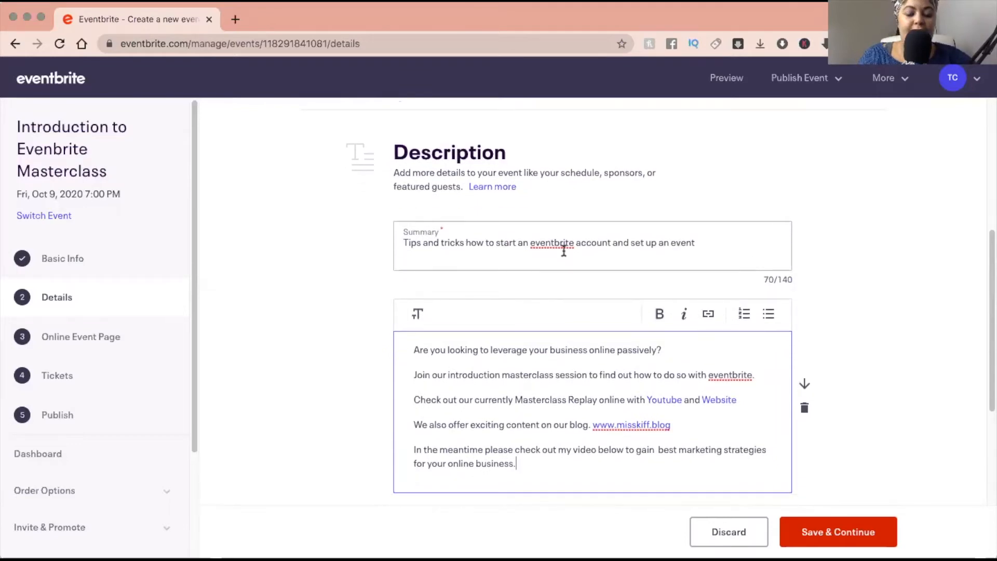
scroll(564, 250, "down", 5)
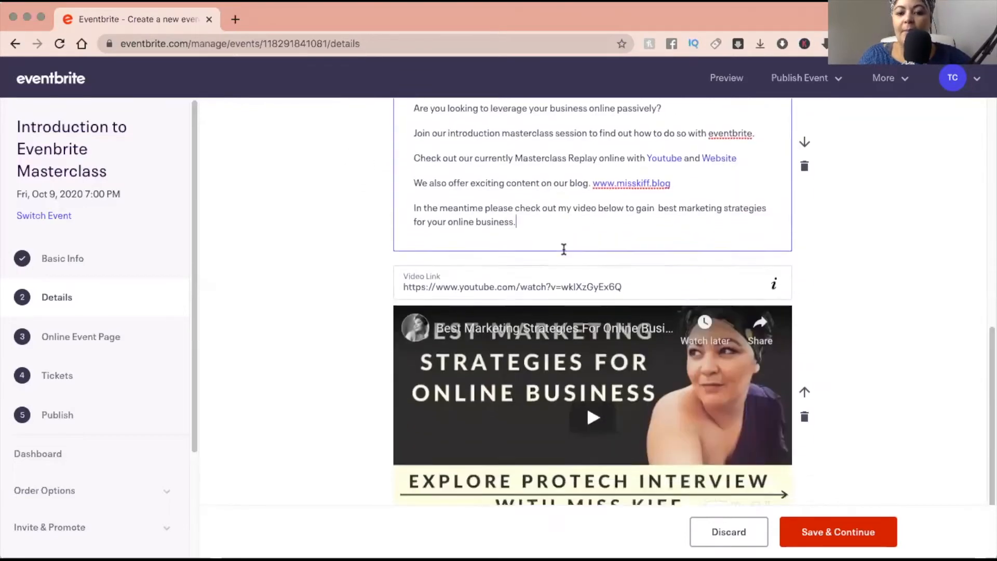
scroll(564, 250, "up", 1)
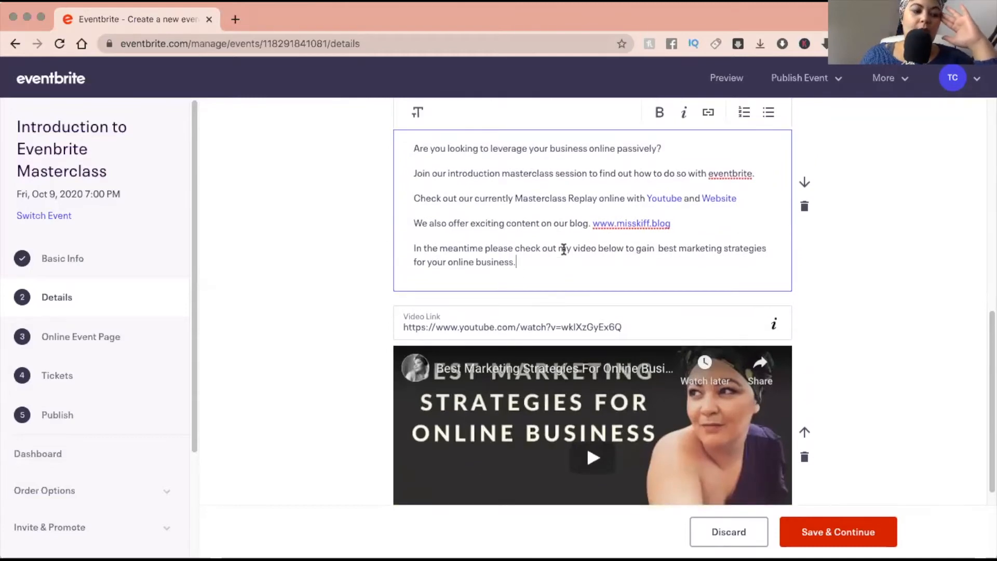
scroll(563, 250, "up", 2)
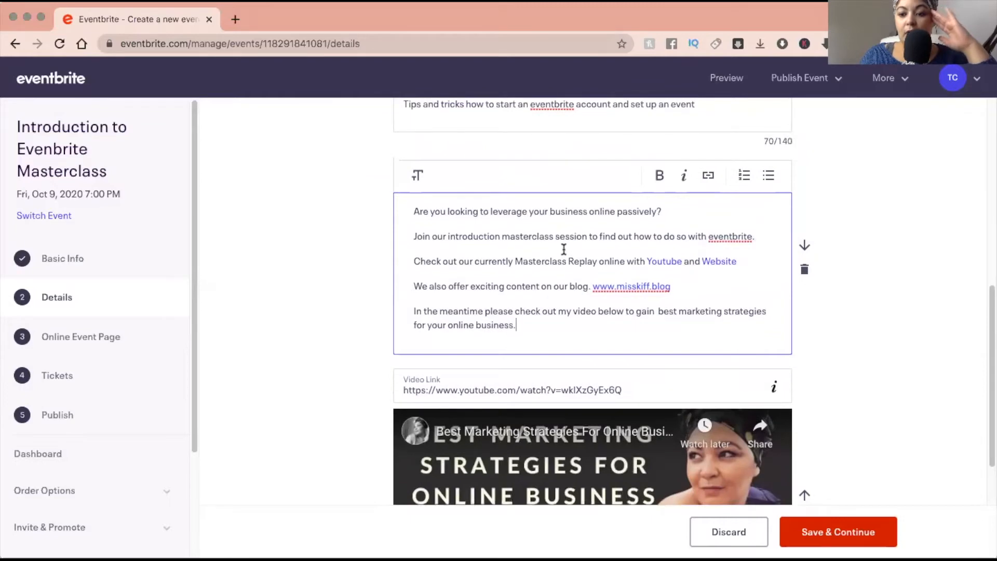
scroll(561, 240, "up", 3)
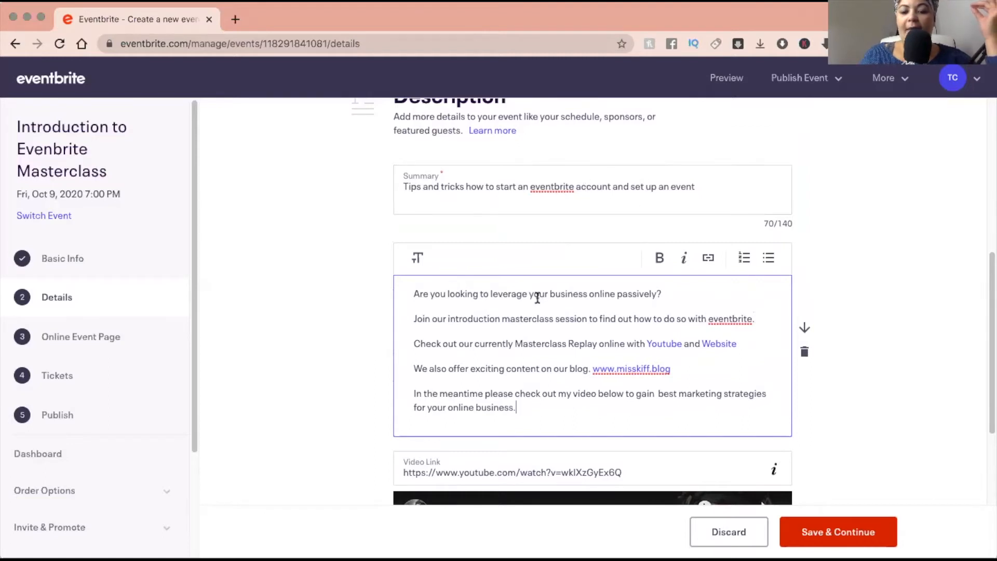
scroll(537, 297, "up", 1)
scroll(537, 298, "down", 3)
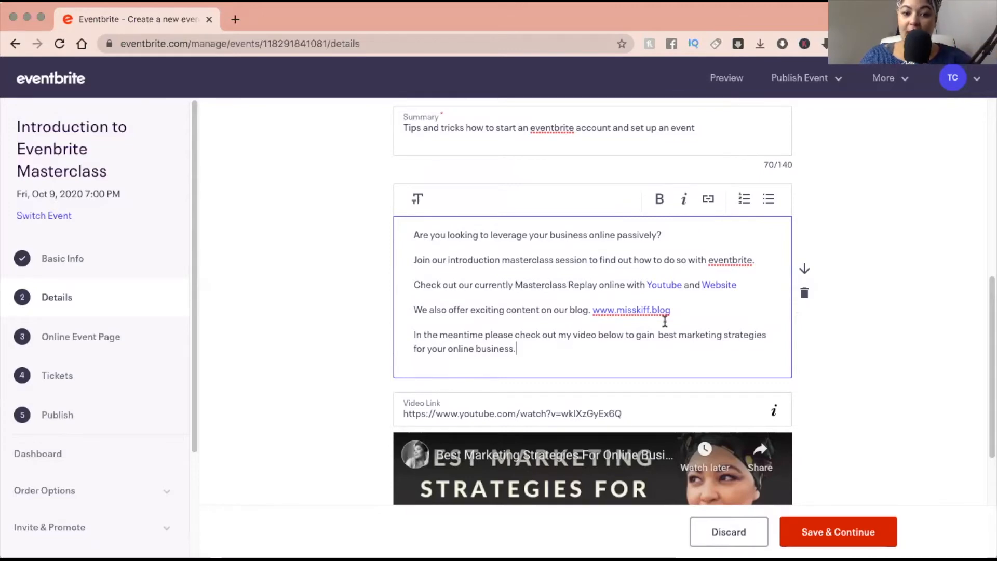
scroll(595, 310, "down", 5)
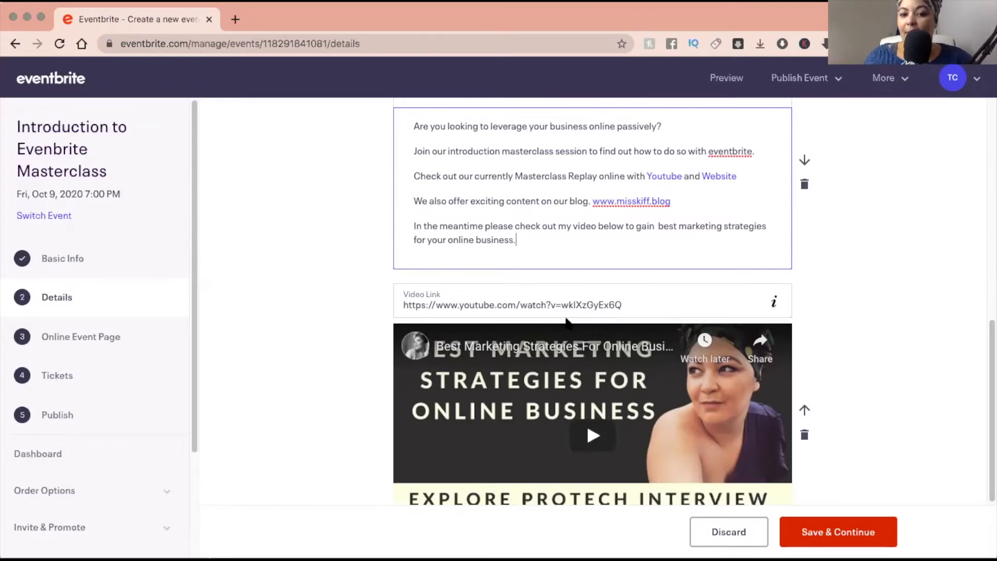
scroll(568, 322, "down", 2)
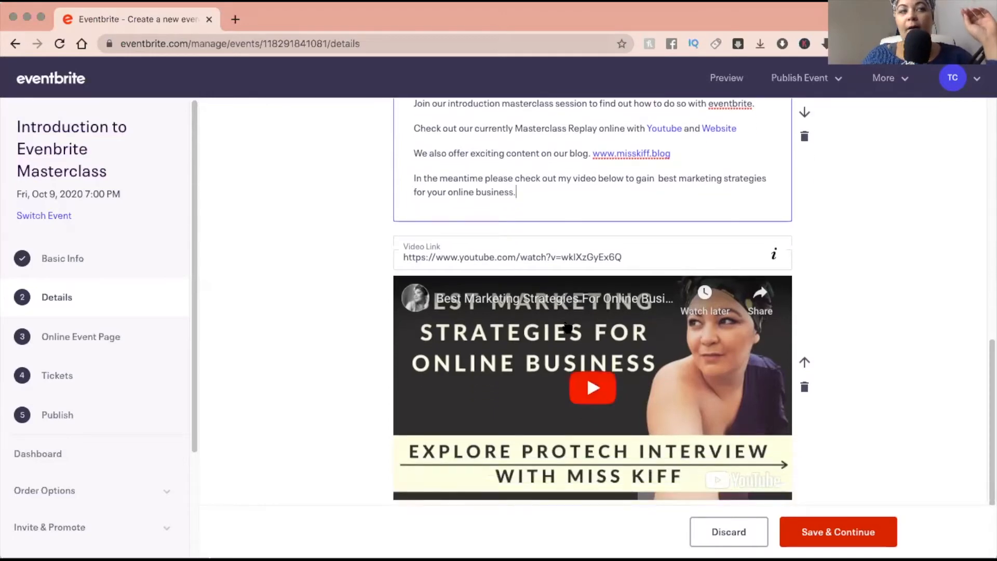
scroll(567, 327, "down", 1)
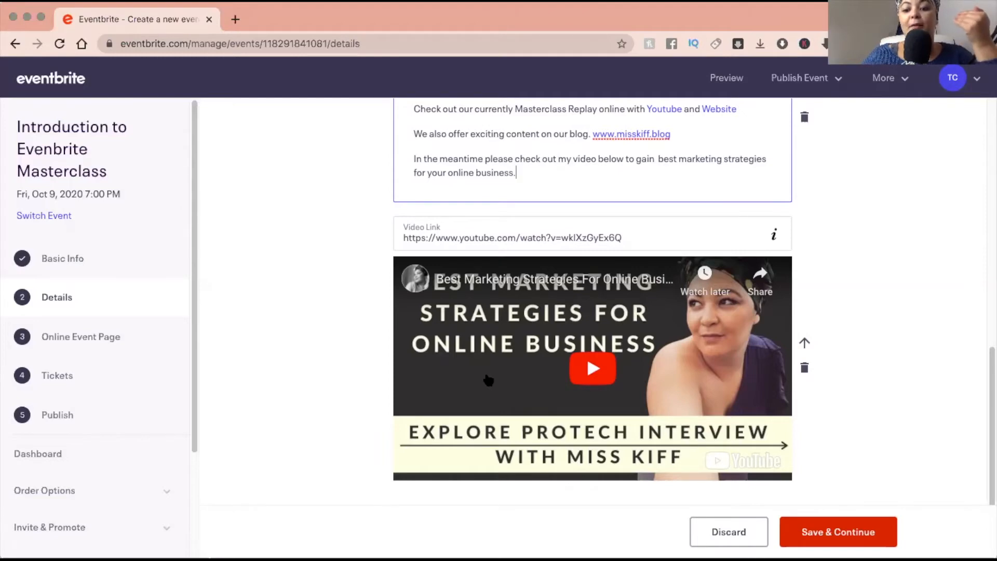
scroll(488, 381, "down", 2)
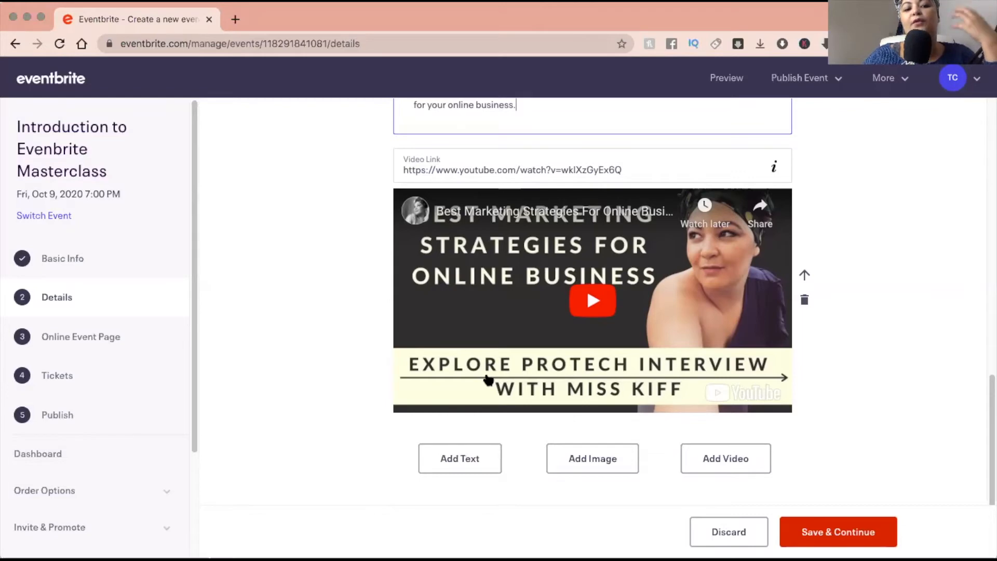
scroll(488, 380, "down", 1)
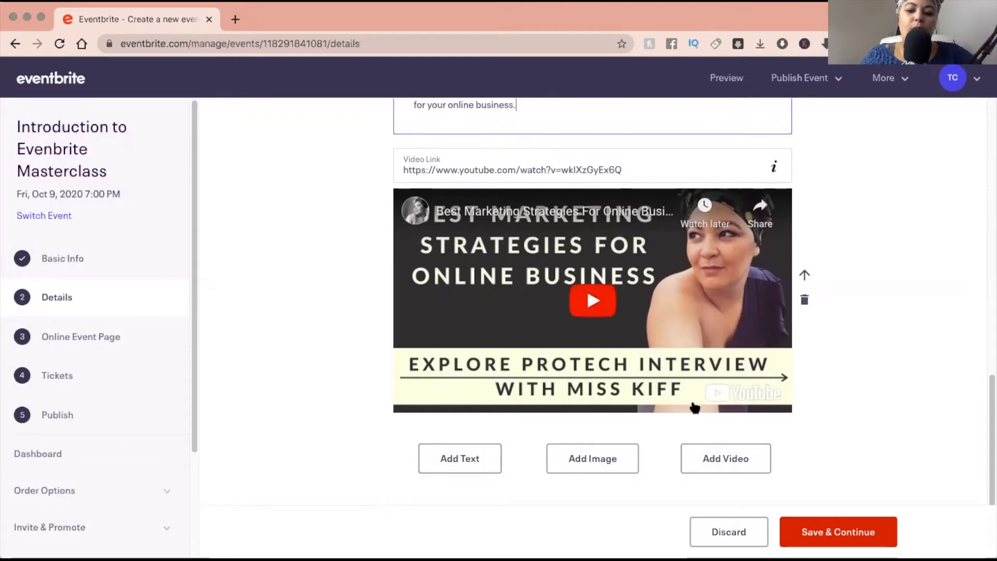
Save the Details step and review the Online Event Page options.
left_click(818, 533)
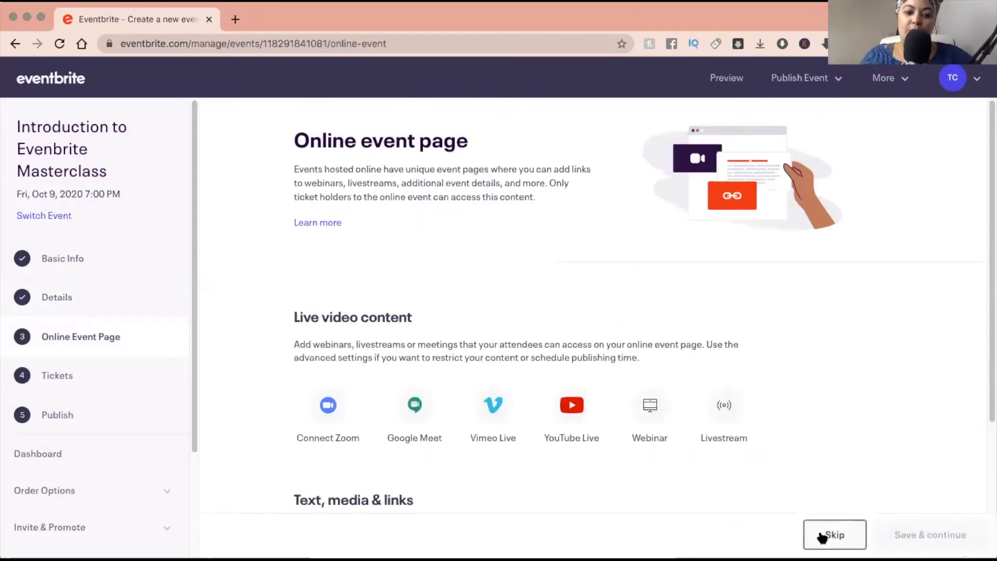
scroll(717, 314, "down", 2)
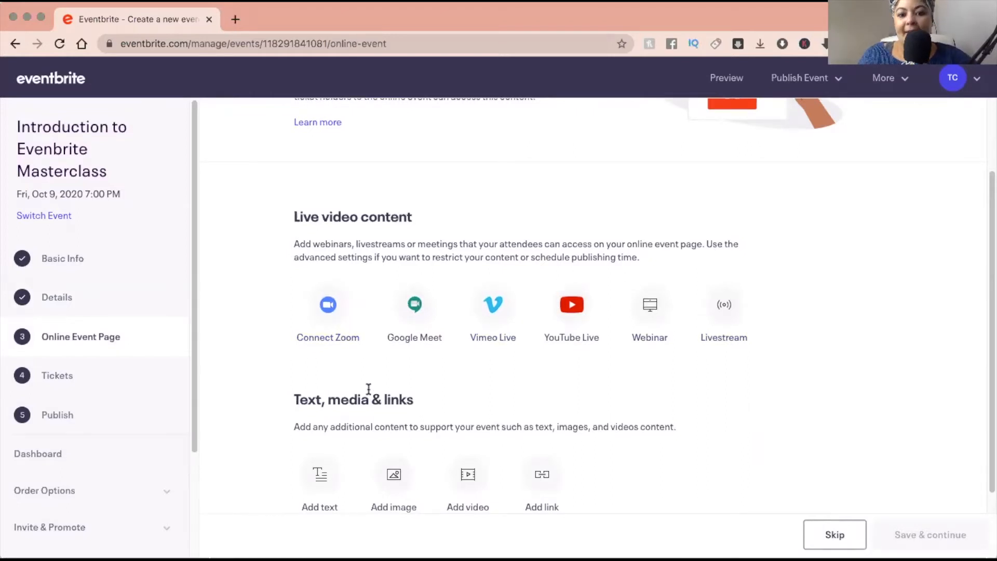
scroll(368, 389, "down", 2)
scroll(368, 391, "up", 4)
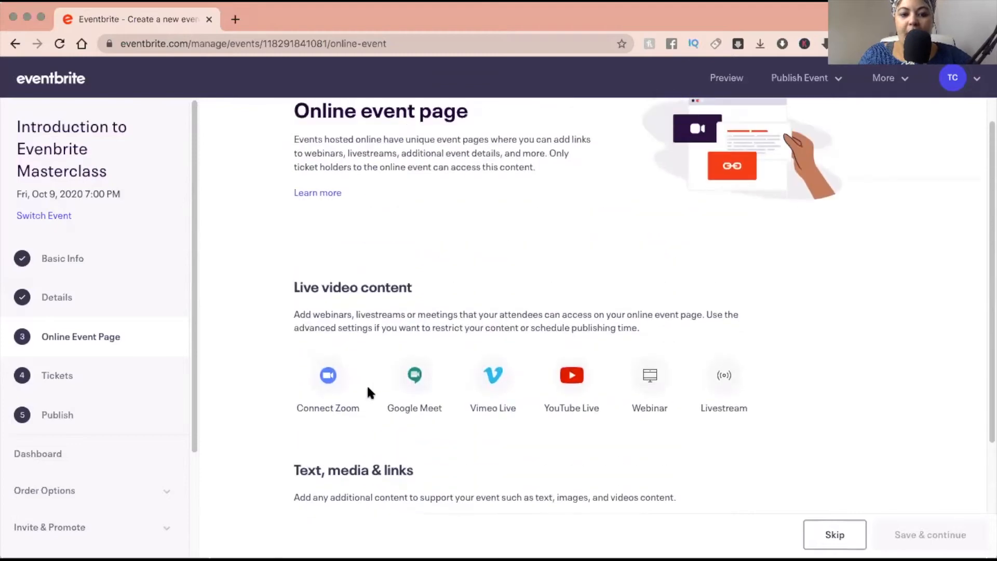
Add a Webinar section under Live video content.
scroll(367, 391, "down", 1)
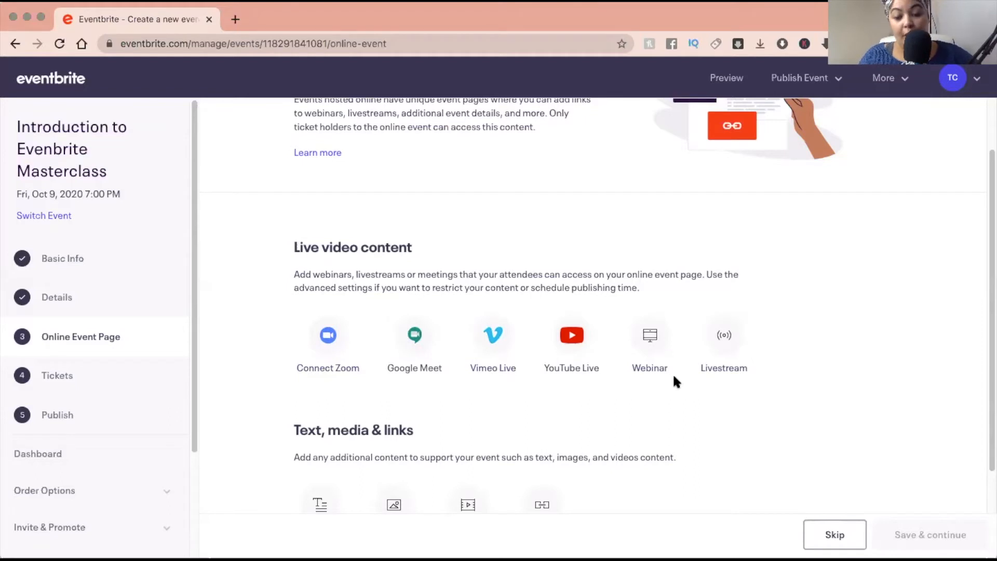
left_click(649, 342)
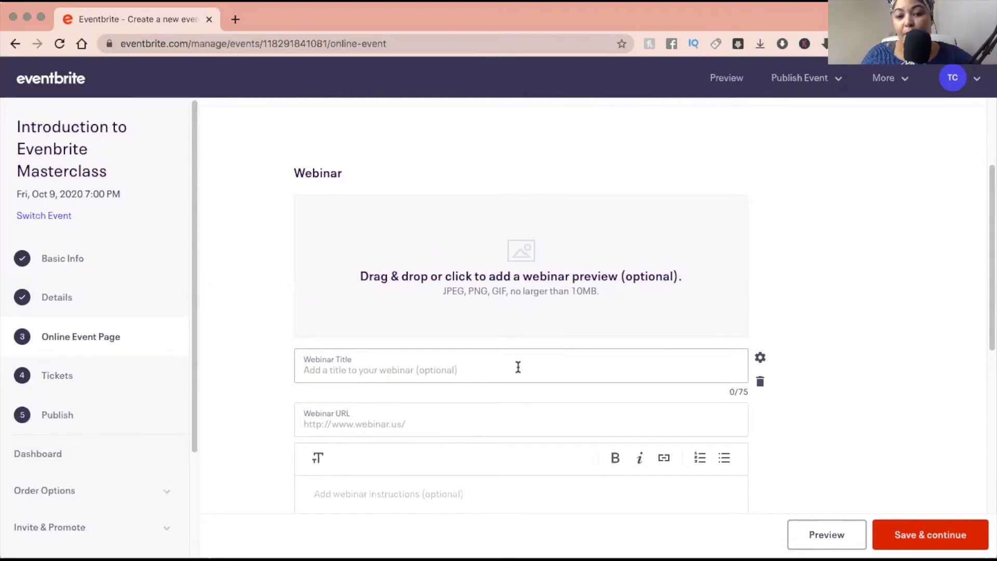
Enter 'Introduction to Eventbrite' as the webinar title.
left_click(377, 367)
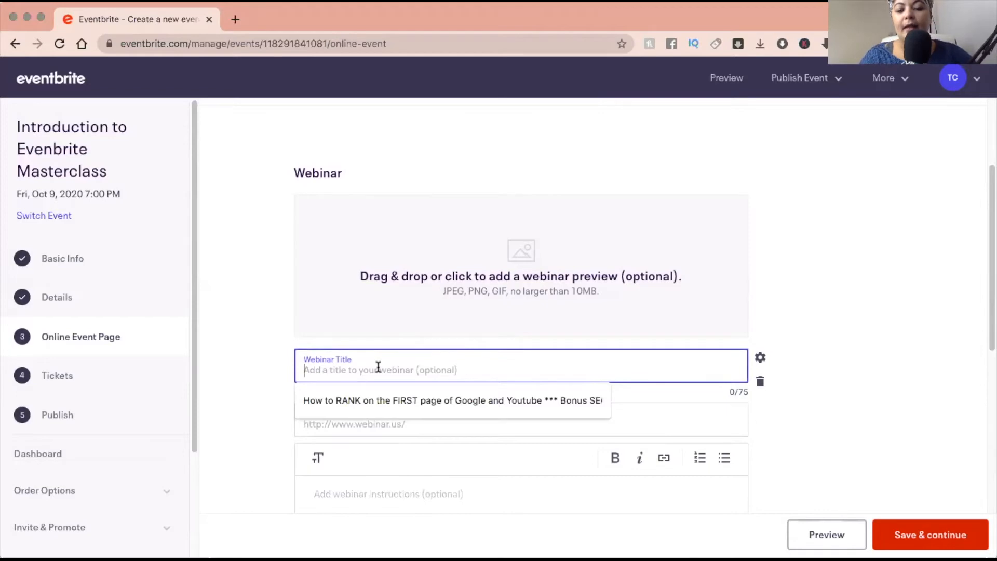
type("Intro")
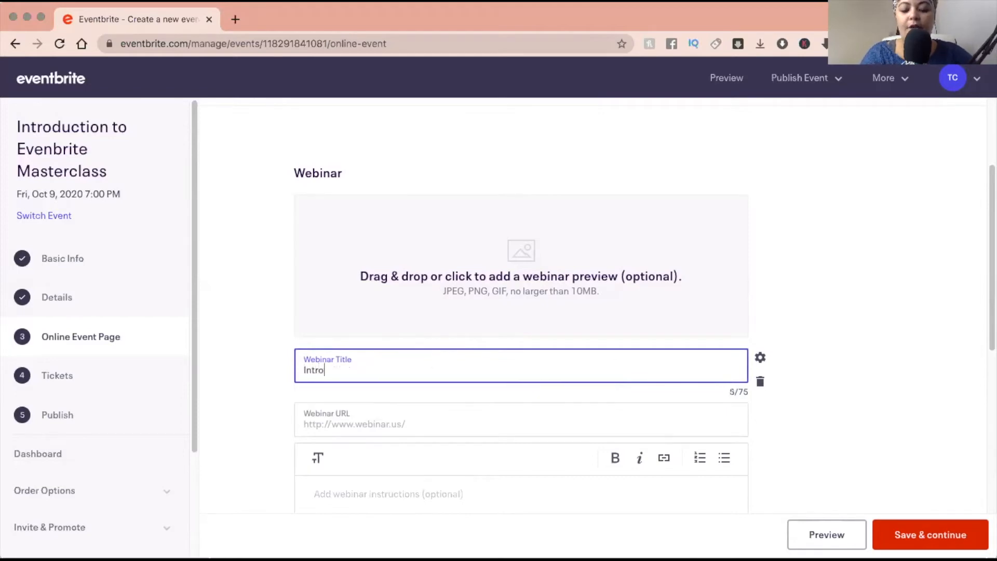
type("duction to Even")
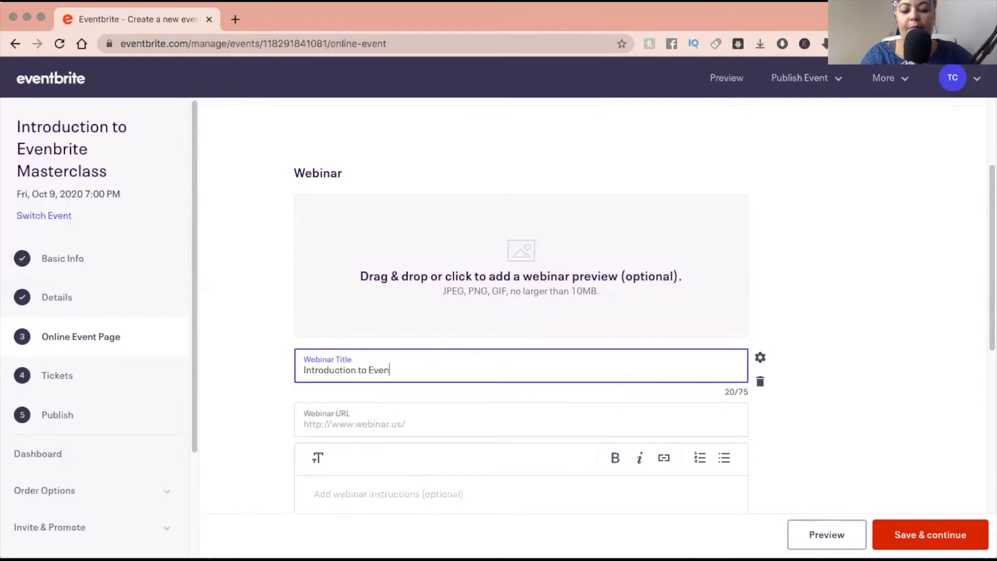
type("tbrite")
Upload Social Media Campaign.png from Documents as the webinar preview image.
left_click(476, 246)
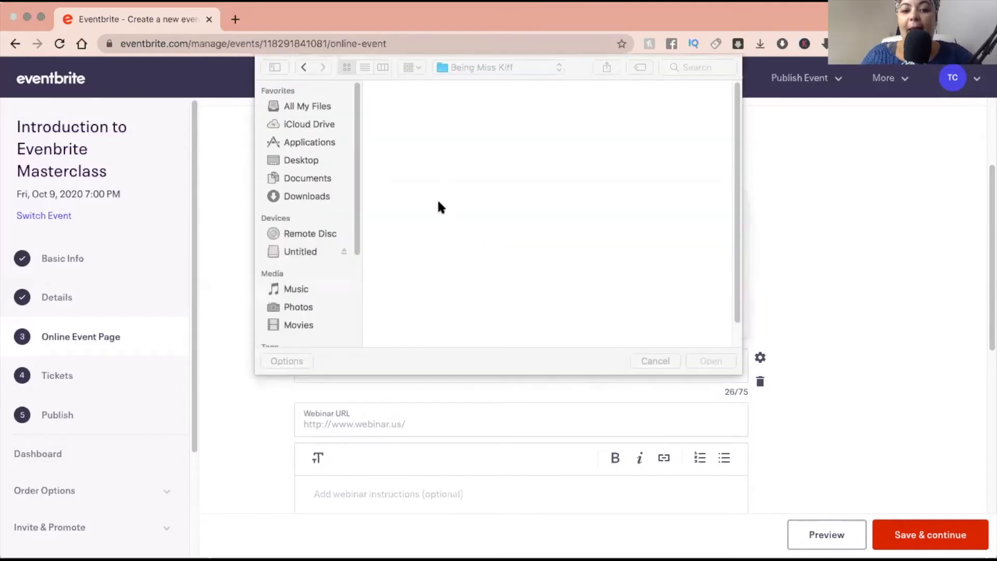
left_click_drag(307, 178, 307, 196)
left_click(307, 197)
scroll(475, 208, "down", 20)
left_click(418, 291)
scroll(581, 280, "down", 8)
scroll(493, 276, "down", 20)
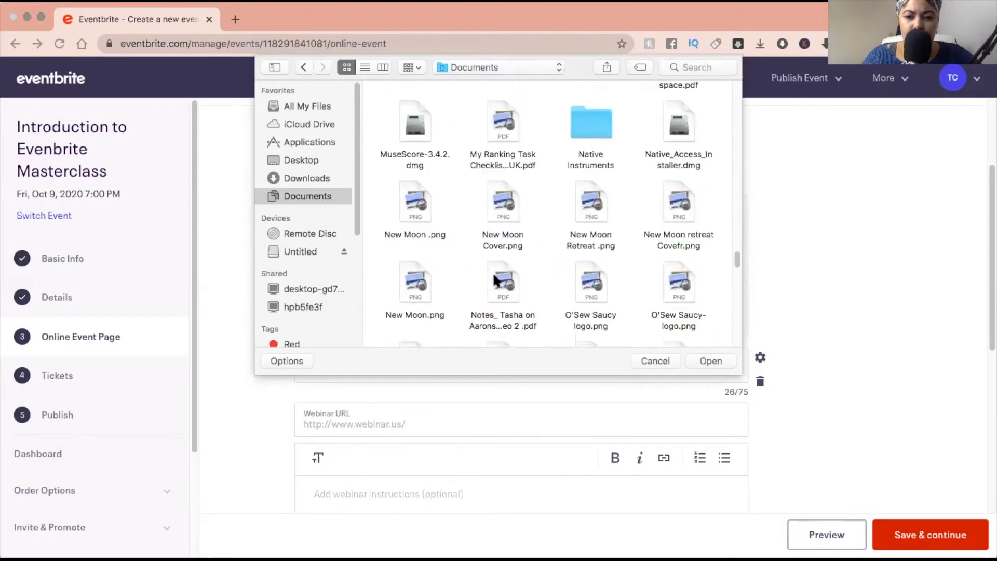
scroll(492, 272, "down", 5)
left_click(492, 272)
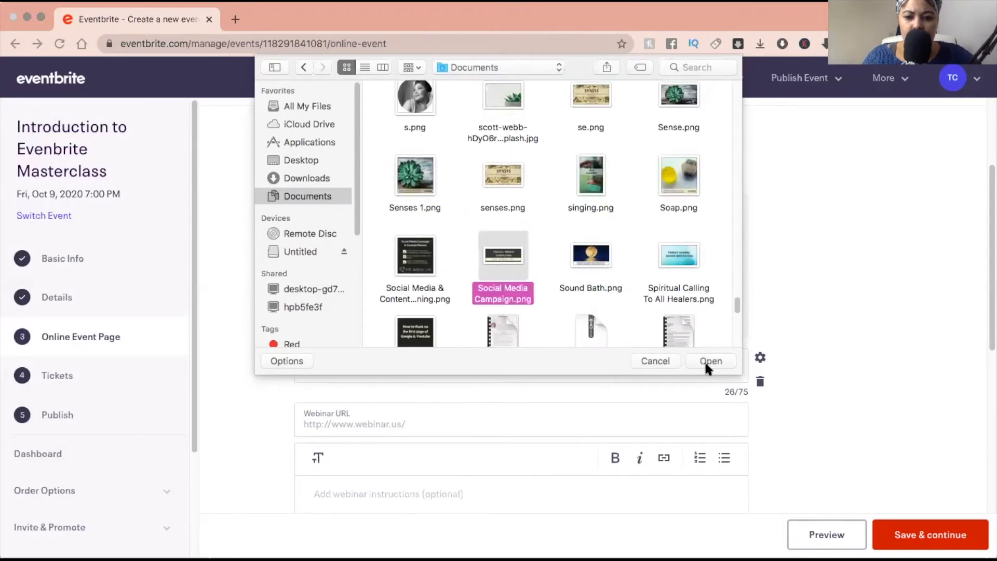
left_click(704, 360)
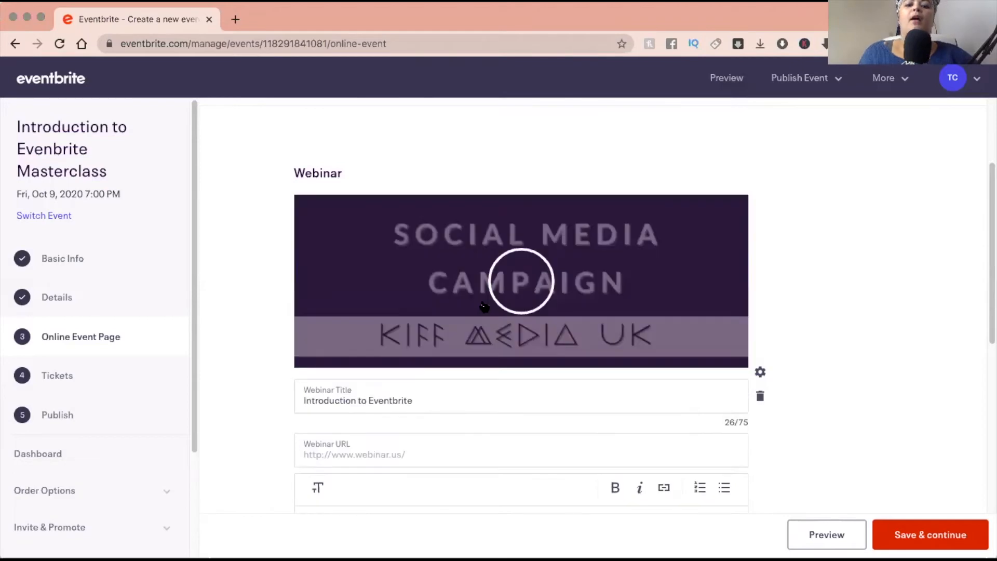
scroll(481, 305, "down", 3)
left_click(412, 338)
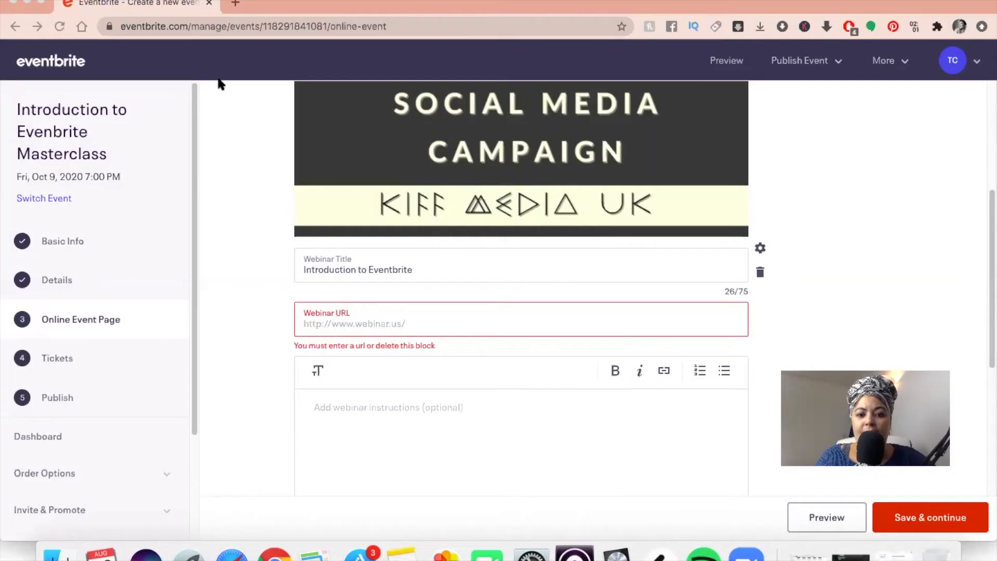
Paste the Zoom link as Webinar URL; add 'sign into zoom 5 mins before' instructions and dial-in details.
left_click(387, 324)
key("super+v")
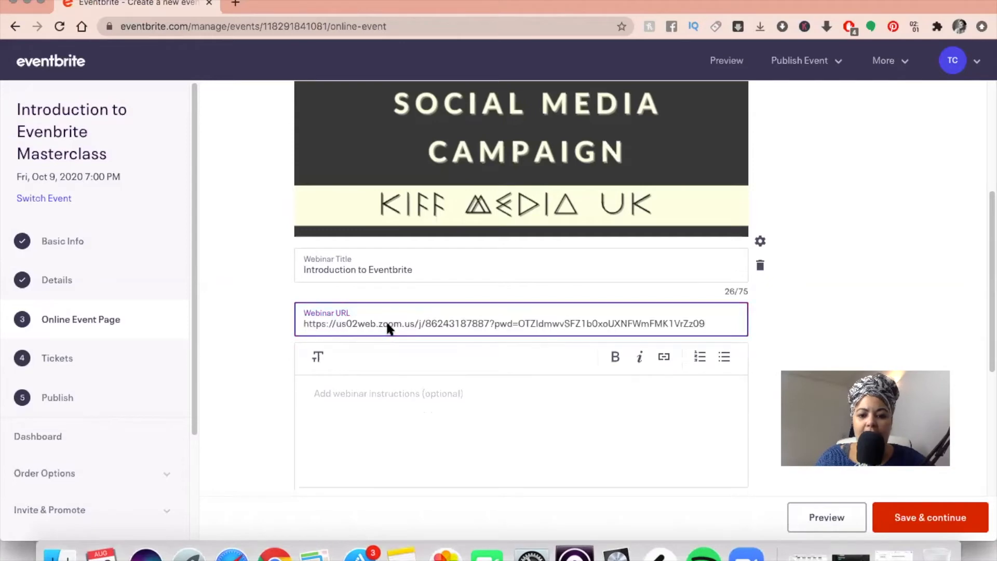
left_click(358, 398)
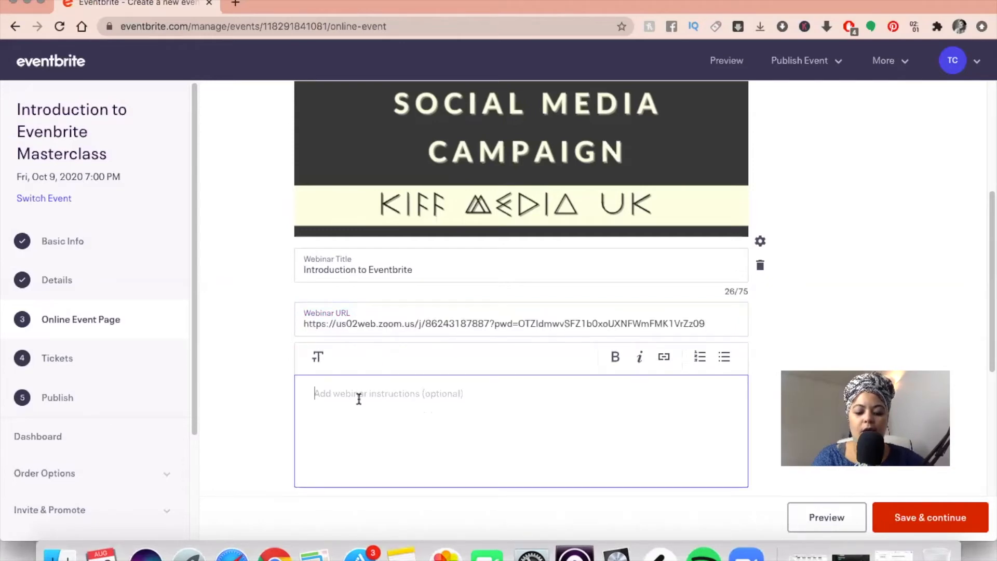
type("Pleas")
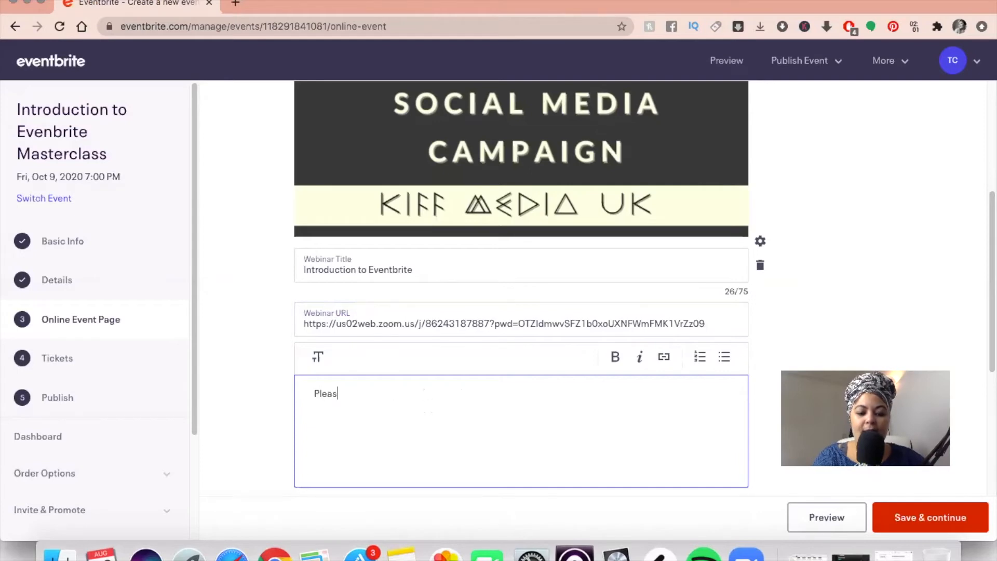
type("e lign into zoom 5 mins before the s")
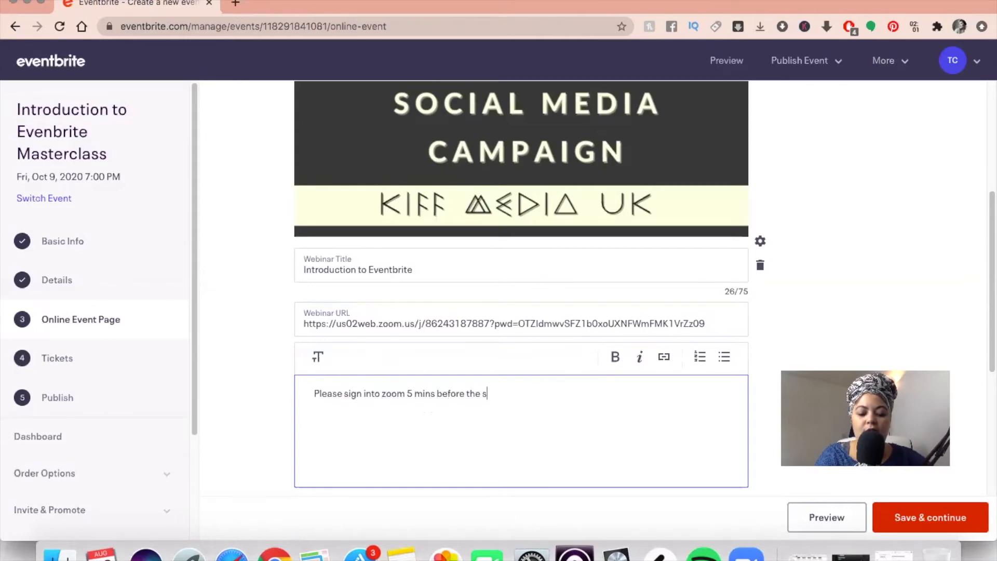
type("ession is due to start")
key("Return")
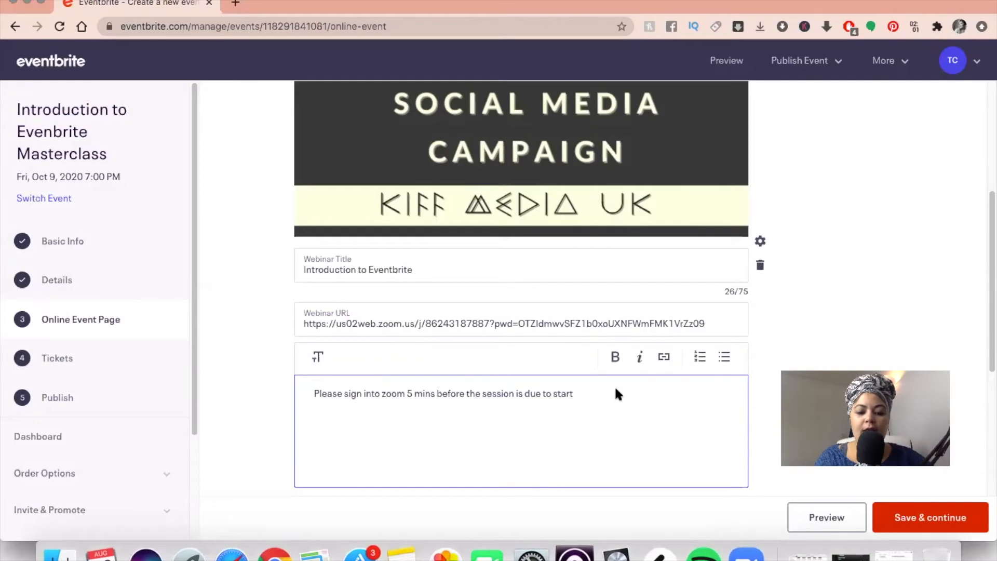
key("super+v")
Review the webinar details and continue to the Tickets step.
scroll(556, 388, "down", 7)
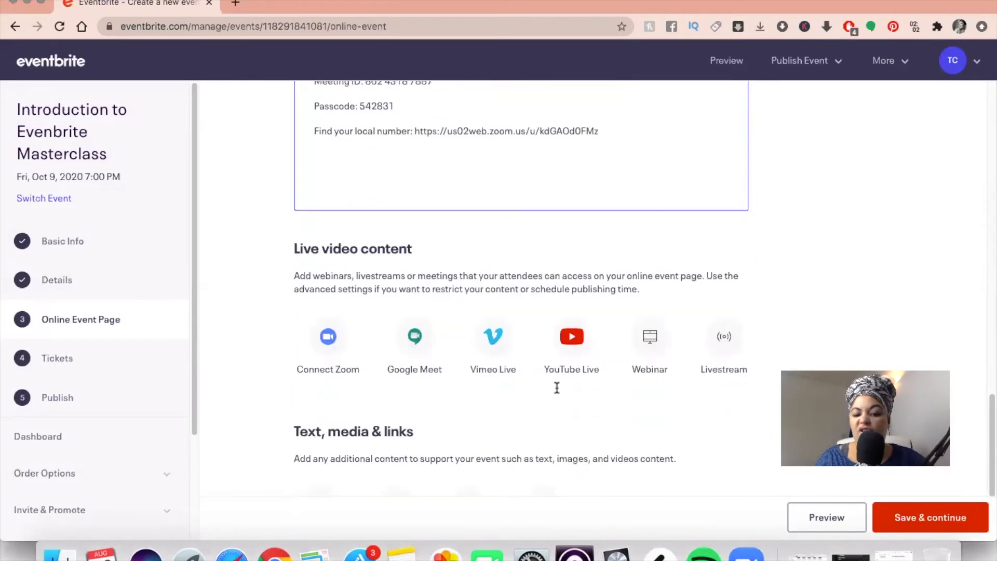
scroll(557, 389, "down", 3)
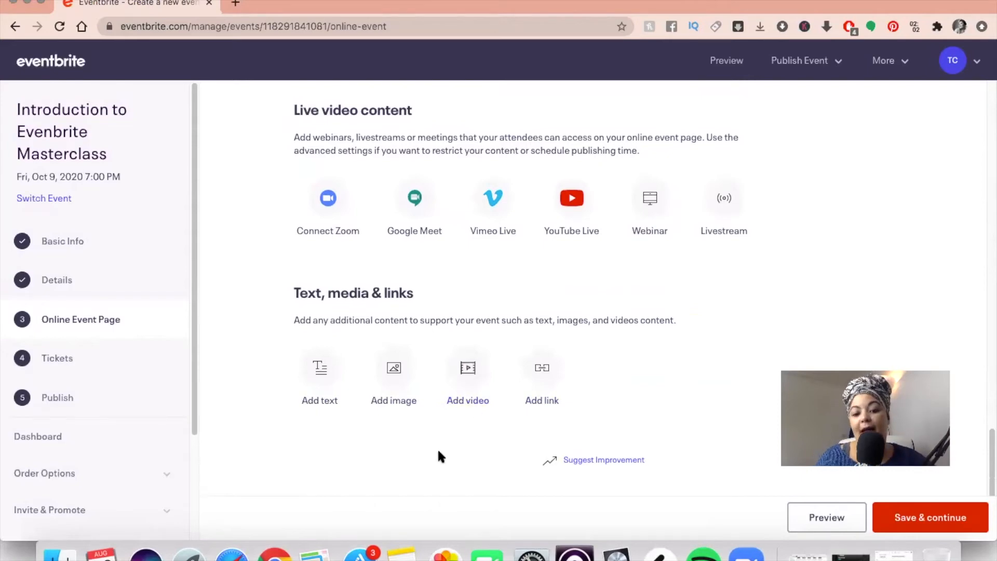
scroll(534, 278, "up", 6)
scroll(550, 375, "up", 15)
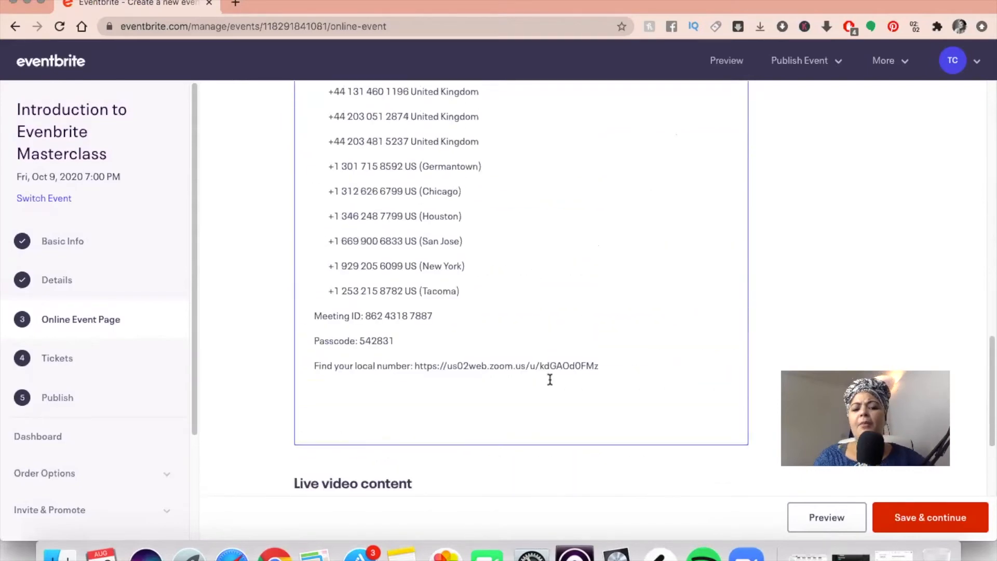
scroll(549, 379, "up", 5)
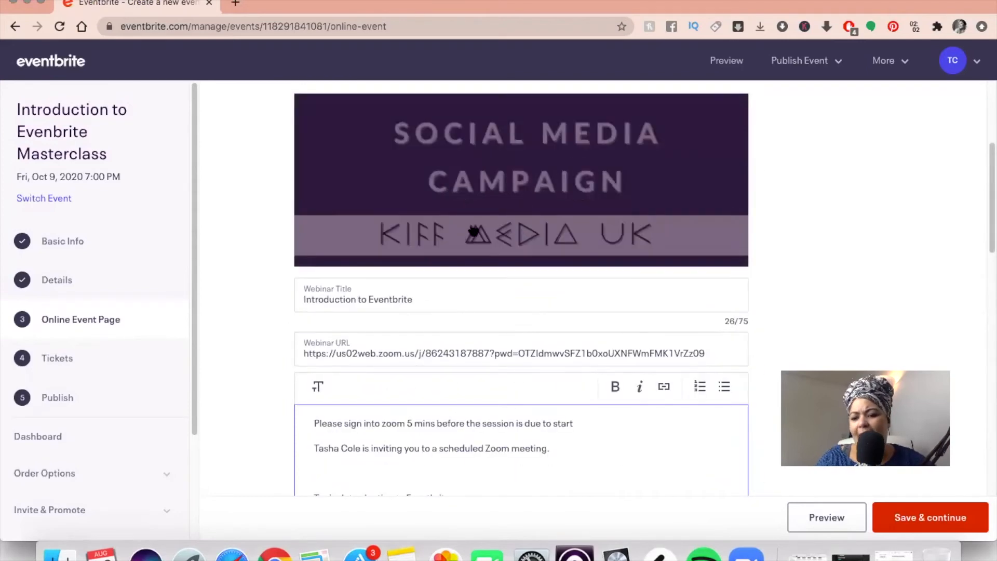
mouse_move(484, 208)
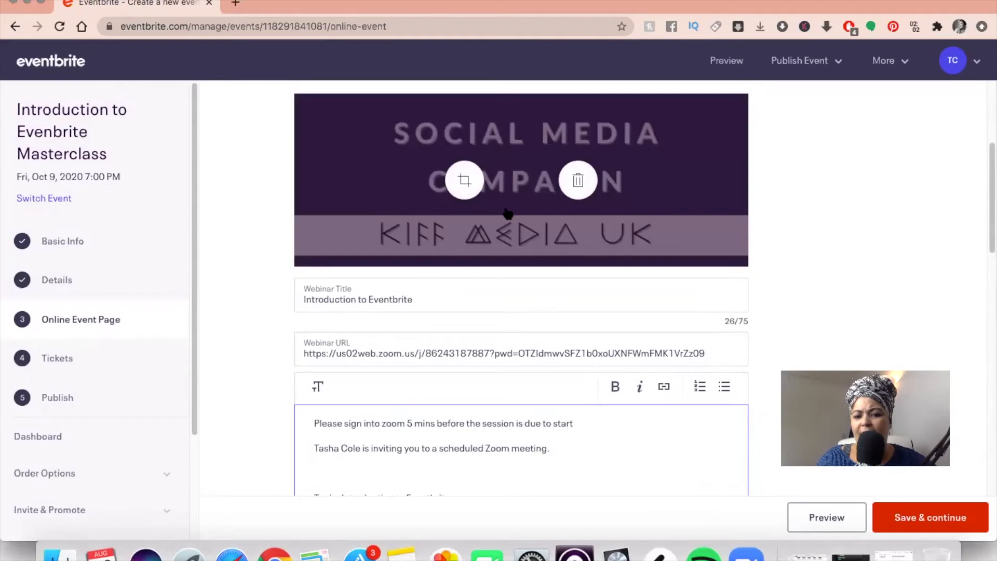
scroll(550, 410, "down", 4)
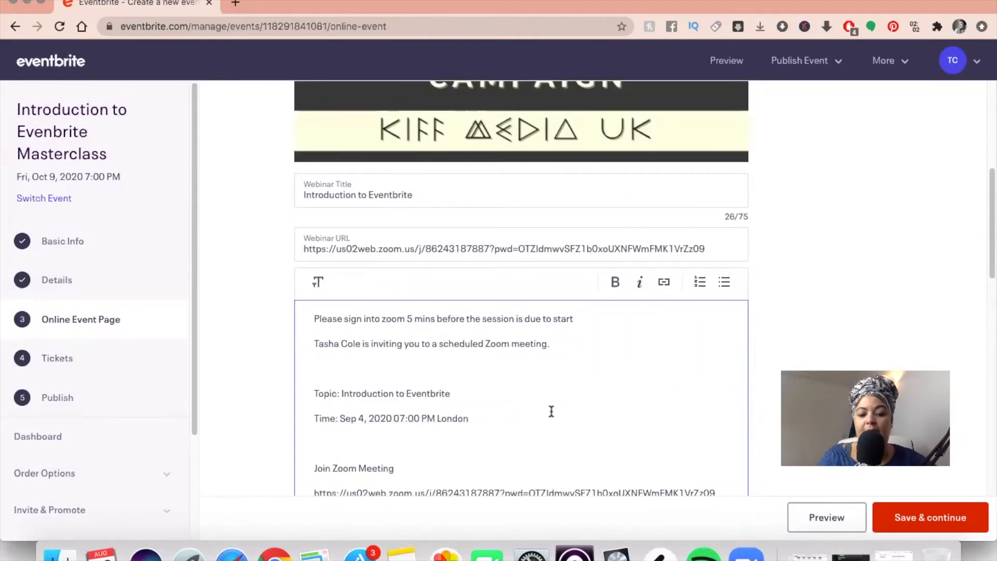
scroll(551, 412, "down", 10)
scroll(551, 411, "down", 10)
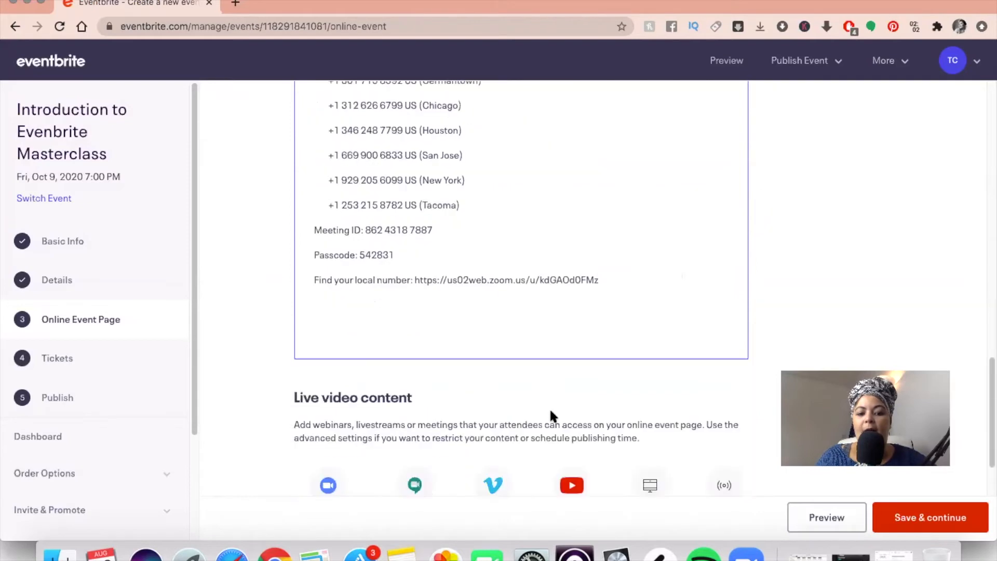
scroll(552, 415, "down", 4)
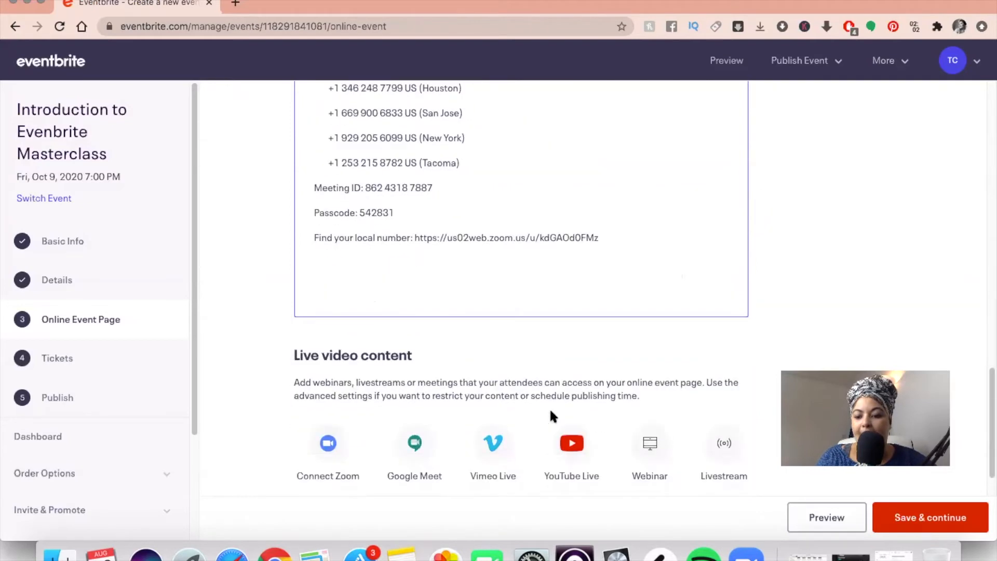
left_click(919, 526)
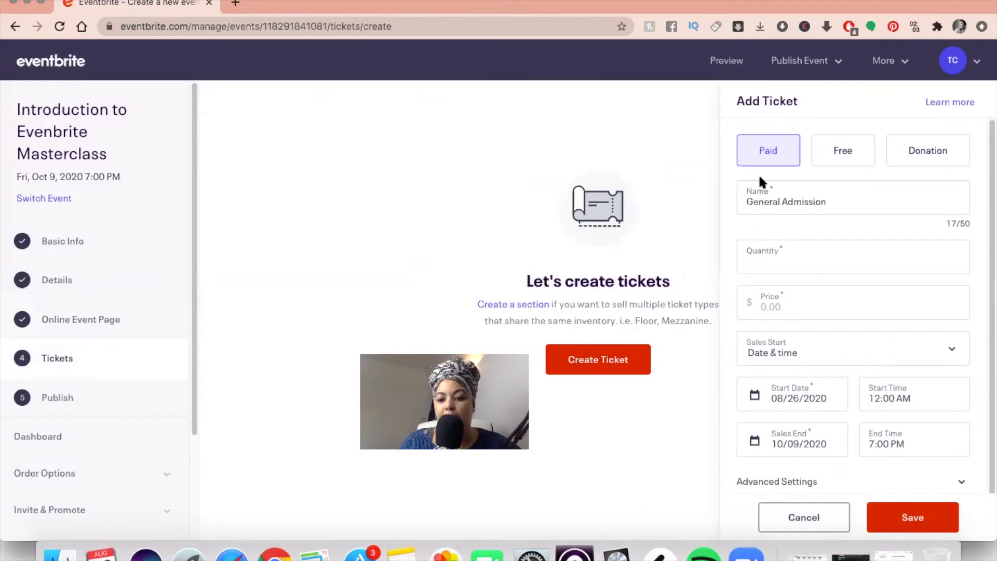
Give the General Admission ticket a quantity of 50000 and a $10.00 price.
left_click(839, 265)
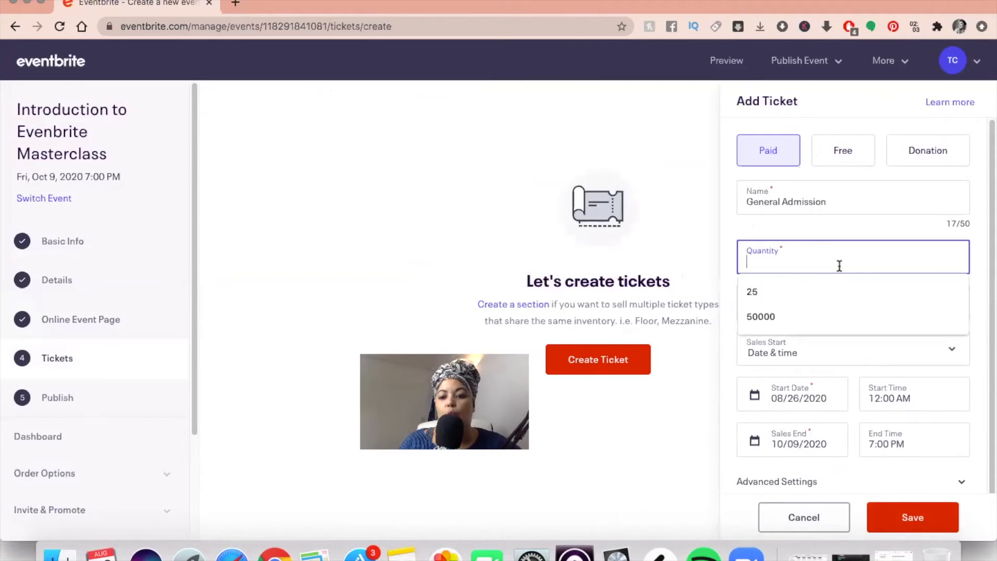
left_click(812, 317)
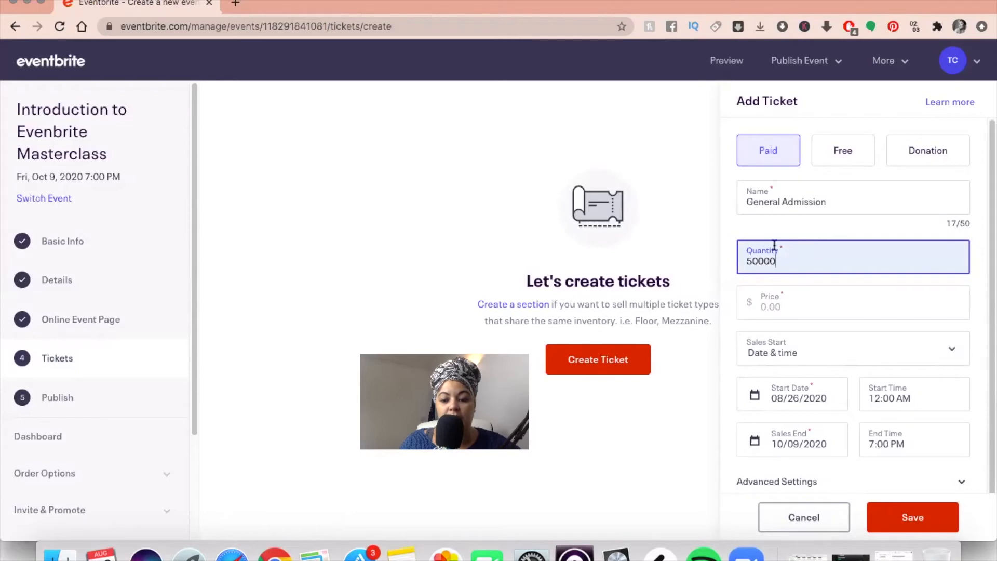
left_click(769, 303)
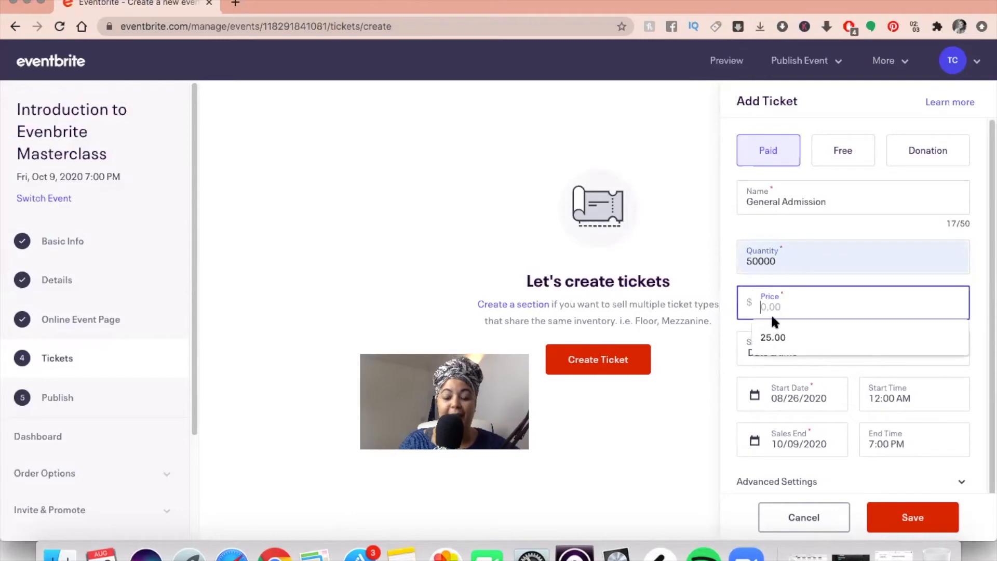
type("10")
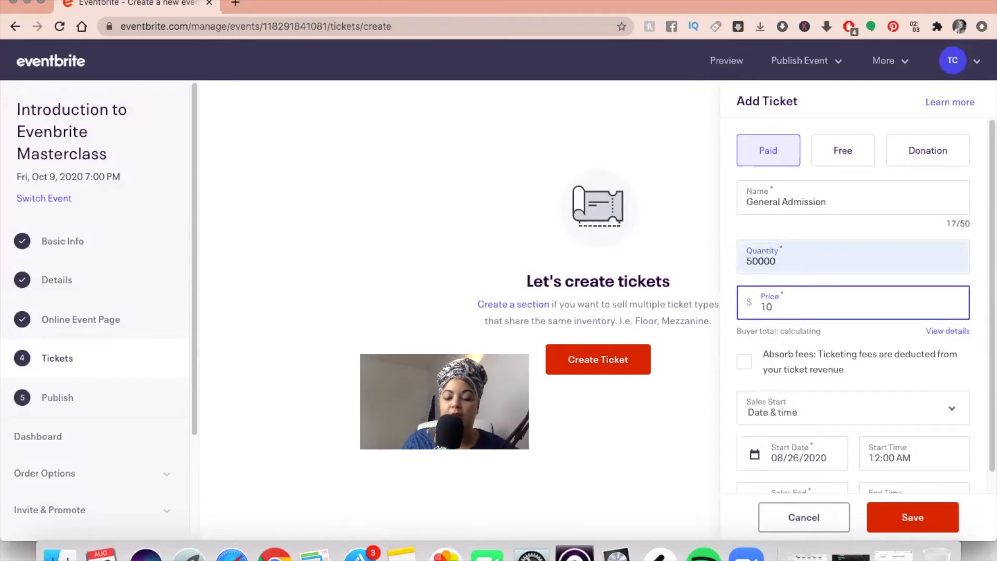
left_click(816, 277)
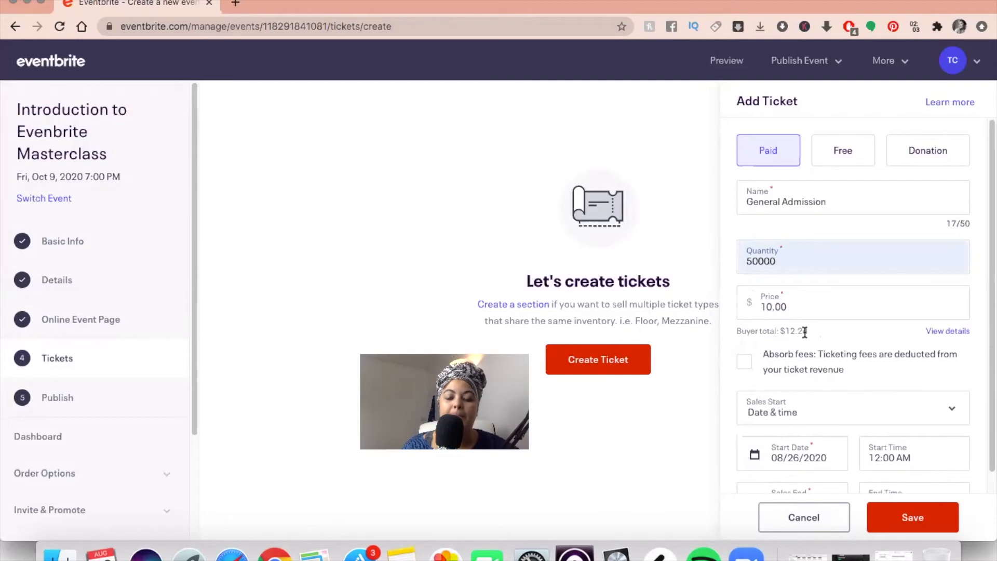
Toggle fee absorption on and back off so buyers pay fees, totalling $12.24.
left_click(744, 362)
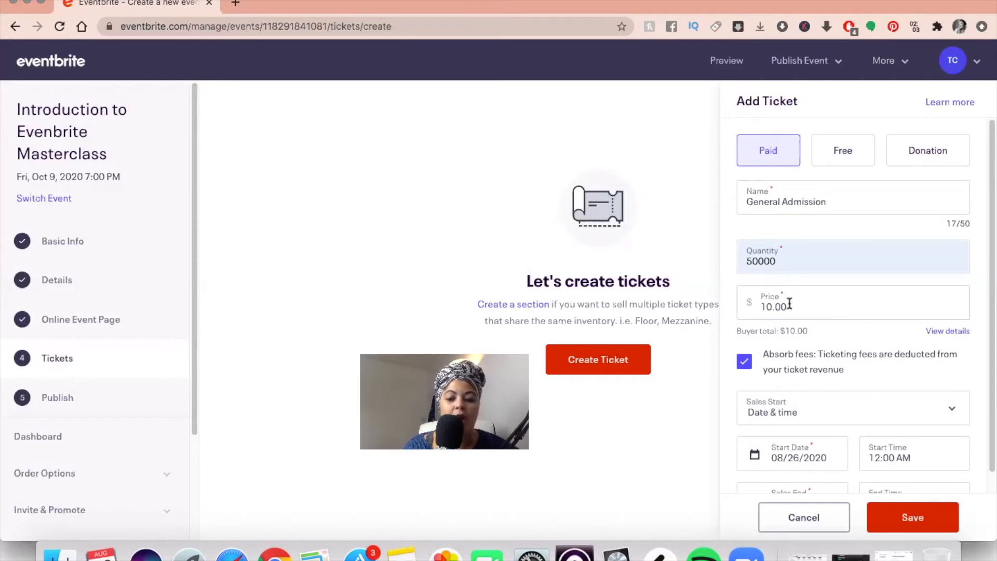
left_click(744, 368)
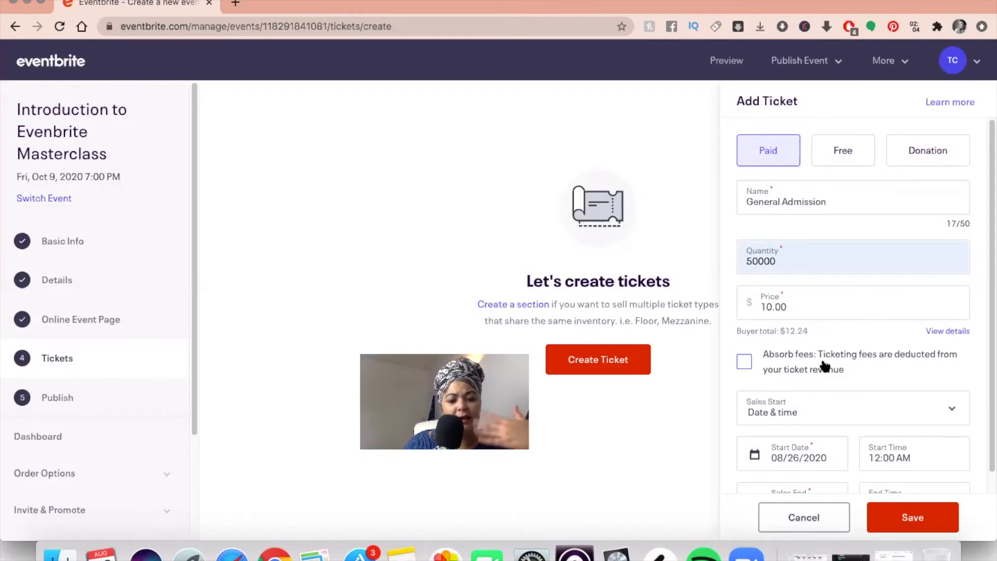
left_click(797, 411)
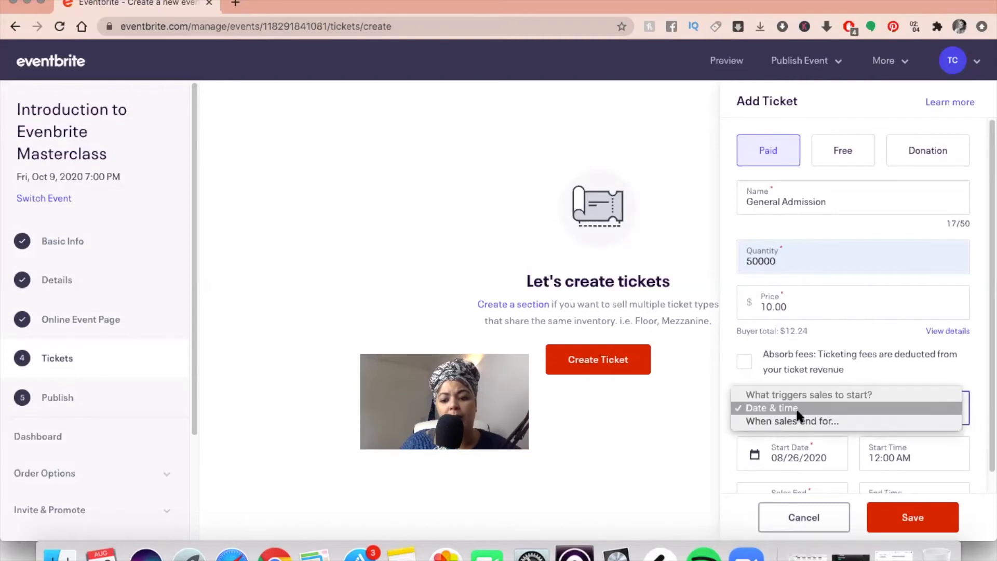
Keep sales starting on a set date and time, ending 10/09/2020 at 6:00 PM.
left_click(795, 408)
scroll(783, 351, "down", 2)
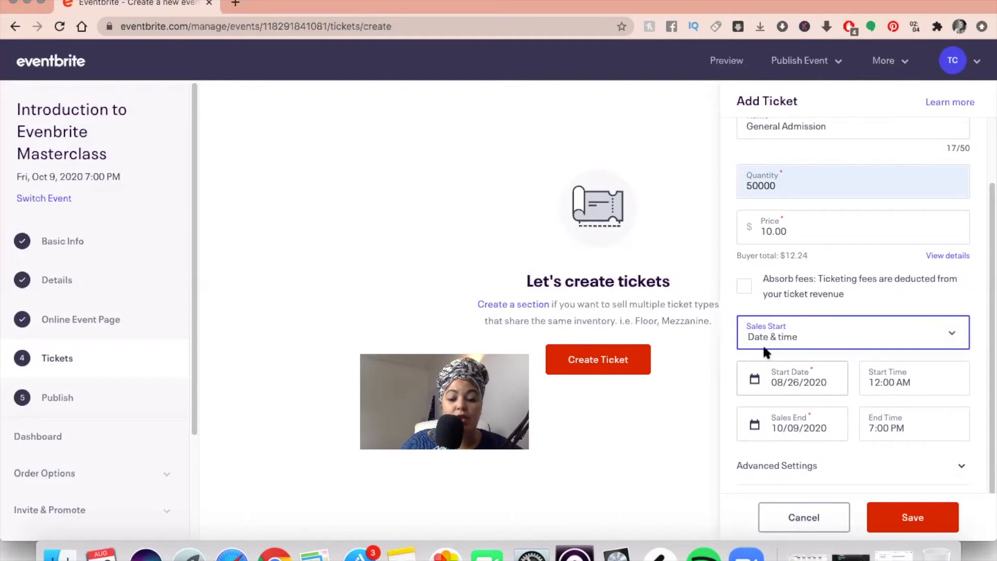
scroll(775, 351, "down", 1)
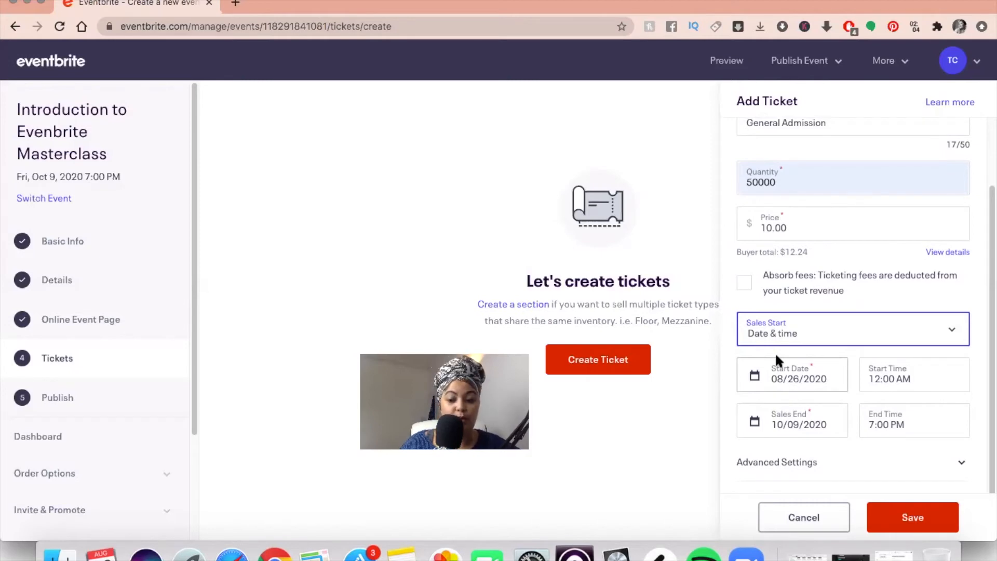
left_click(900, 419)
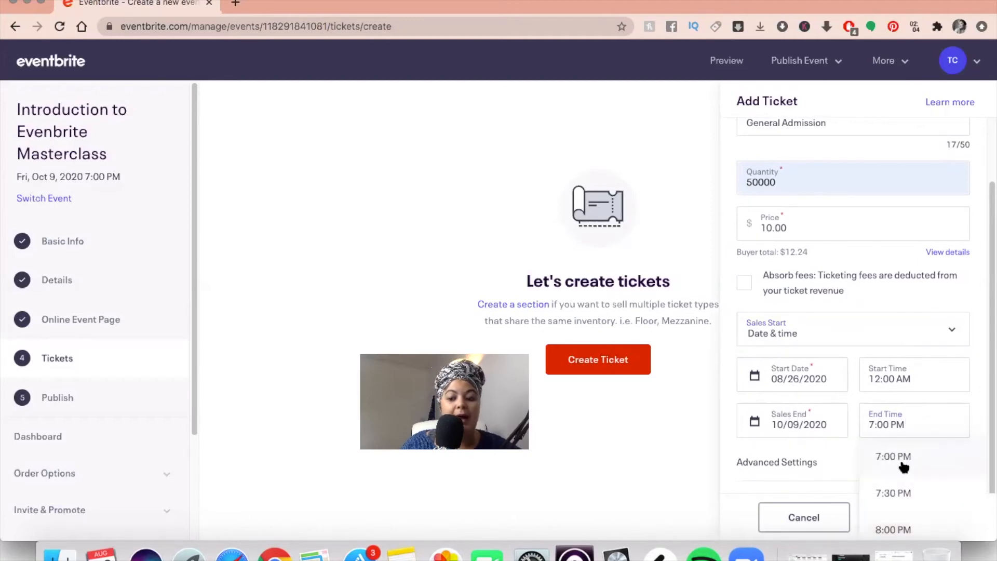
scroll(901, 470, "up", 1)
scroll(902, 470, "up", 2)
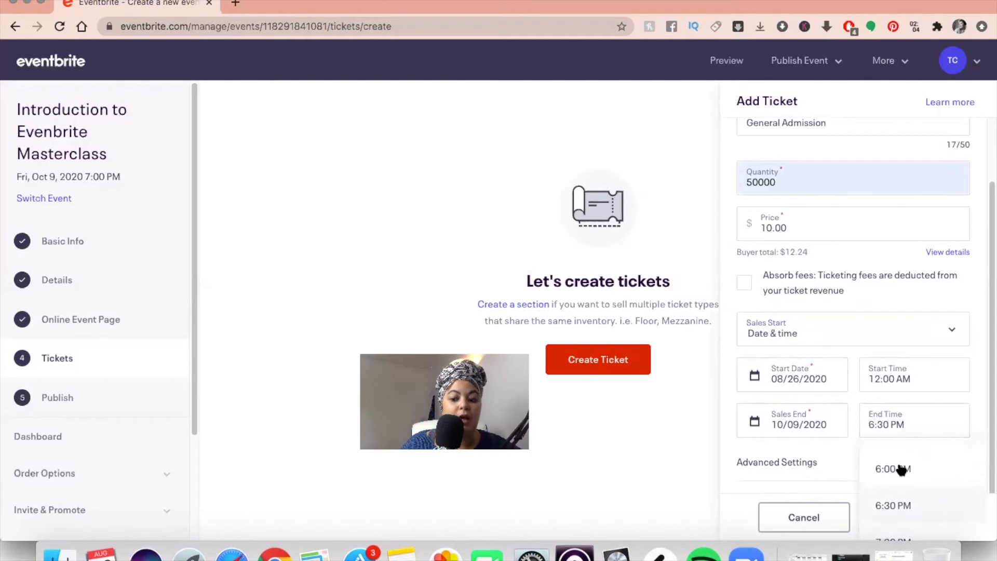
left_click(901, 470)
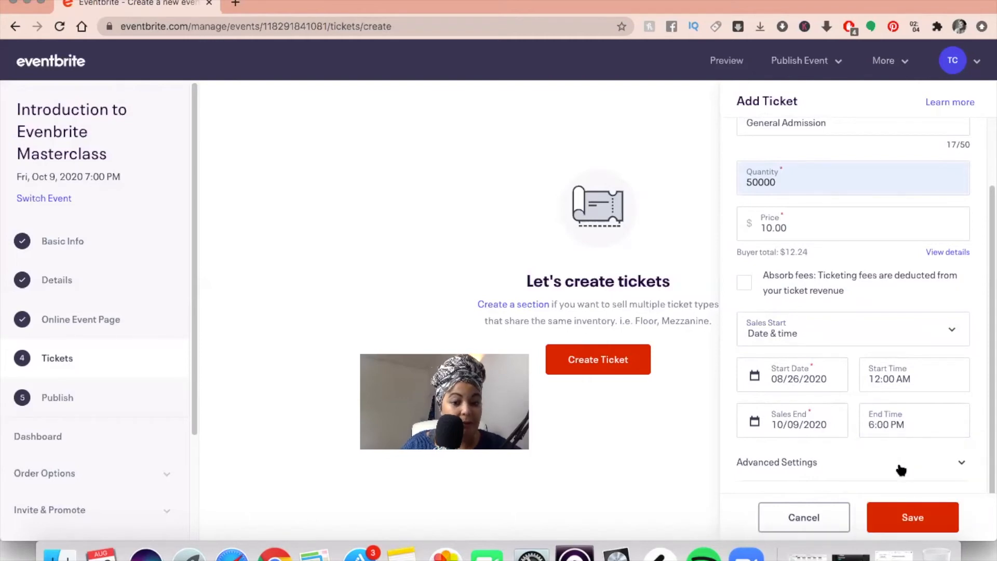
scroll(901, 466, "down", 1)
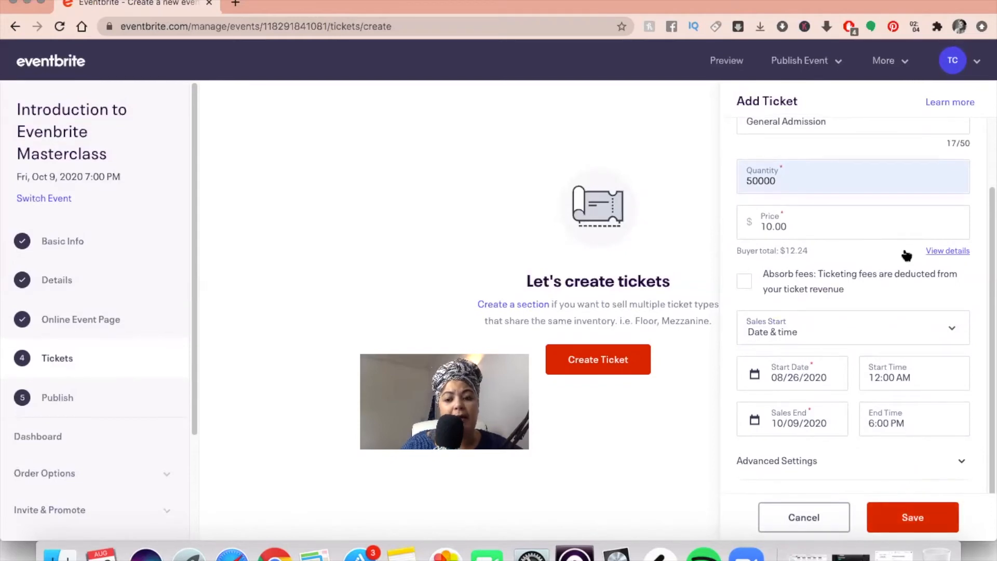
scroll(906, 253, "up", 5)
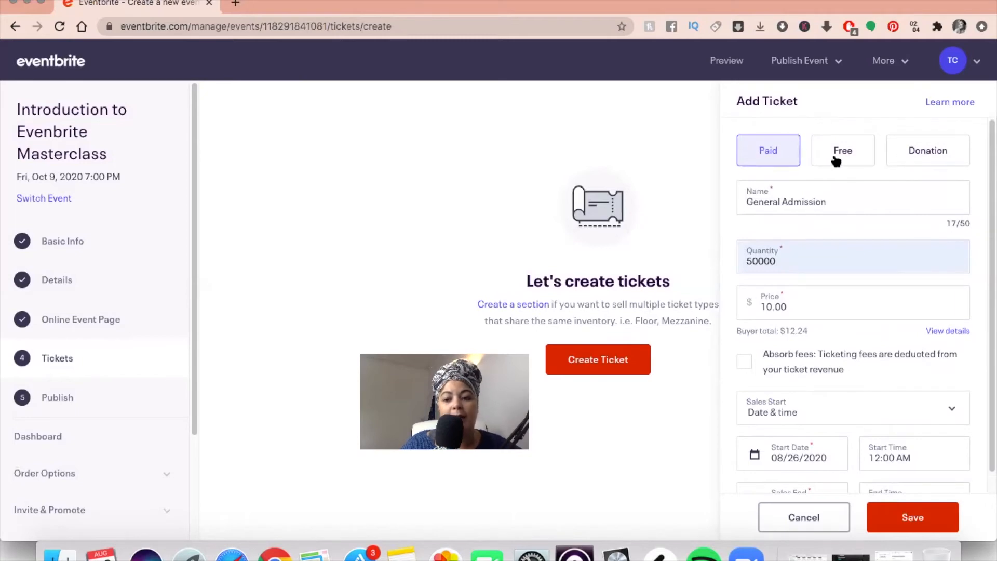
Switch General Admission to Free, keep its name, and save the 50000-quantity ticket.
left_click(836, 162)
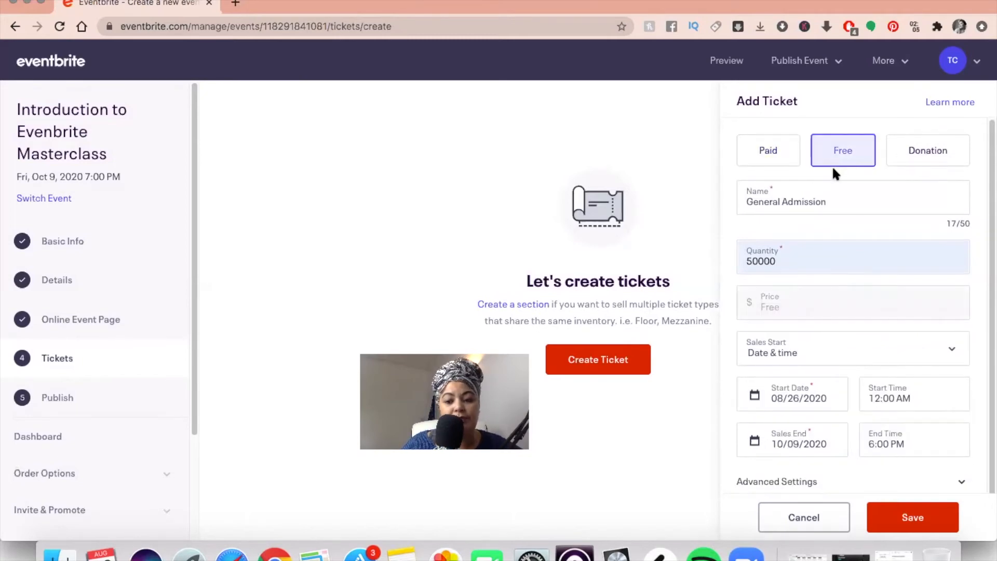
left_click(744, 201)
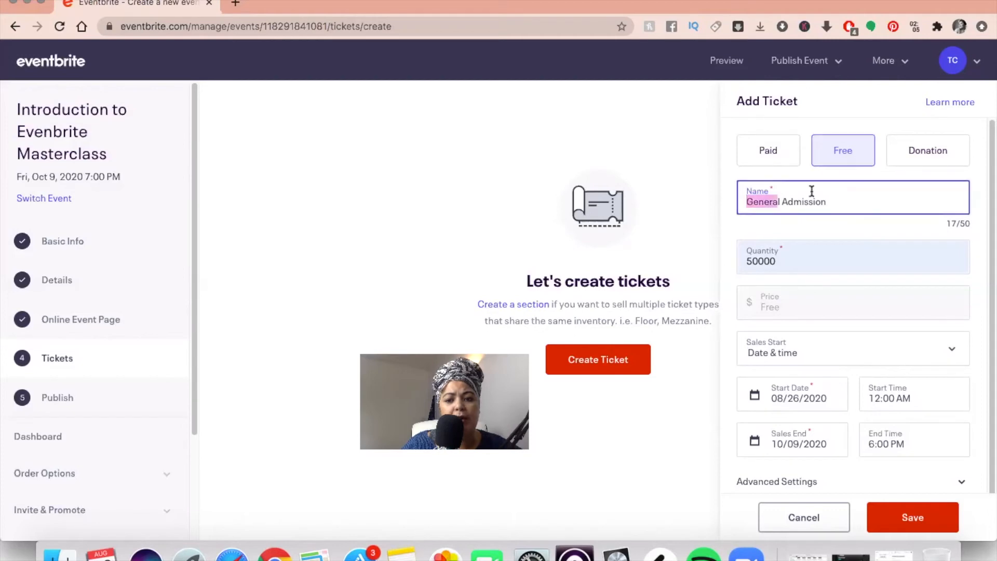
scroll(854, 302, "down", 1)
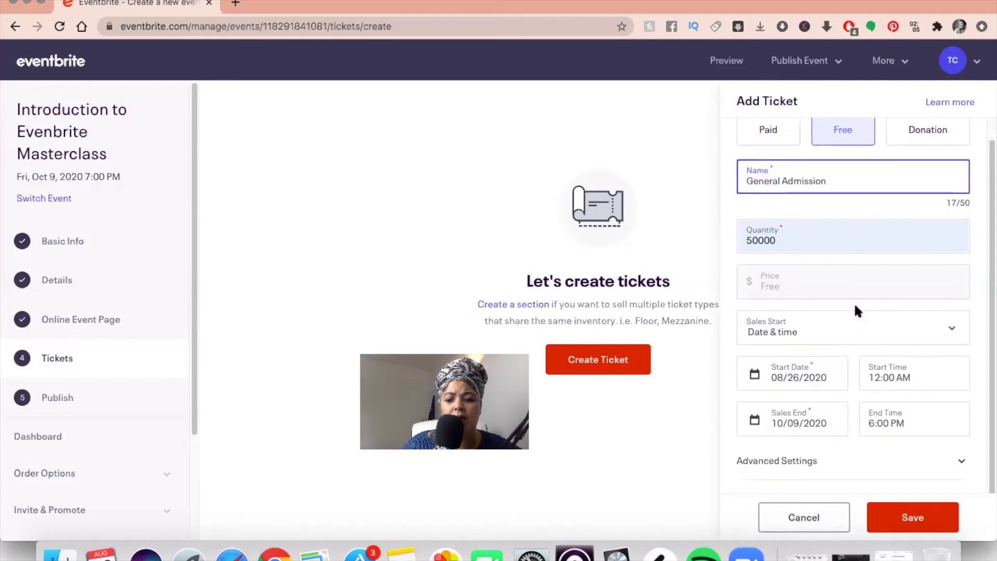
left_click(903, 520)
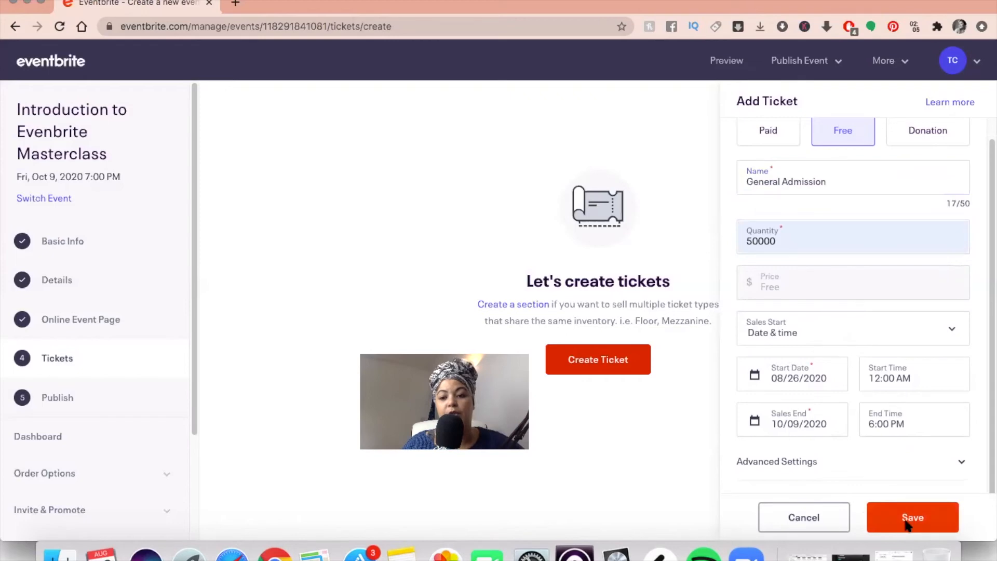
left_click(907, 519)
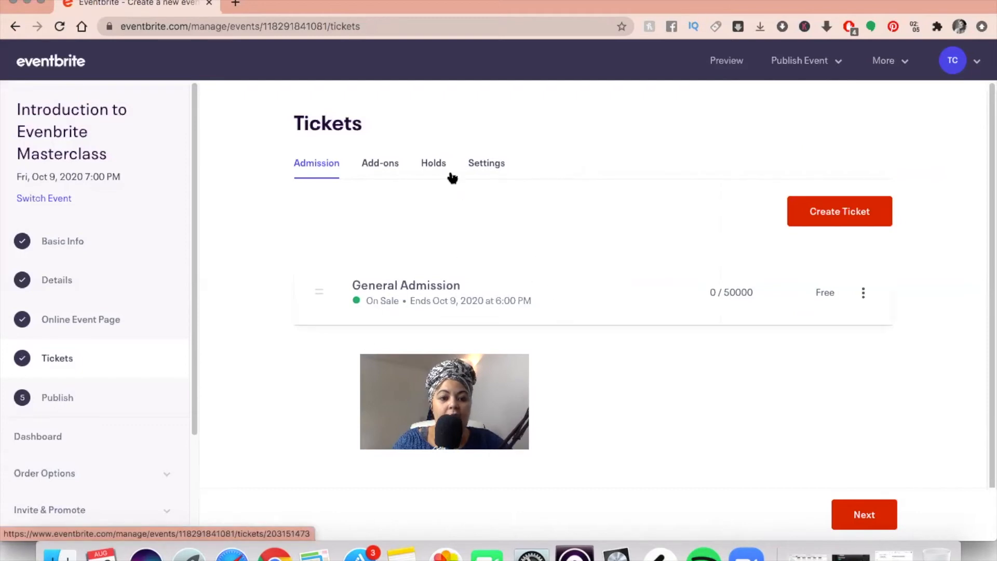
Create a new ticket add-on named 'Introduction Checklist'.
left_click(384, 166)
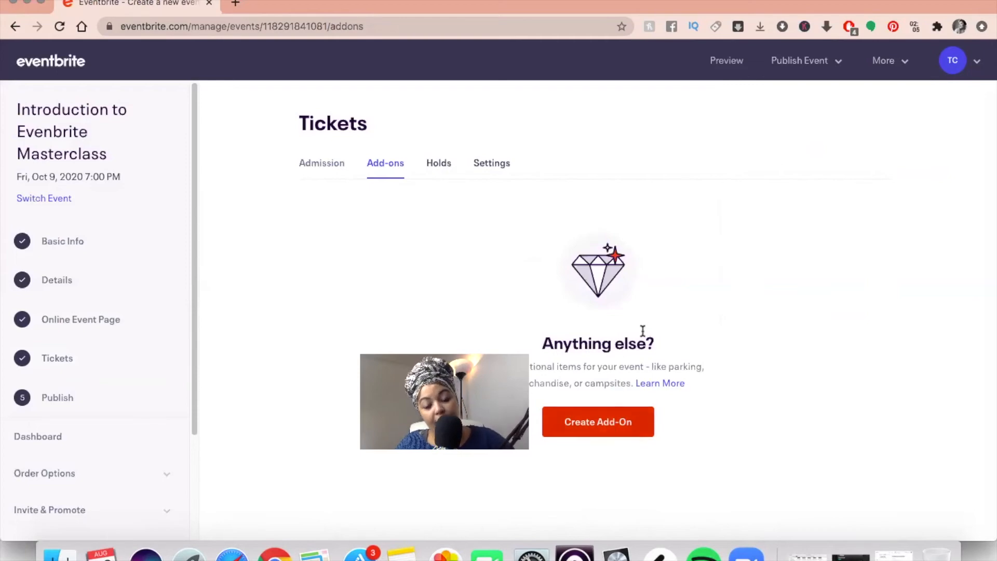
left_click(599, 429)
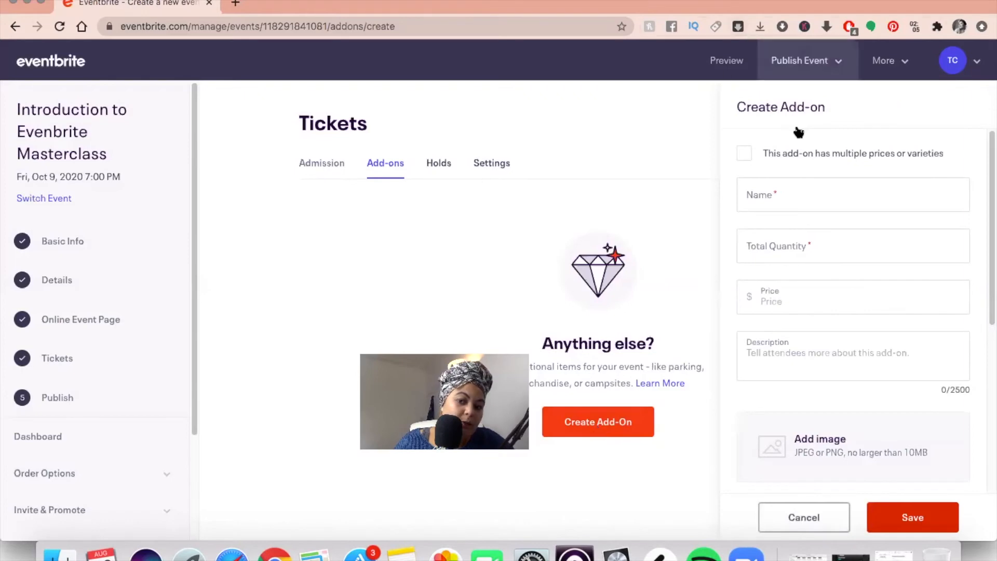
left_click(782, 191)
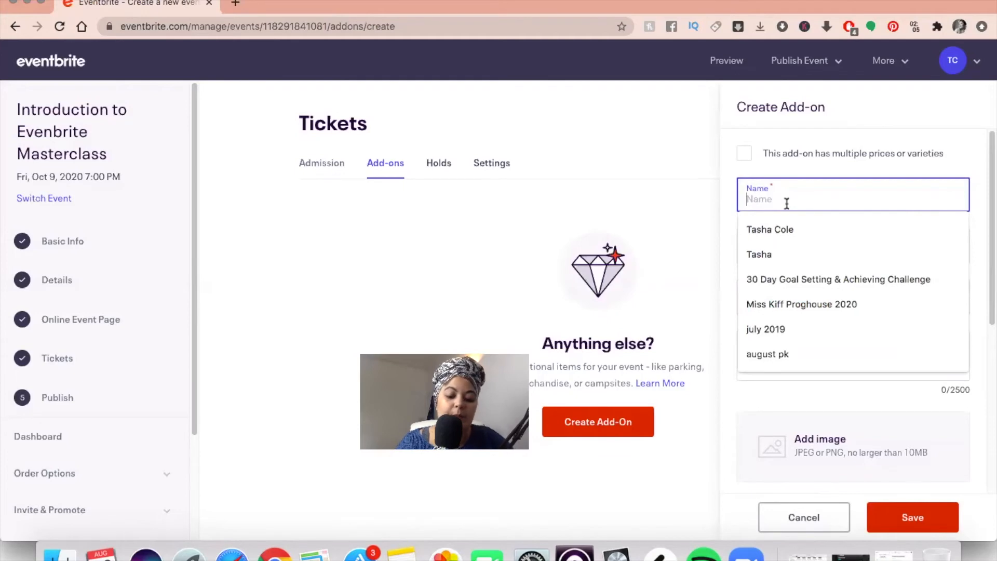
type("I")
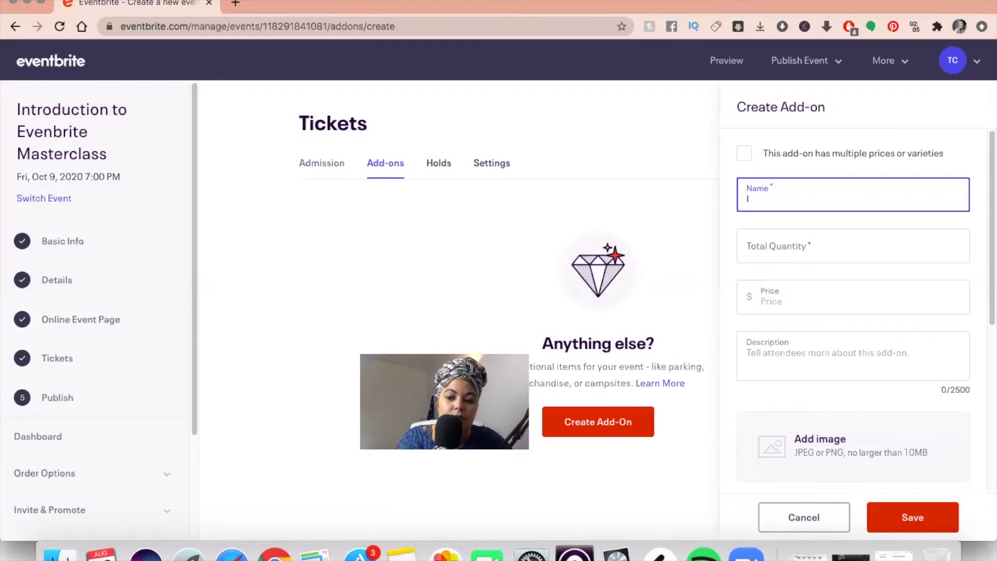
type("ntroduction Checkl")
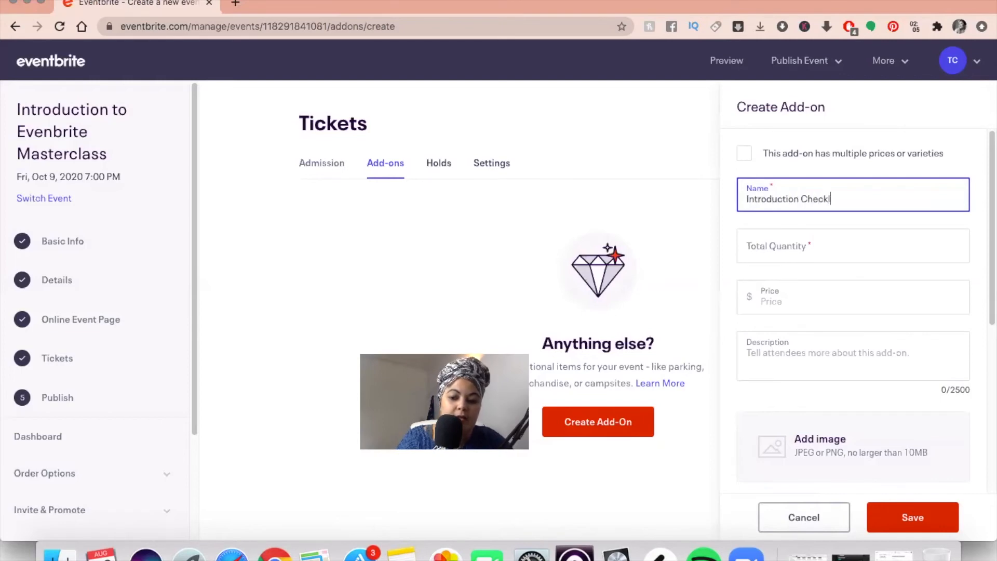
type("ist")
Give the add-on a total quantity of 50000 and a price of 5.00.
left_click(803, 254)
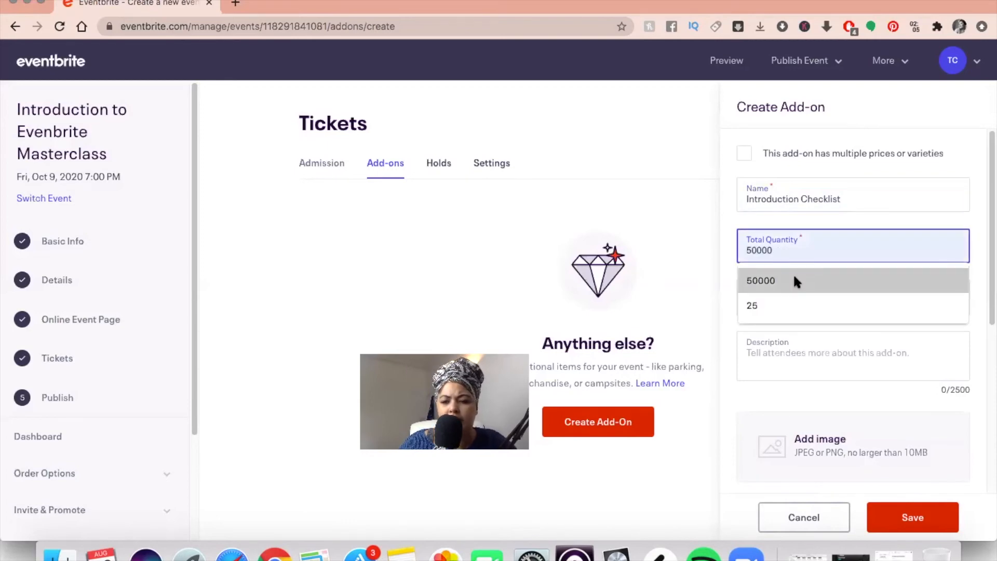
left_click(797, 280)
left_click(793, 294)
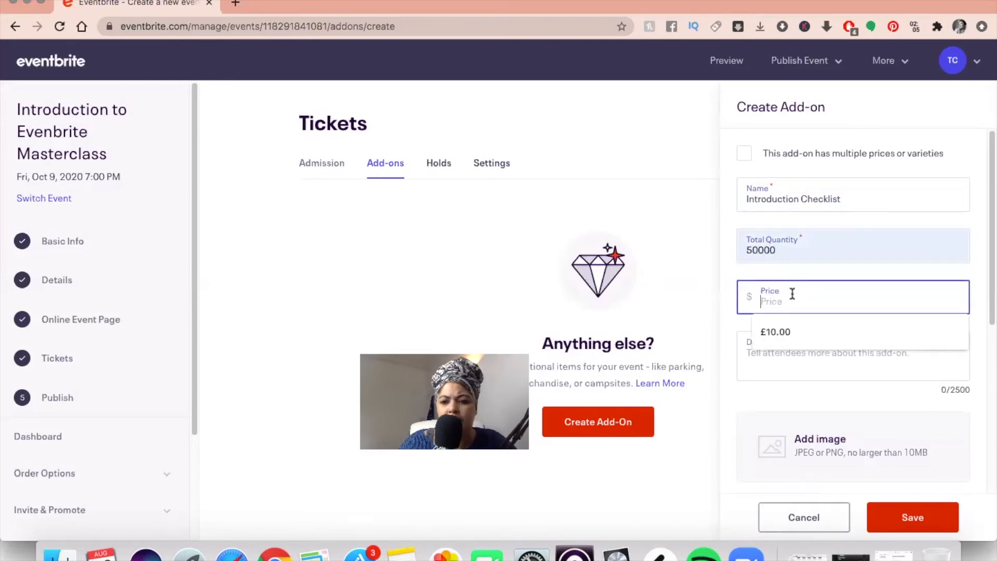
left_click(783, 320)
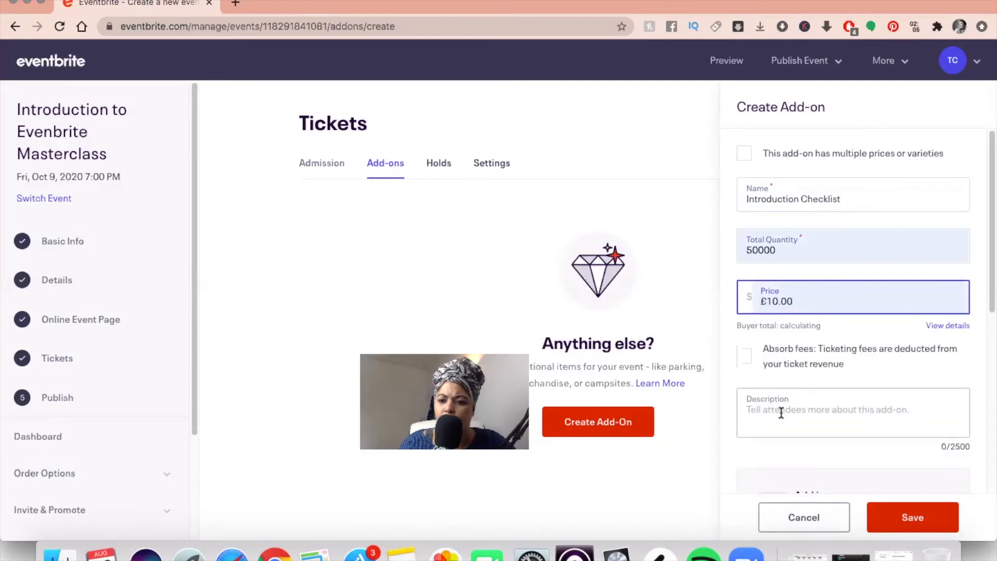
left_click(766, 300)
key("BackSpace")
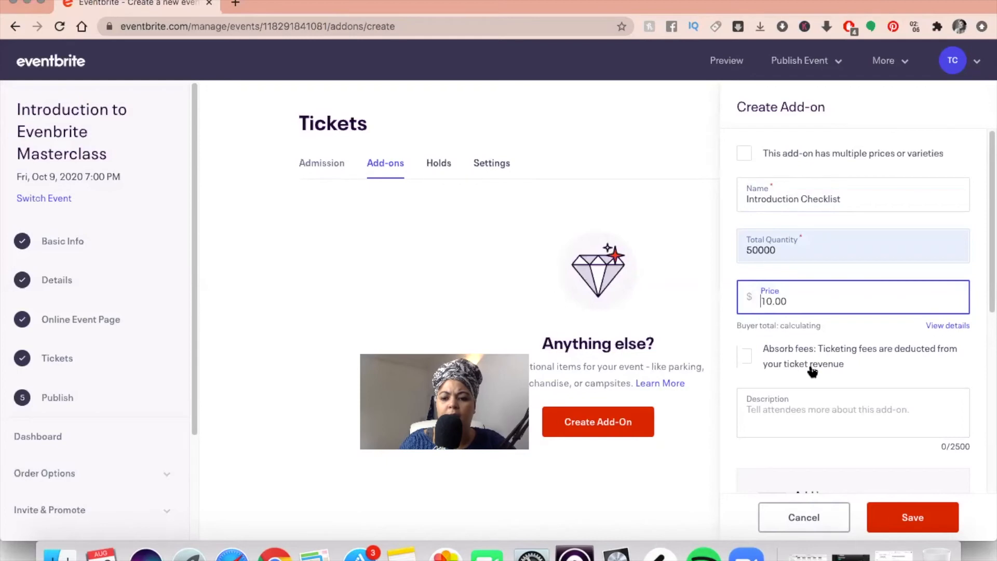
left_click_drag(762, 303, 774, 302)
type("5")
left_click(824, 265)
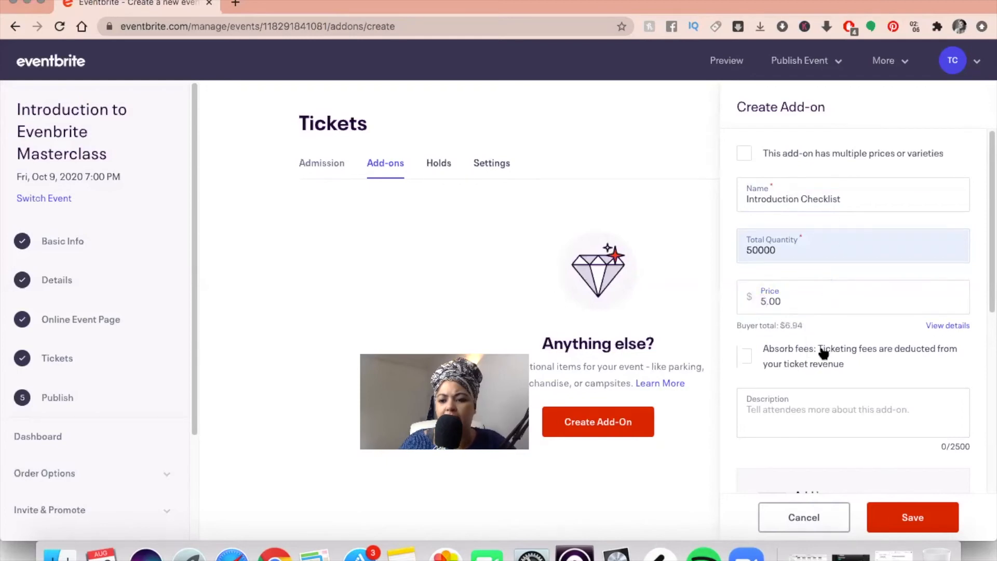
Describe the add-on as an Eventbrite cheat sheet checklist on how to set up an event.
left_click(785, 412)
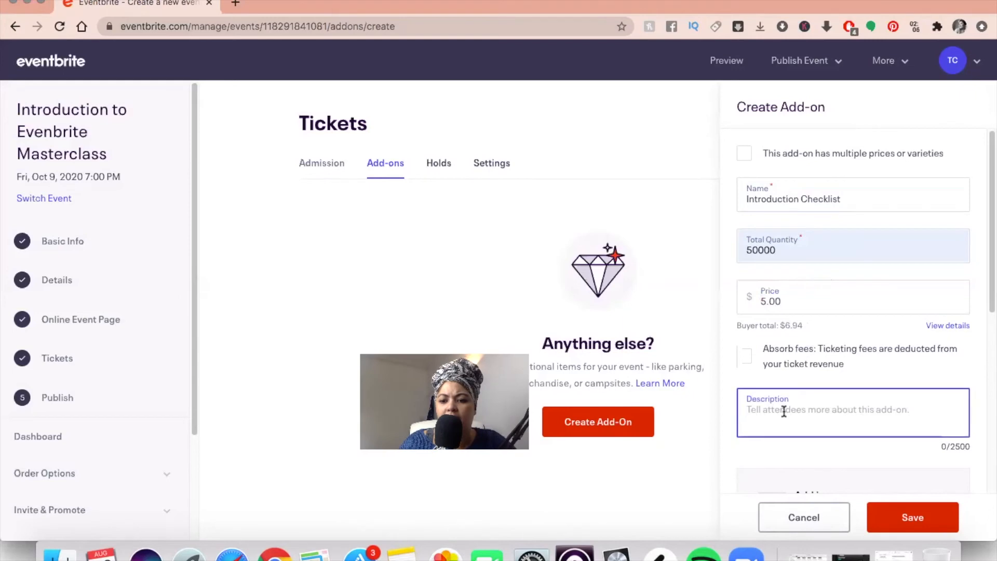
type("To gain the ")
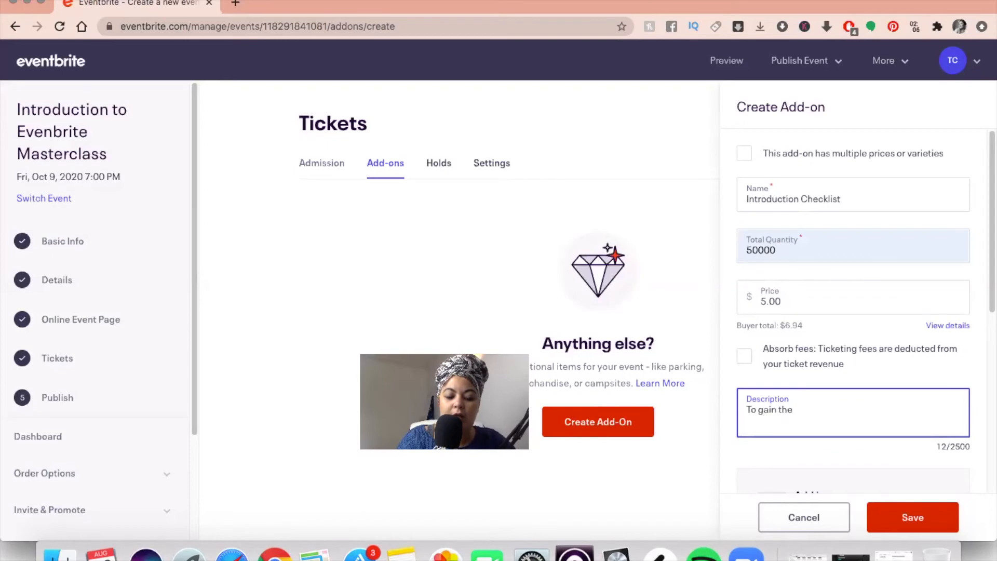
type("eventrbrite cheat")
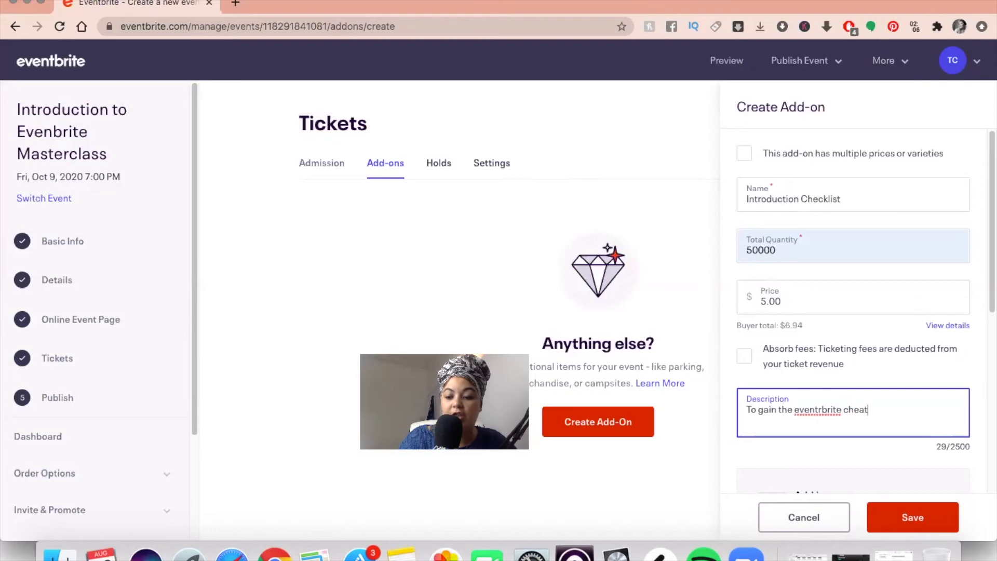
type(" sheet this ")
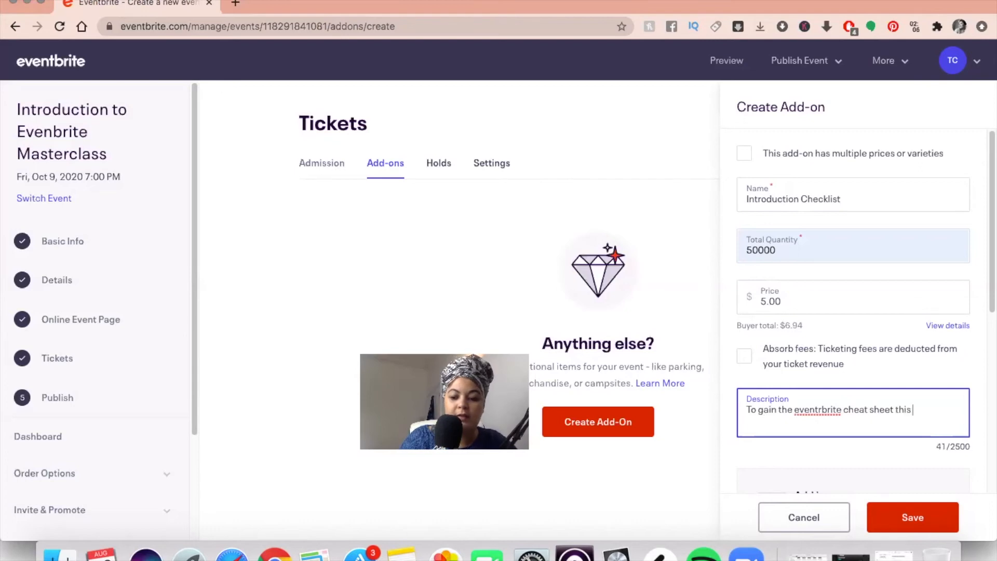
type("give you")
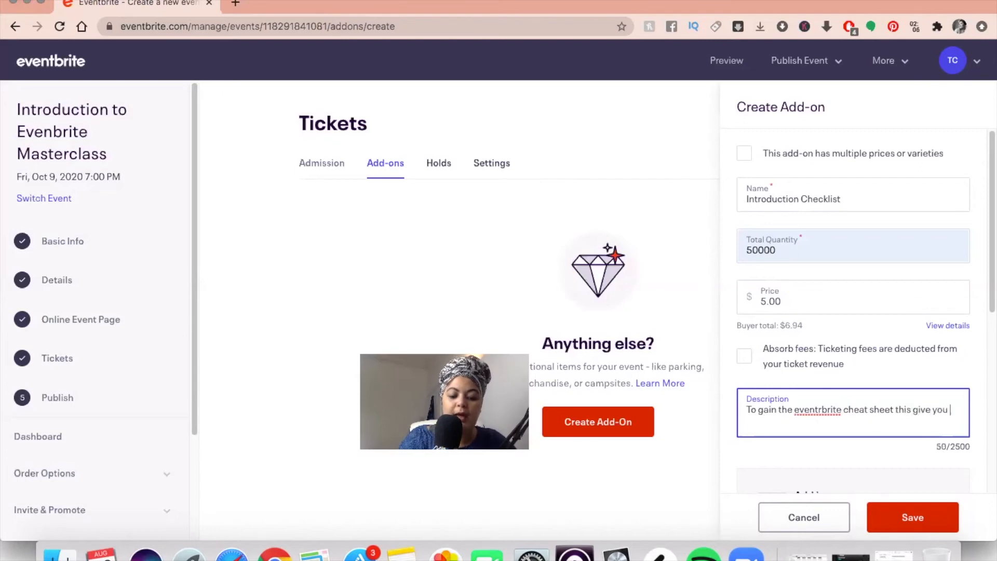
type(" a c")
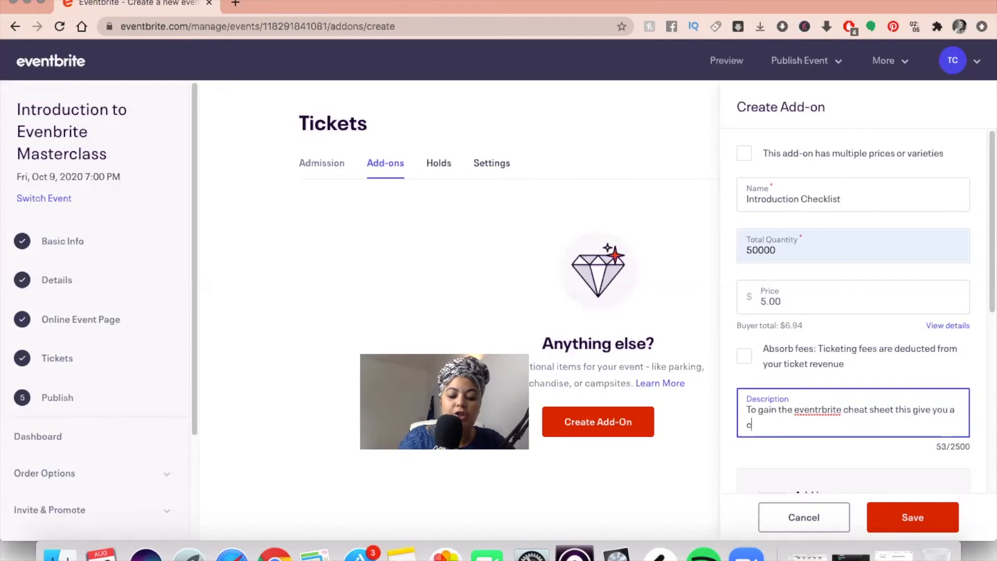
type("hecklist on how to set up ")
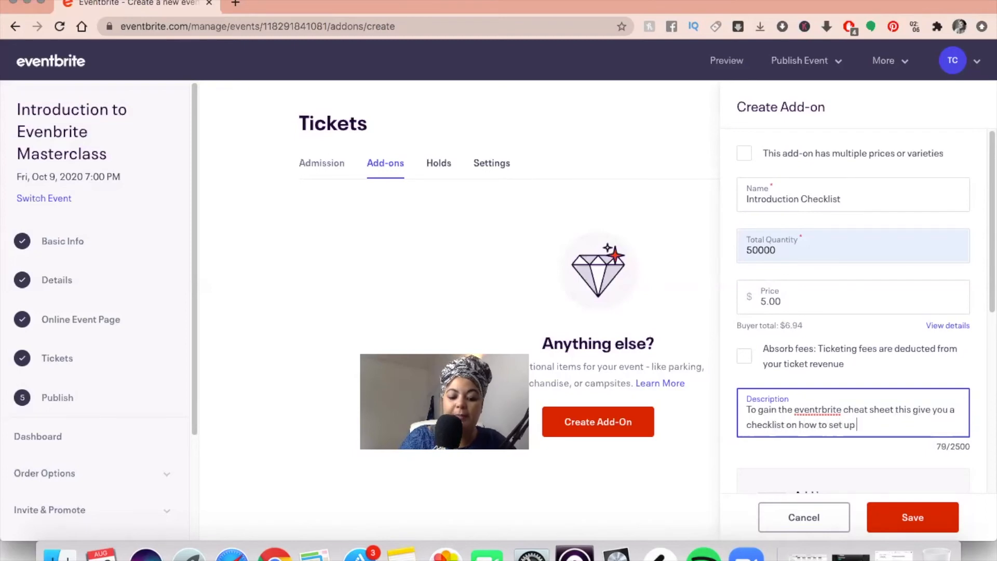
type("an event.")
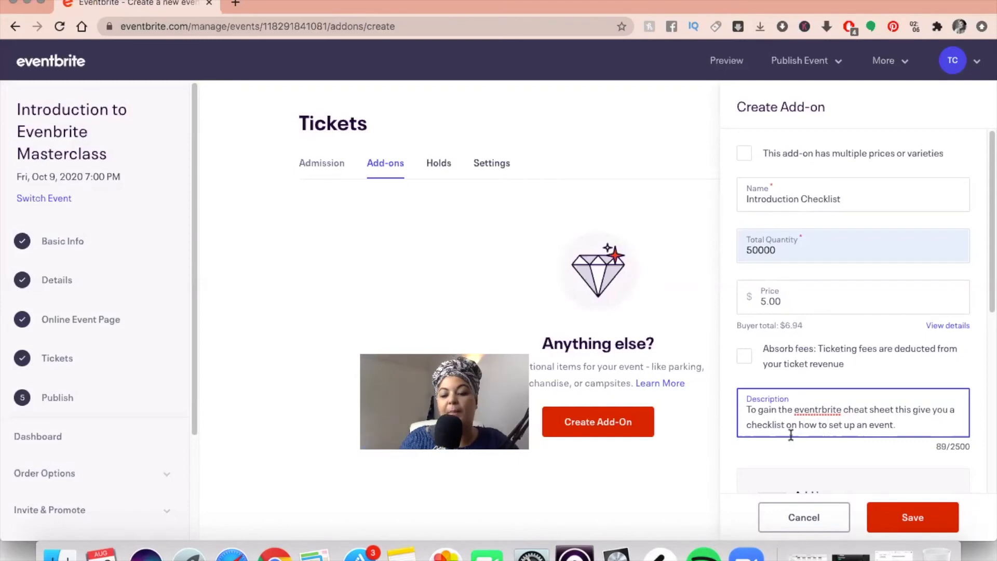
scroll(817, 406, "down", 5)
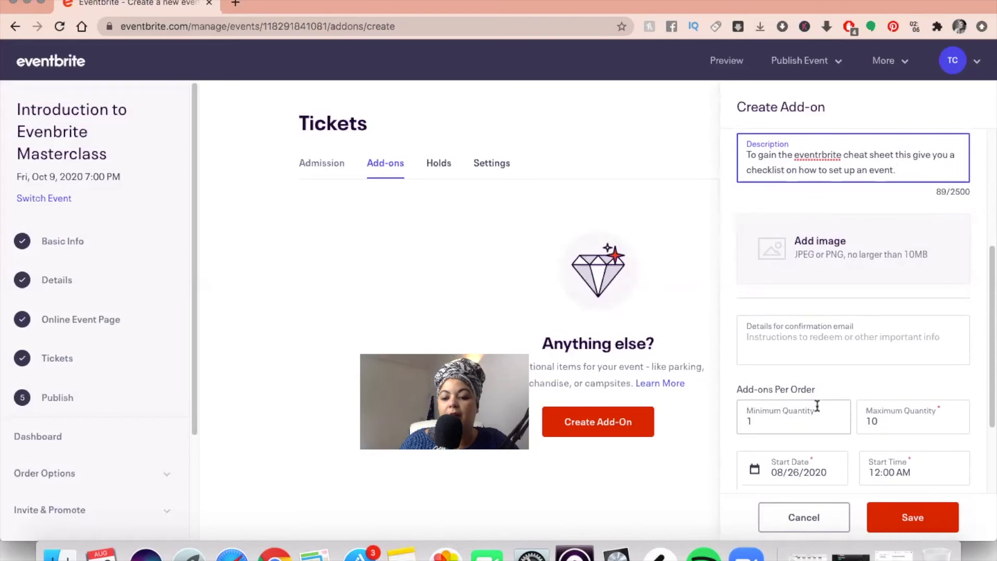
Restrict the Introduction Checklist add-on's sales channel to Online only and save it.
scroll(817, 406, "down", 3)
scroll(817, 406, "up", 2)
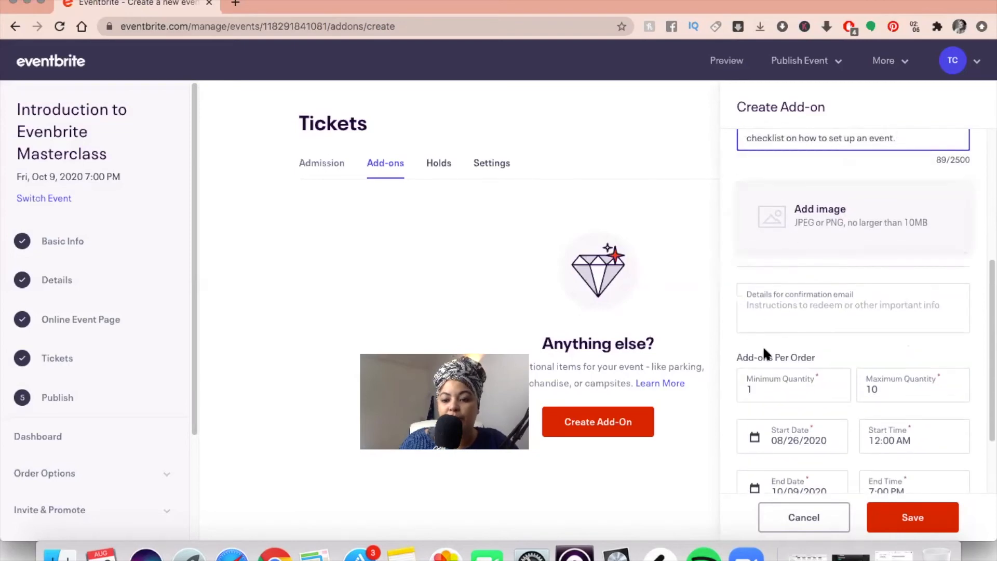
left_click(737, 307)
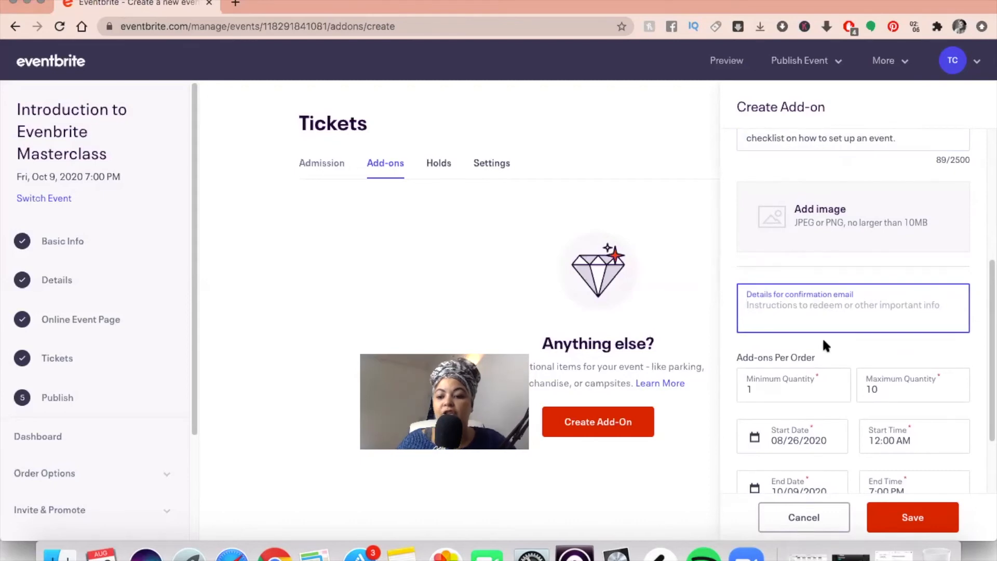
scroll(827, 342, "down", 3)
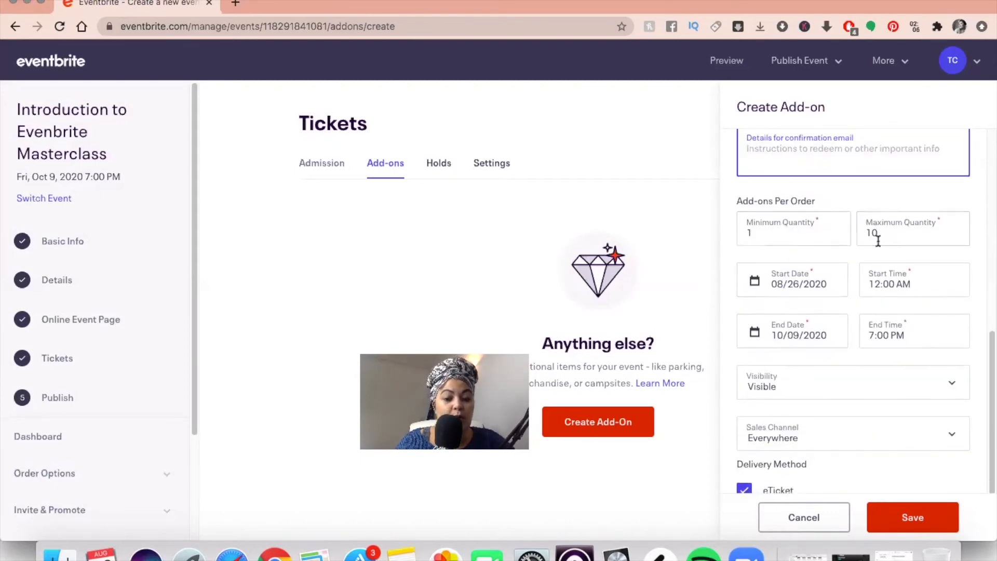
scroll(816, 411, "down", 1)
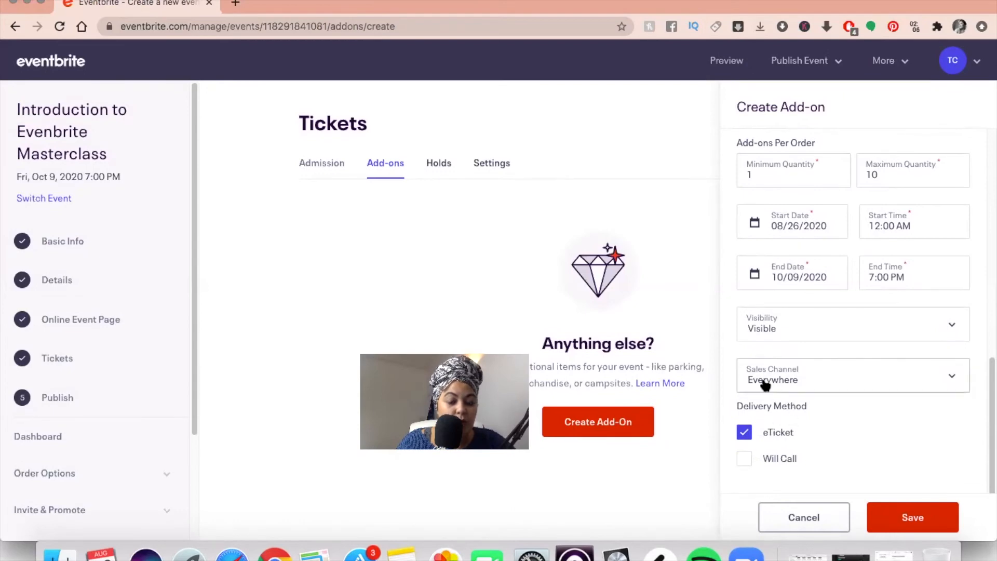
left_click(771, 389)
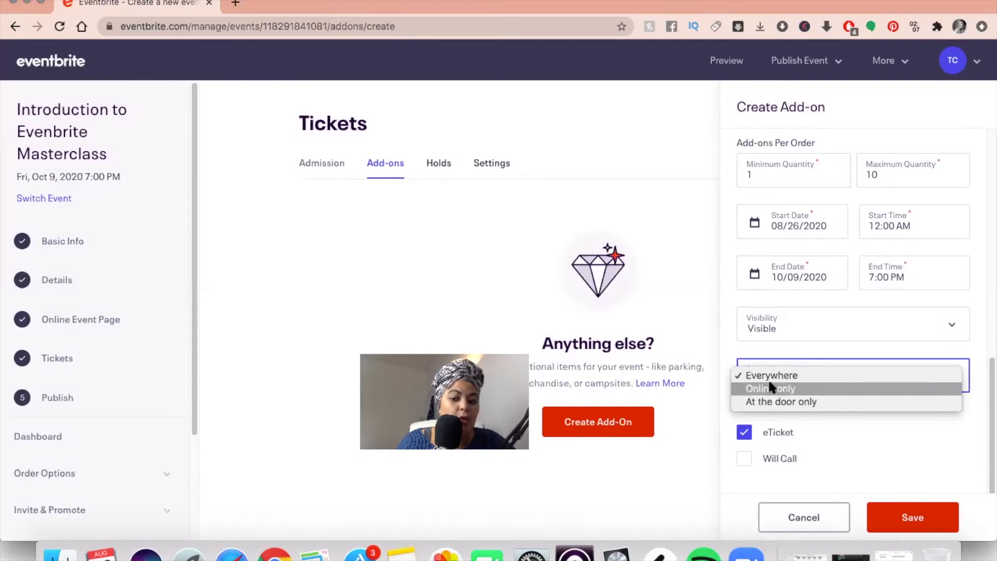
left_click(769, 389)
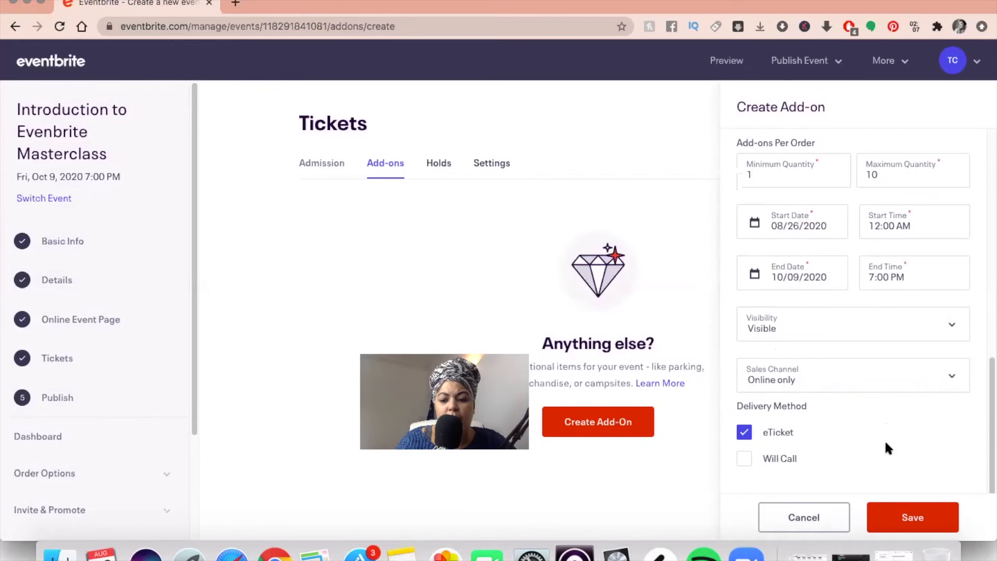
left_click(910, 520)
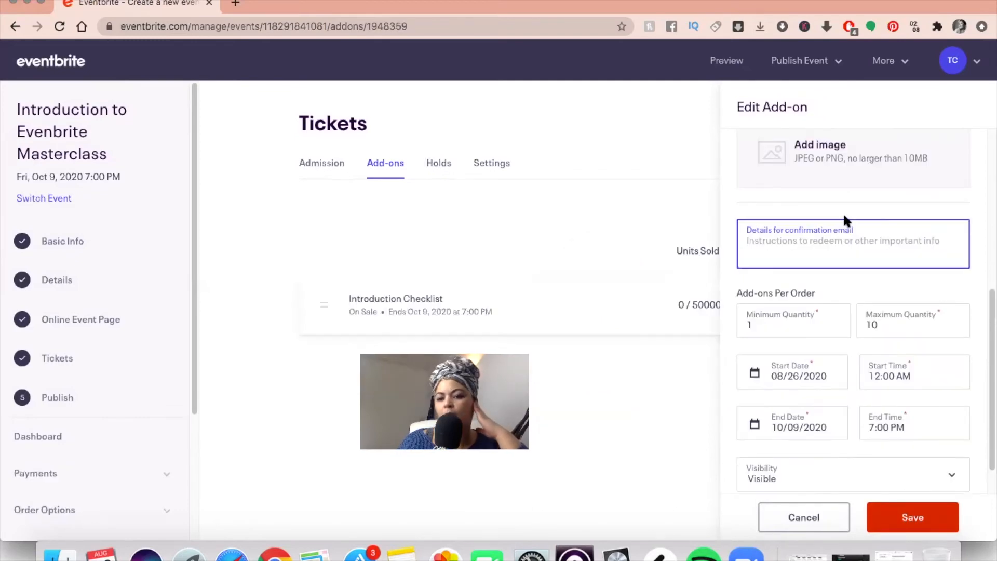
Load the ConvertKit website in a new browser tab.
scroll(844, 220, "up", 2)
scroll(844, 221, "up", 4)
scroll(844, 220, "down", 5)
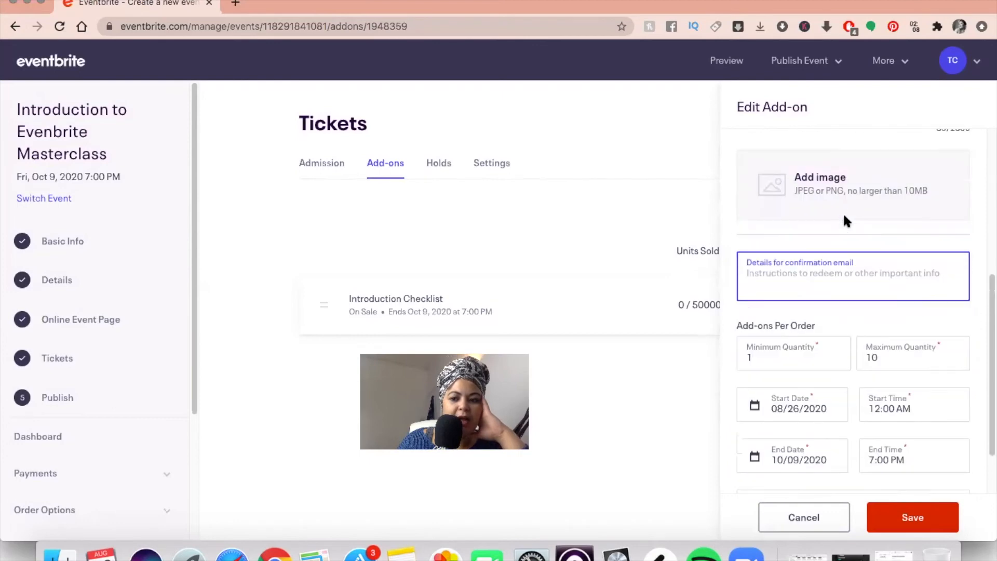
scroll(844, 215, "down", 1)
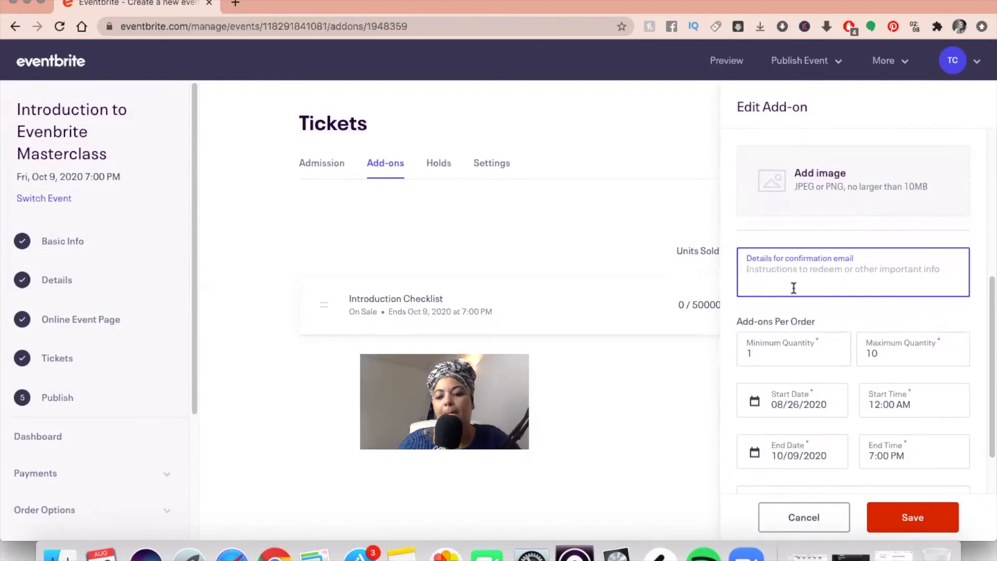
left_click(234, 4)
type("convert")
key("Return")
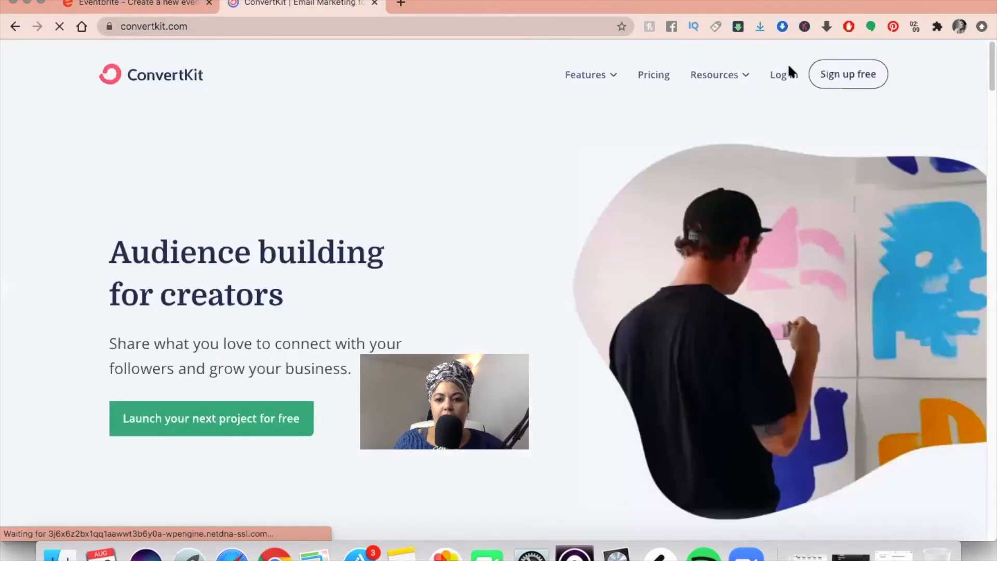
Open the Kiff Media UK ck.page landing page and copy its address for Eventbrite.
left_click(442, 33)
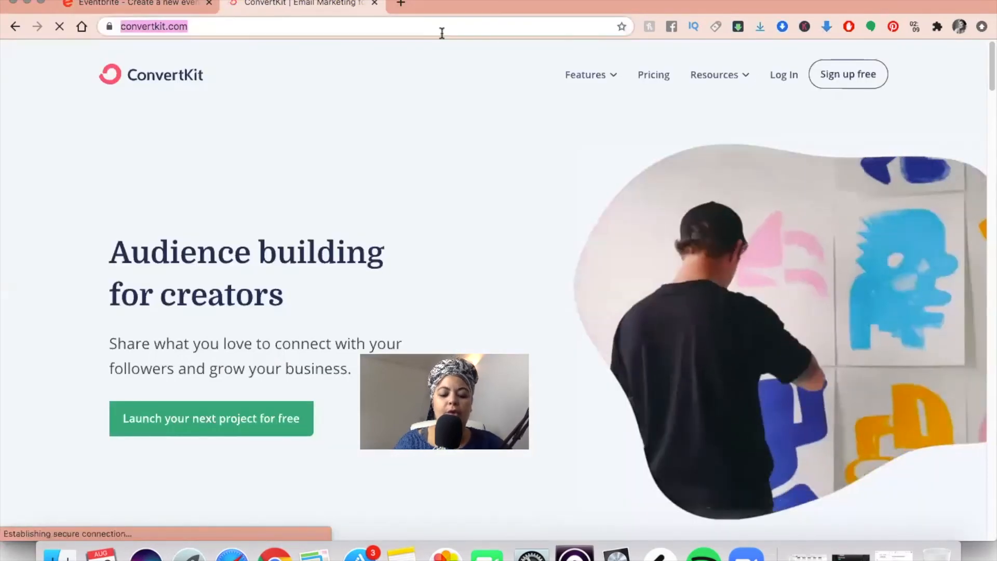
type("bei")
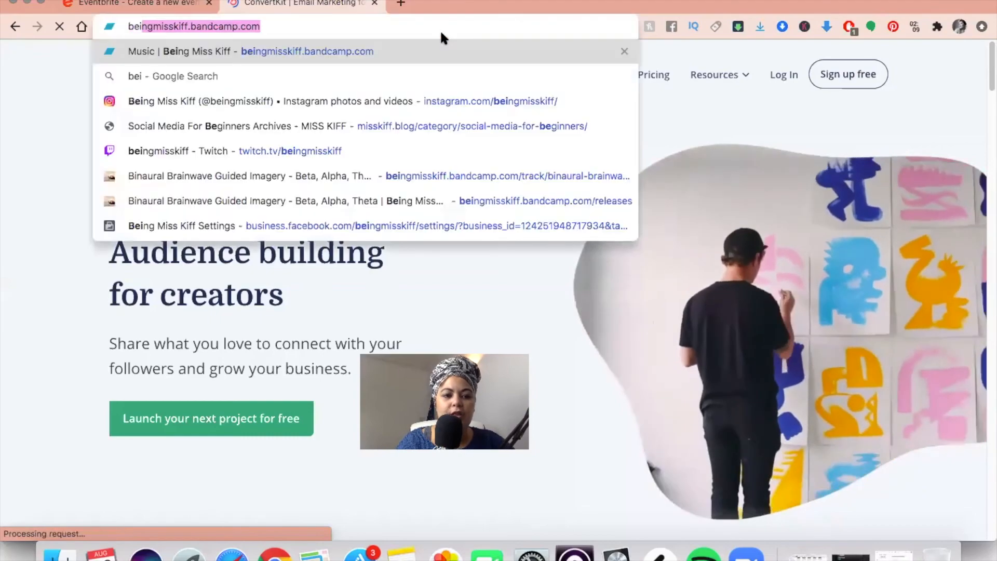
scroll(343, 285, "down", 10)
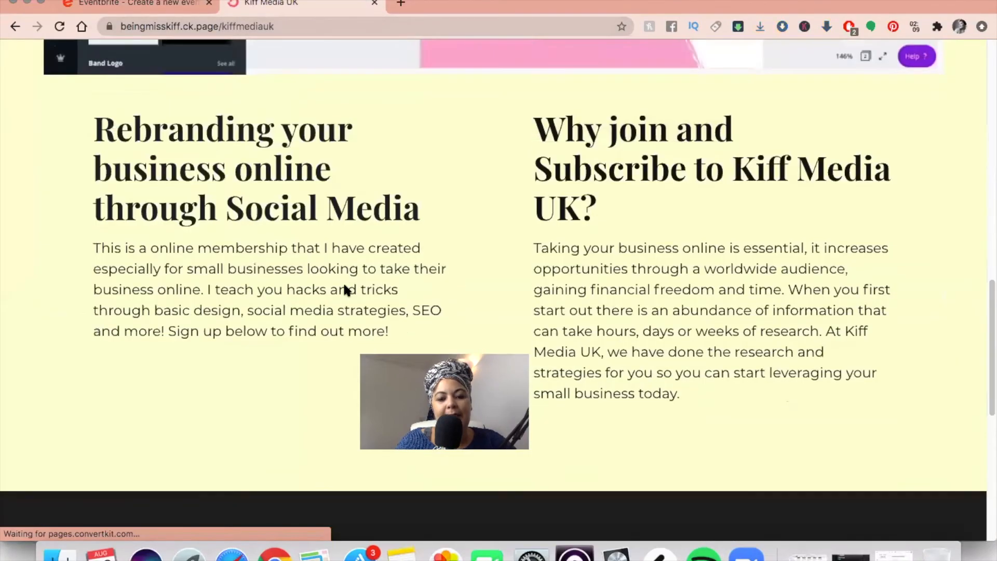
scroll(344, 289, "down", 8)
scroll(345, 289, "up", 12)
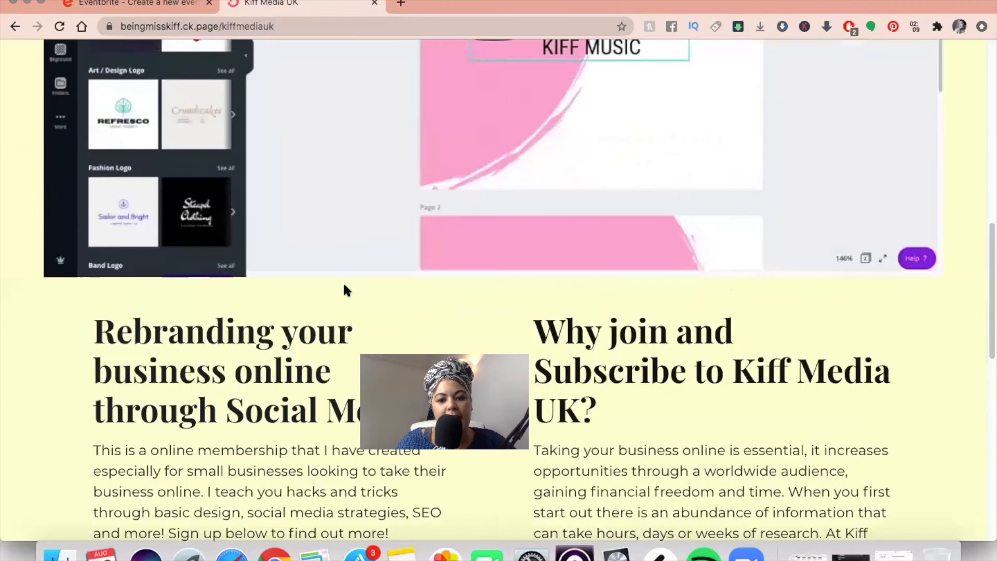
scroll(344, 289, "up", 12)
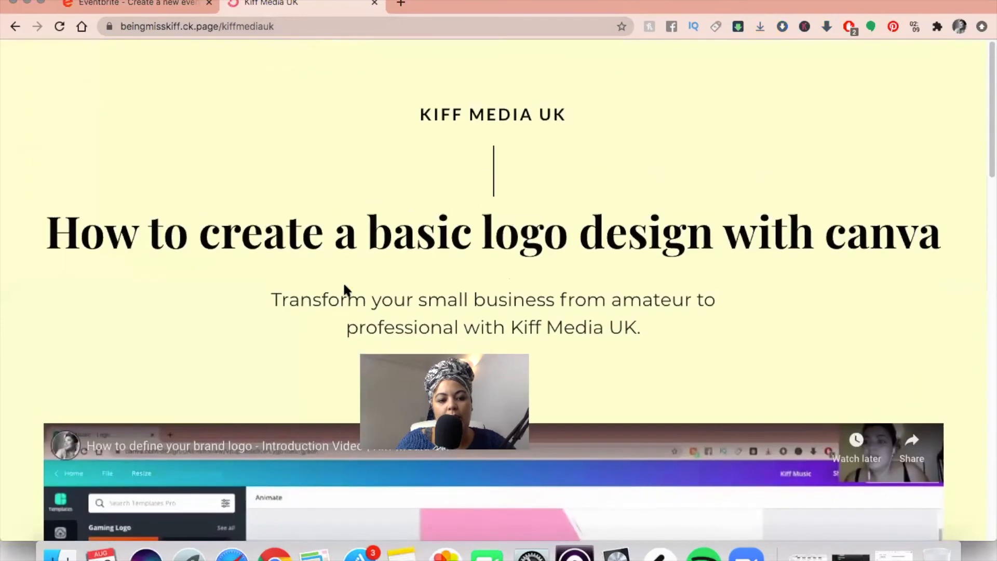
left_click(316, 28)
key("super+c")
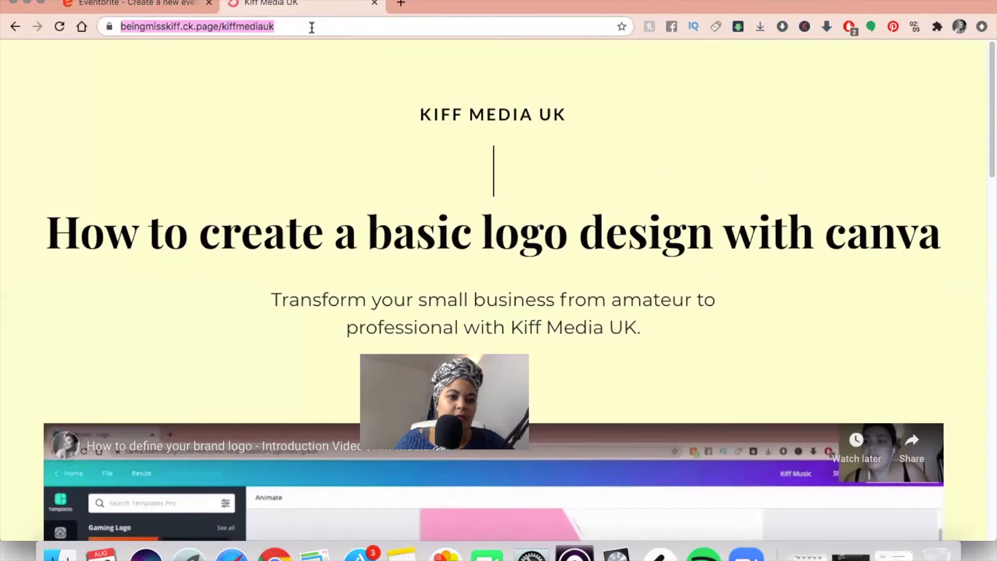
left_click(179, 3)
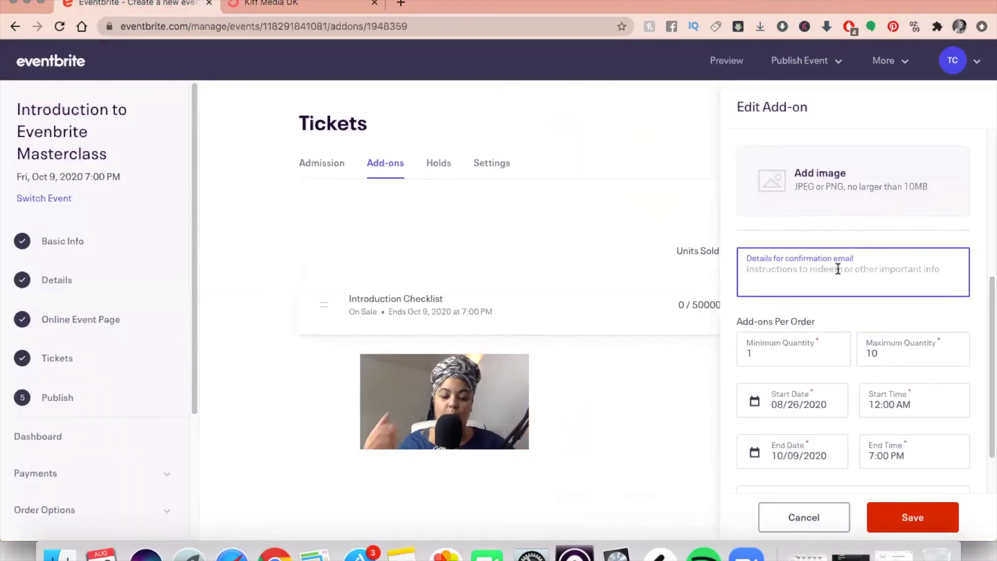
Paste the landing page link into the confirmation email with 'to download pdf please click the link', and save.
key("super+v")
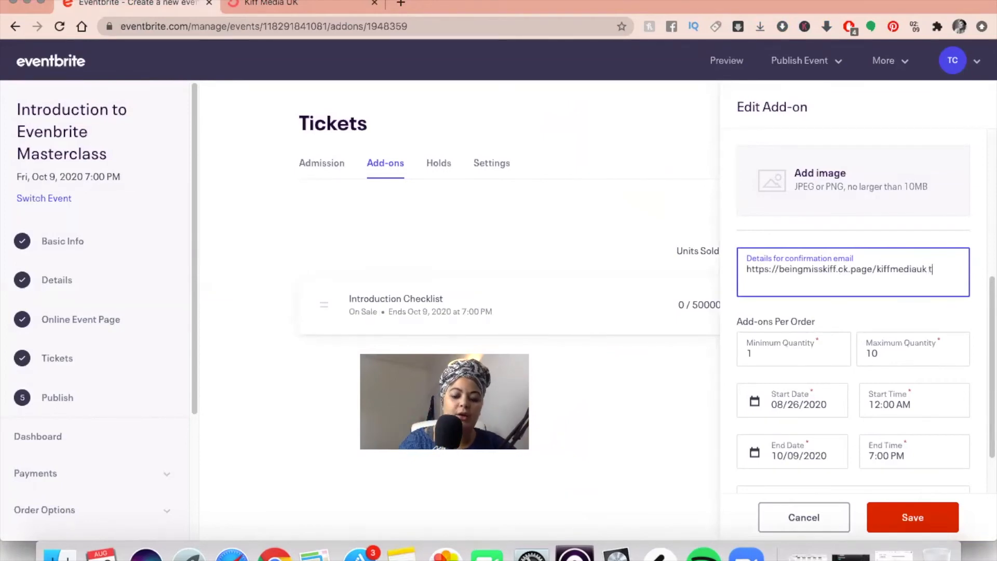
type("to down")
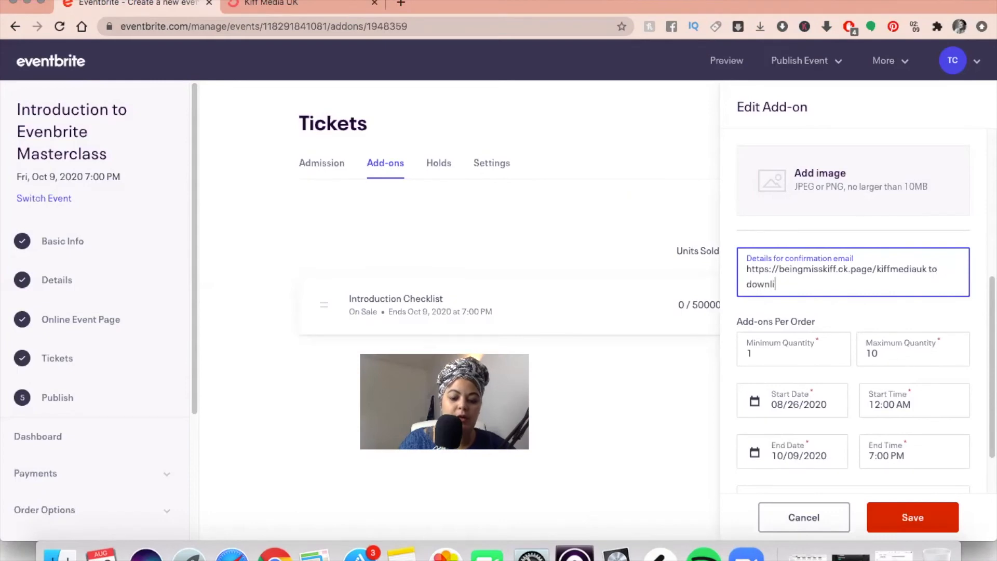
type("li")
key("BackSpace")
type("oad pdf please click the link/")
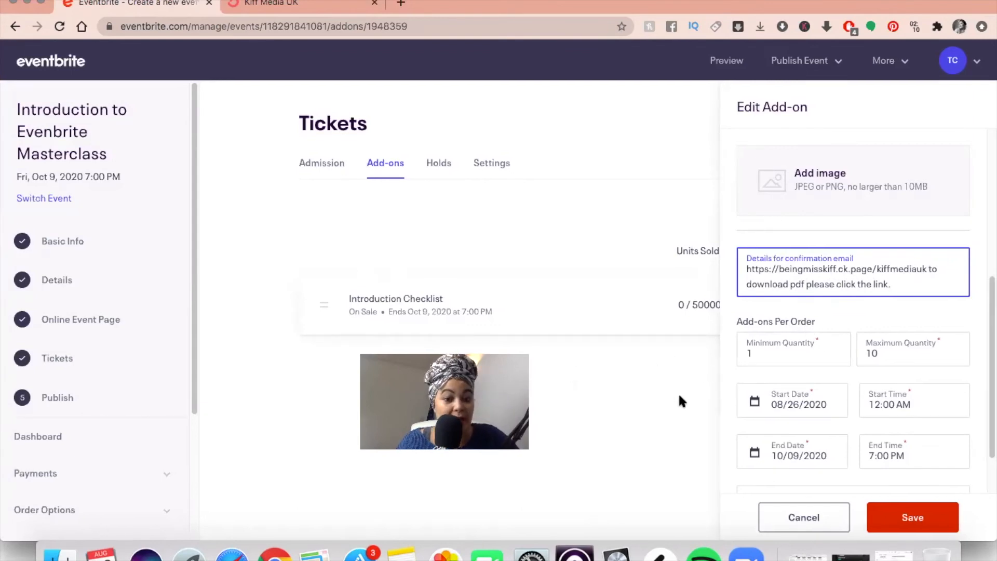
left_click(886, 517)
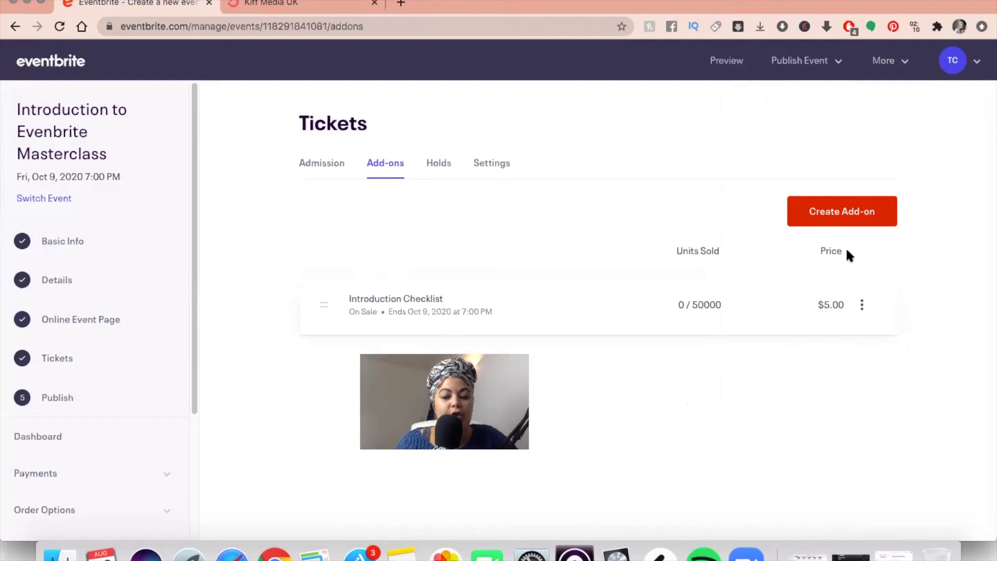
Preview the event's public page, scroll through its description, and begin registration.
scroll(568, 311, "down", 1)
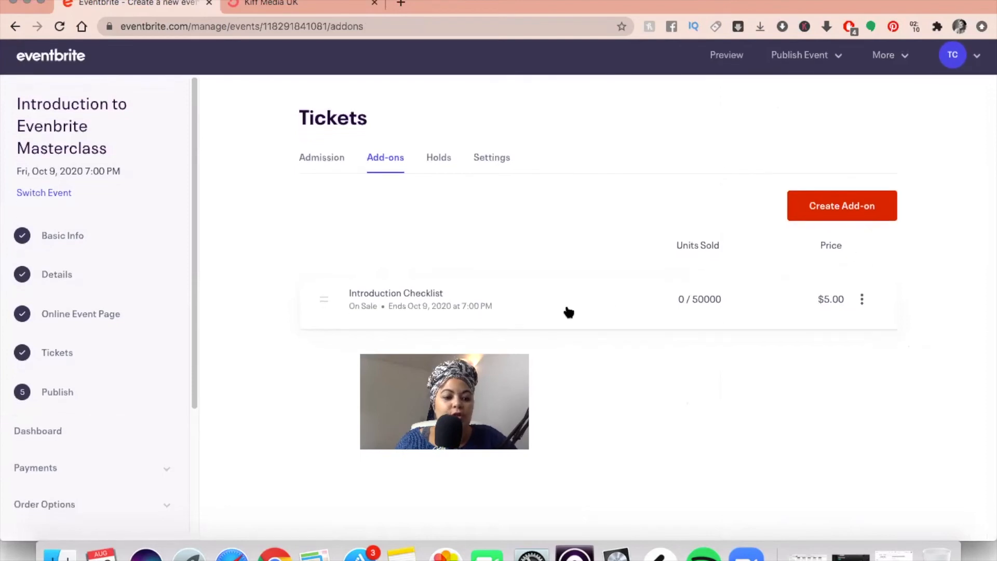
scroll(566, 310, "up", 1)
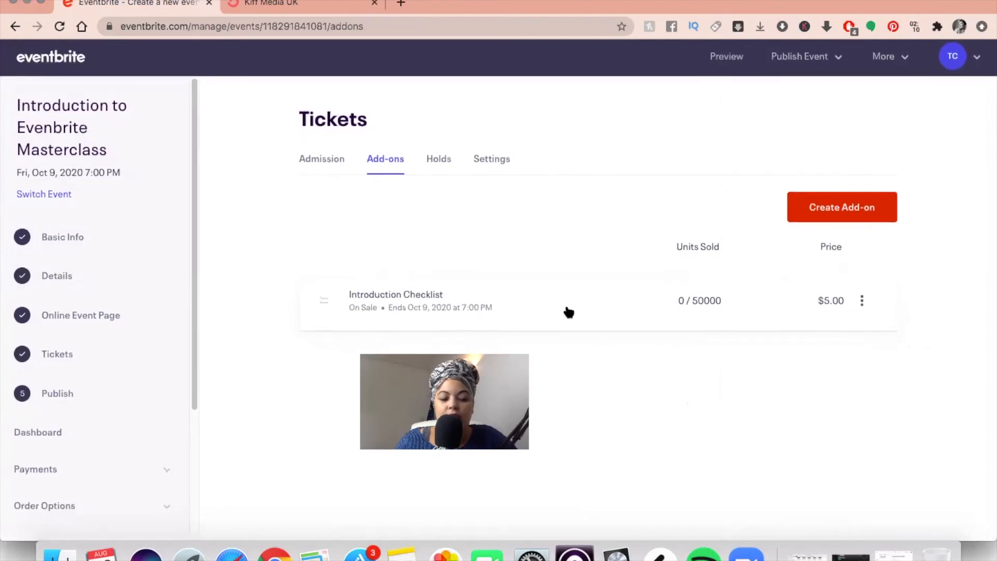
left_click(732, 63)
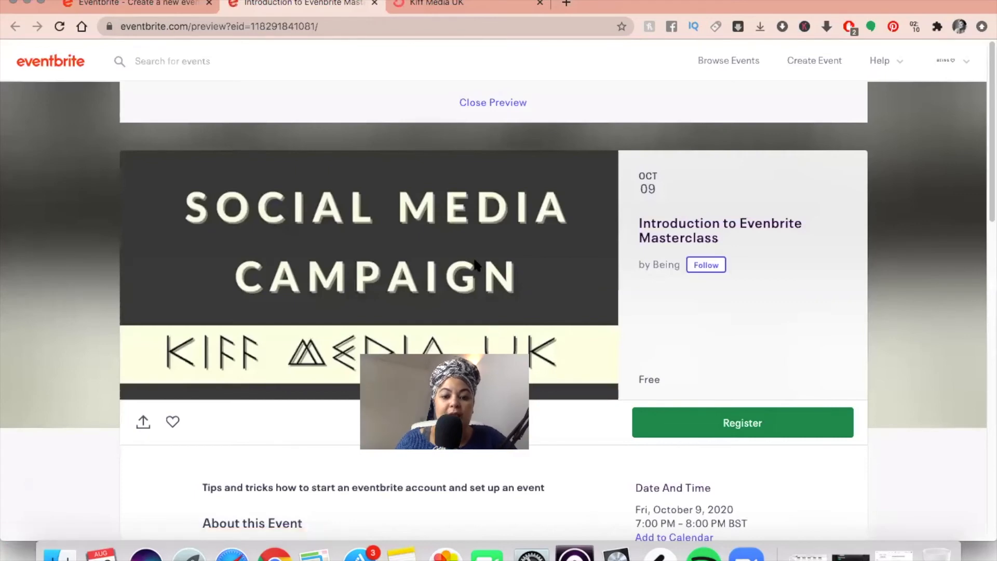
scroll(474, 263, "down", 5)
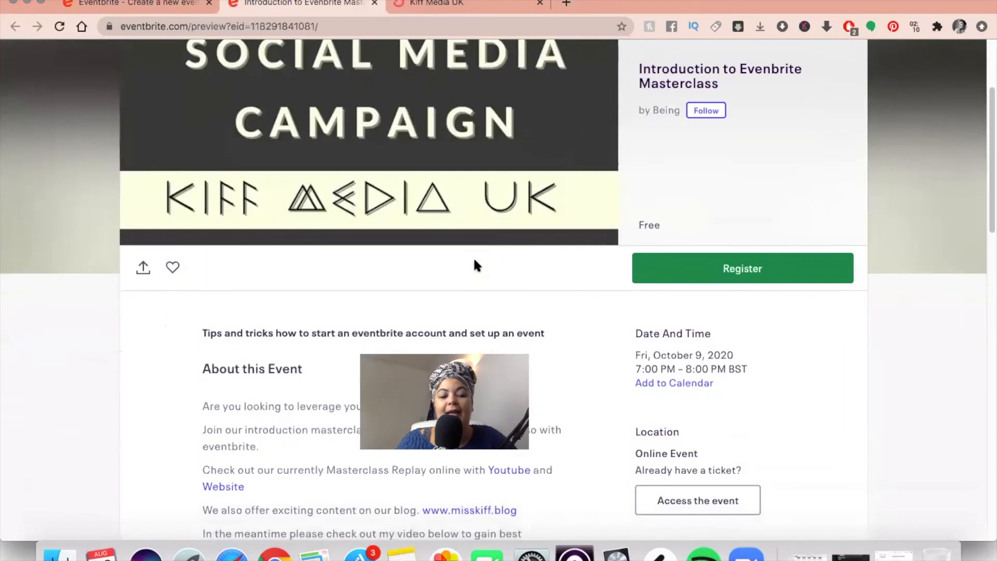
scroll(391, 291, "down", 5)
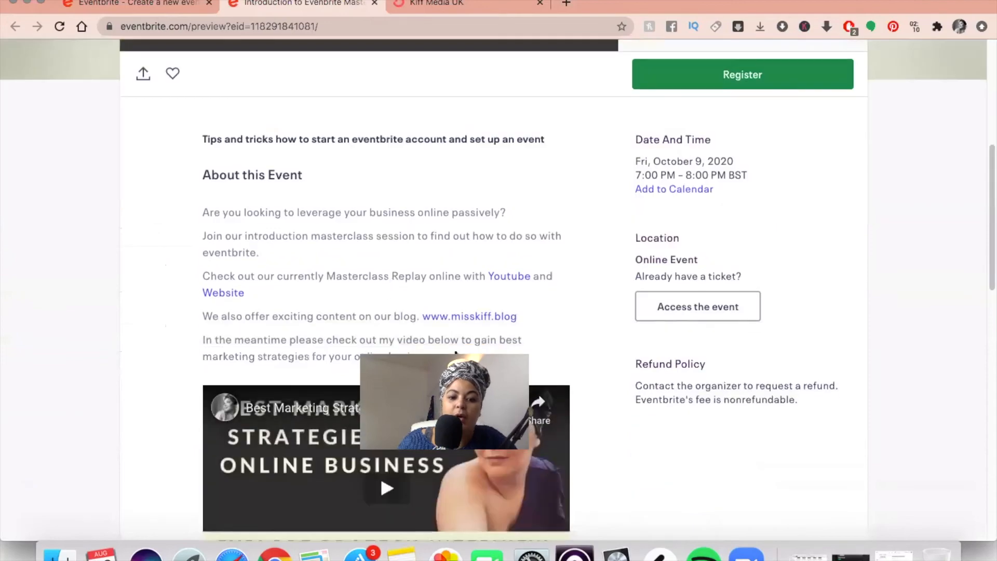
scroll(396, 274, "down", 10)
scroll(396, 279, "down", 2)
scroll(396, 279, "up", 15)
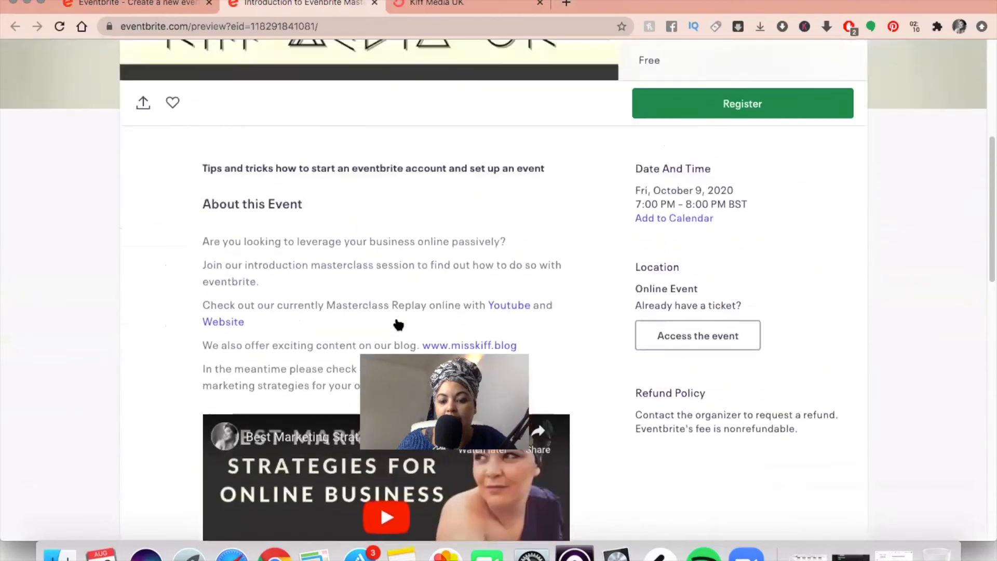
scroll(397, 325, "up", 7)
left_click(705, 379)
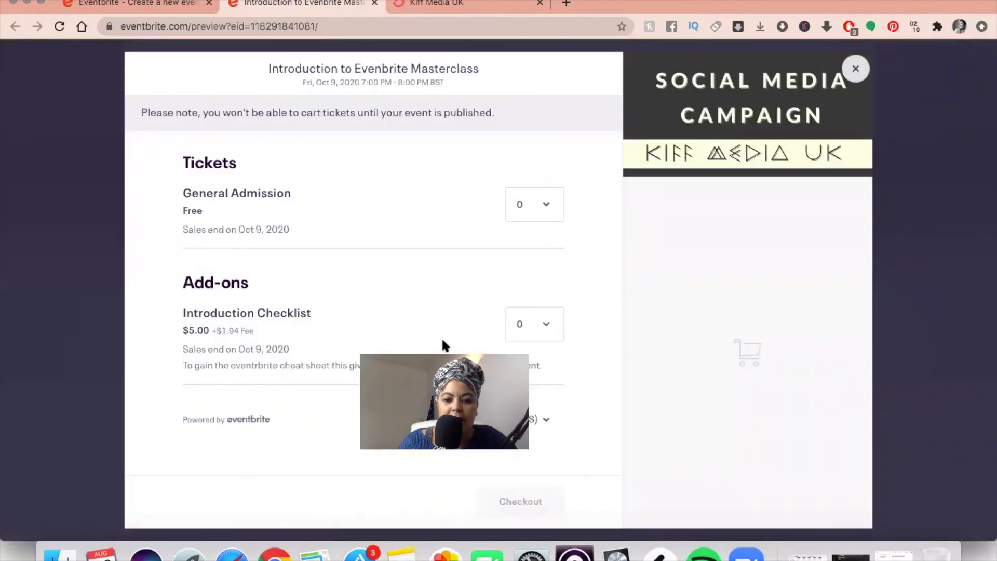
Pick 1 free General Admission ticket and 5 Introduction Checklist add-ons ($34.70), then close checkout.
left_click(545, 329)
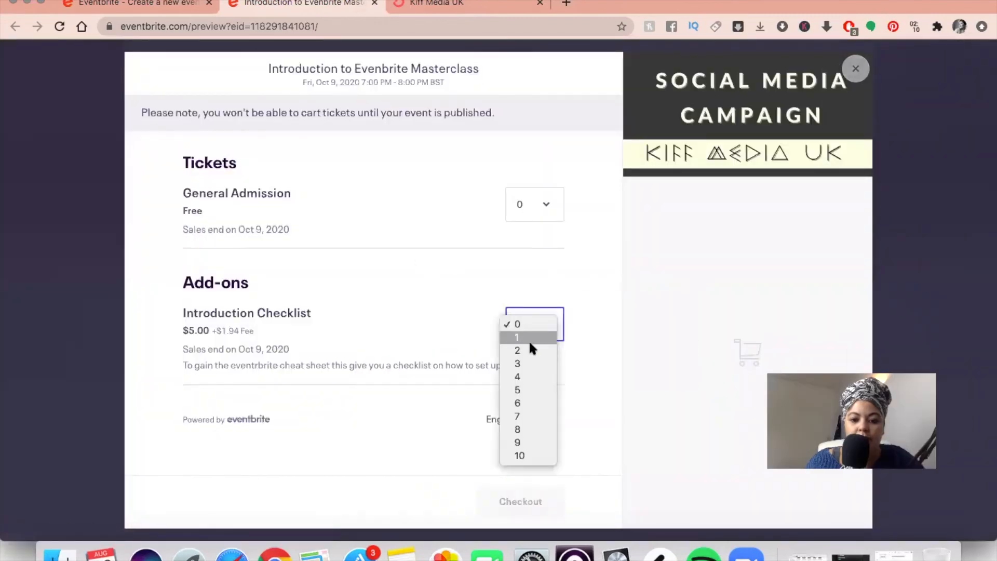
left_click(530, 350)
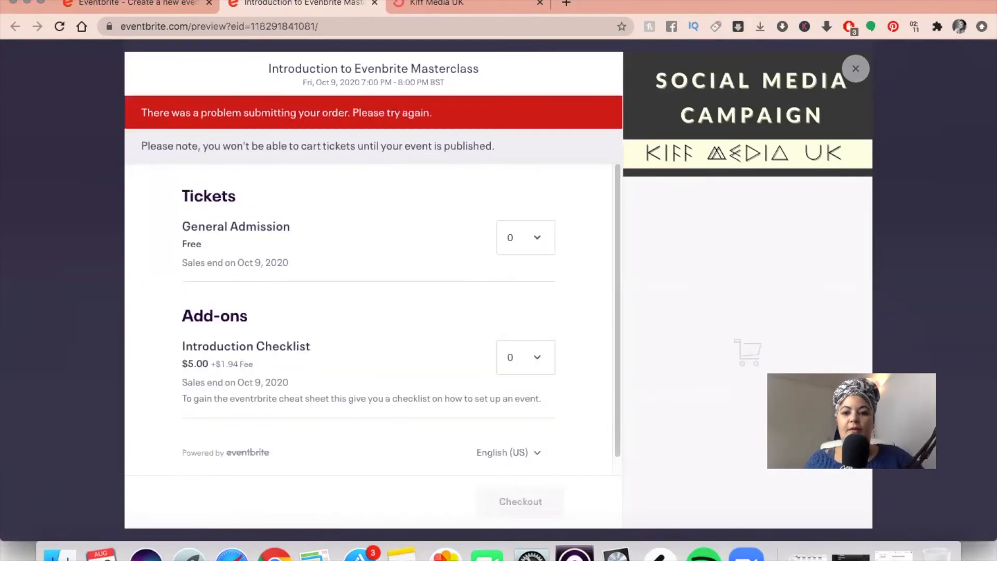
left_click(545, 236)
left_click(520, 250)
left_click(538, 355)
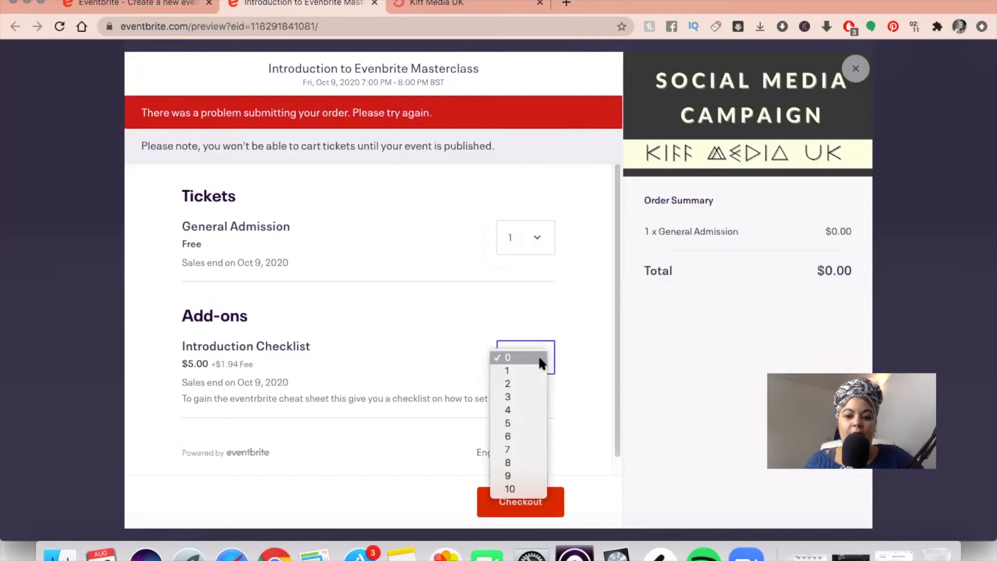
left_click(521, 422)
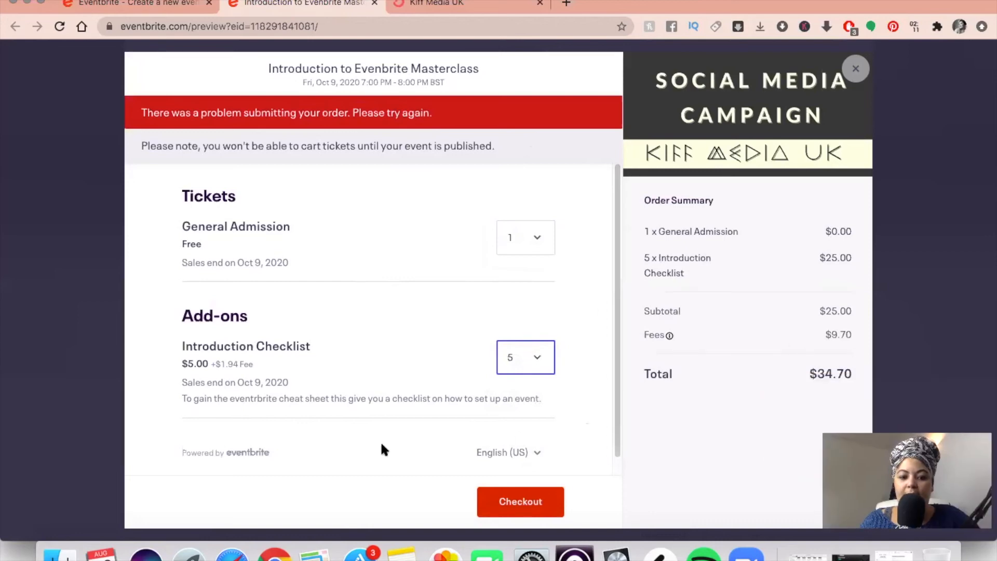
left_click(856, 69)
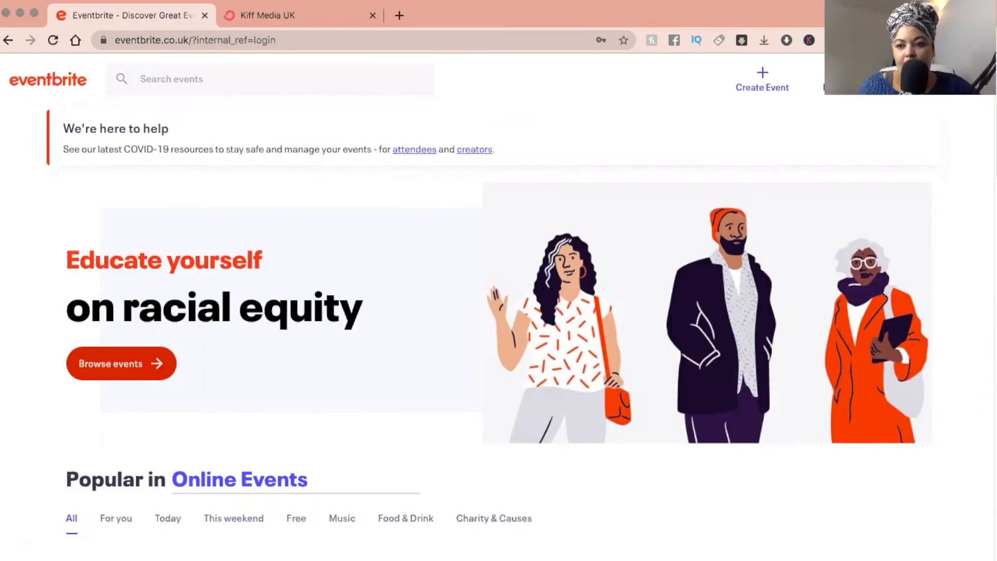
Choose Manage Events from the account menu and open the New Moon Ritual Retreat event.
mouse_move(914, 79)
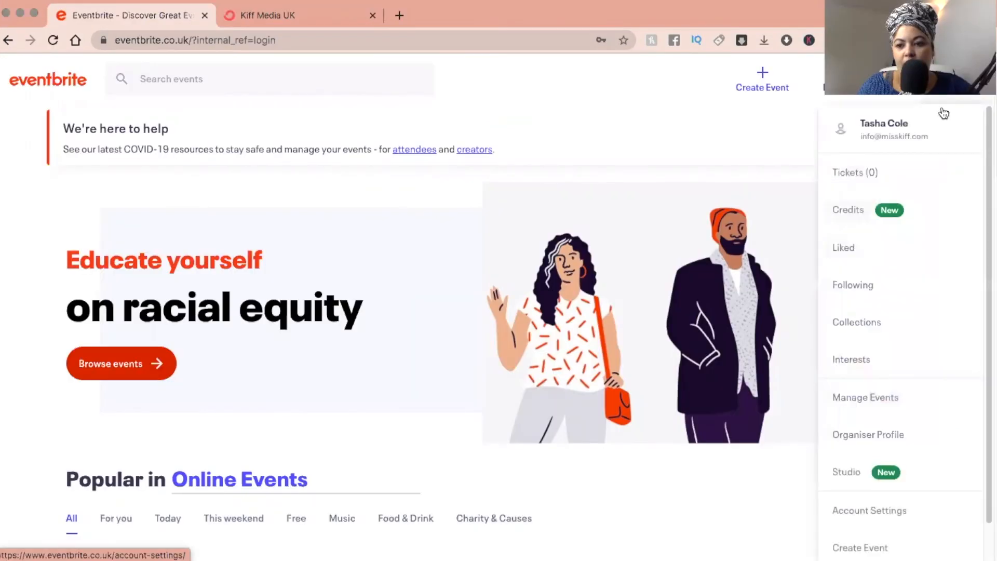
left_click(881, 398)
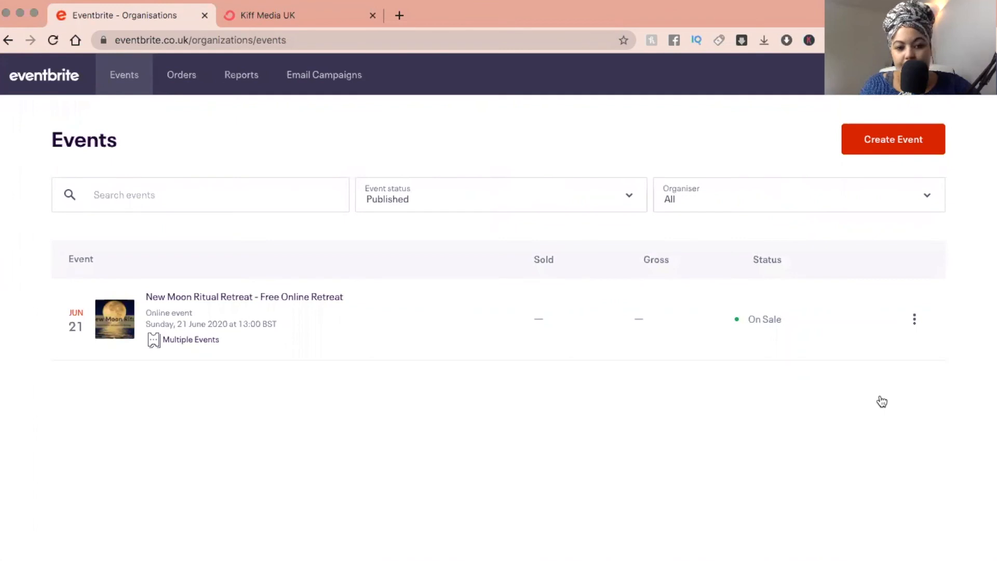
left_click(292, 303)
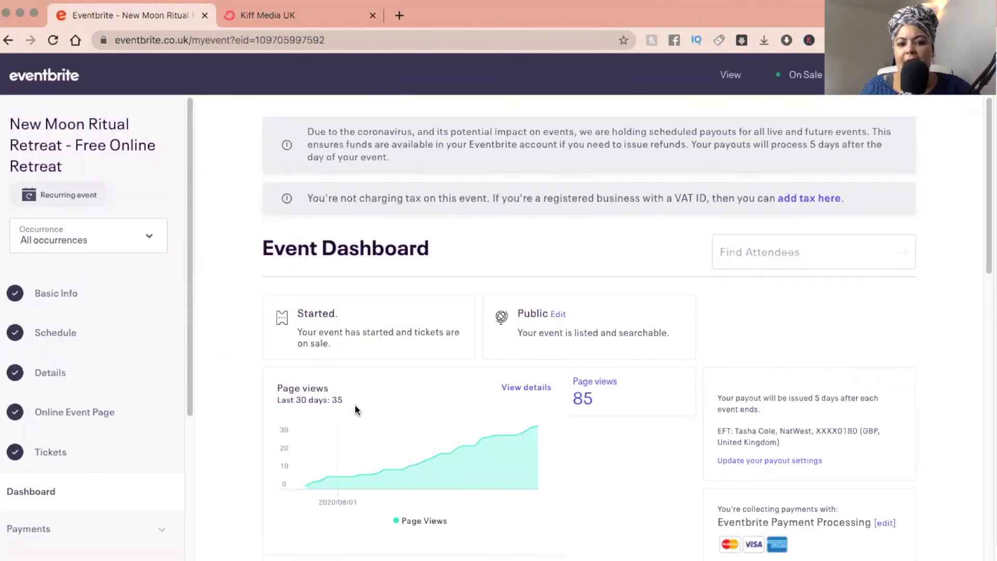
Scroll the Event Dashboard through Event Occurrences, Common Reports and Your Links, then back up slightly.
scroll(354, 404, "down", 3)
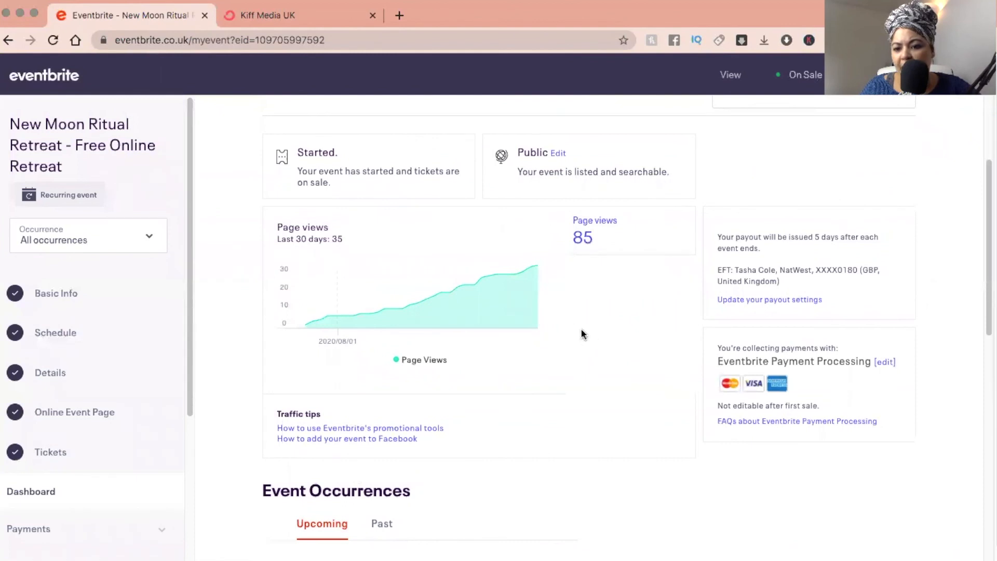
scroll(574, 322, "down", 2)
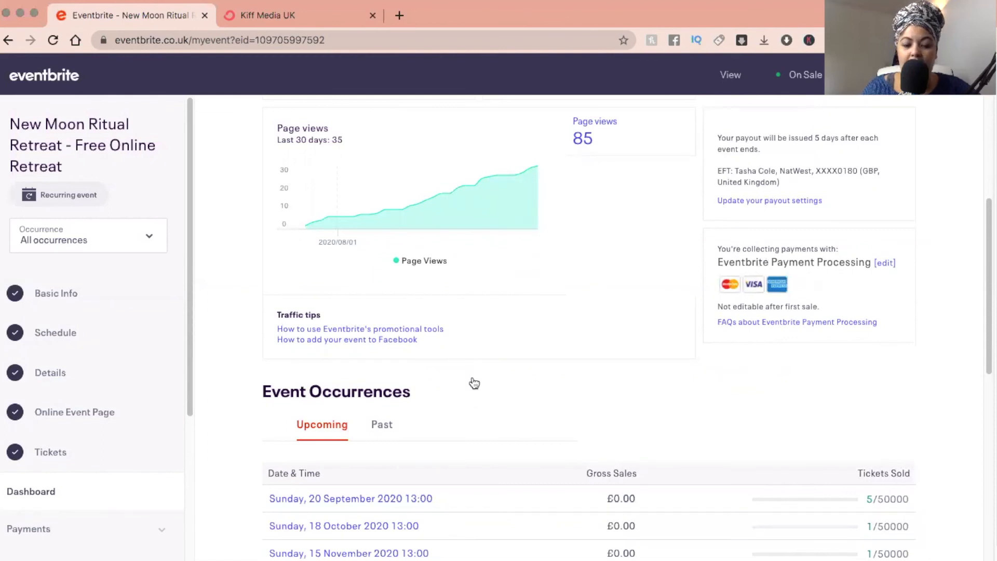
scroll(473, 390, "down", 4)
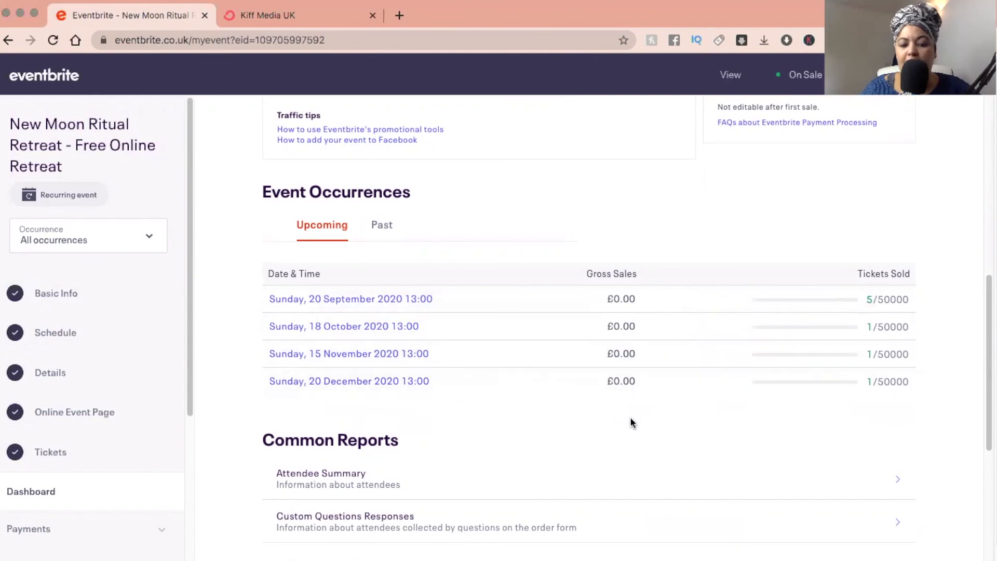
scroll(630, 417, "down", 1)
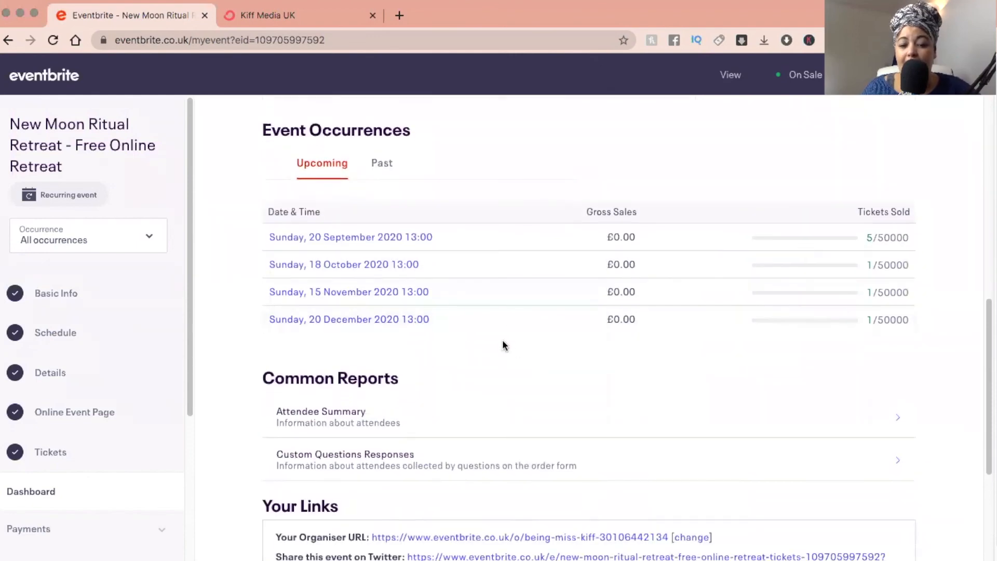
scroll(492, 378, "down", 1)
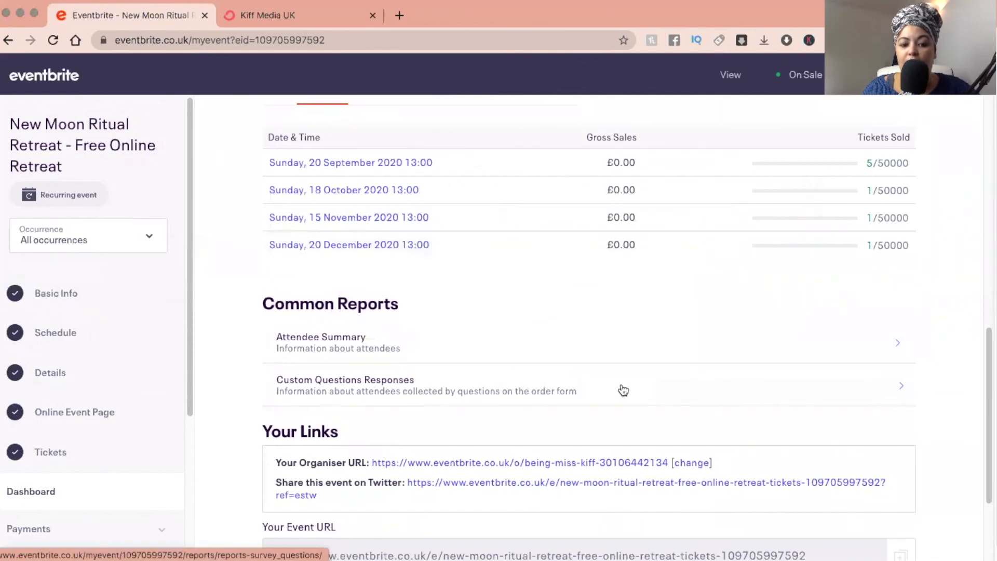
scroll(622, 390, "down", 1)
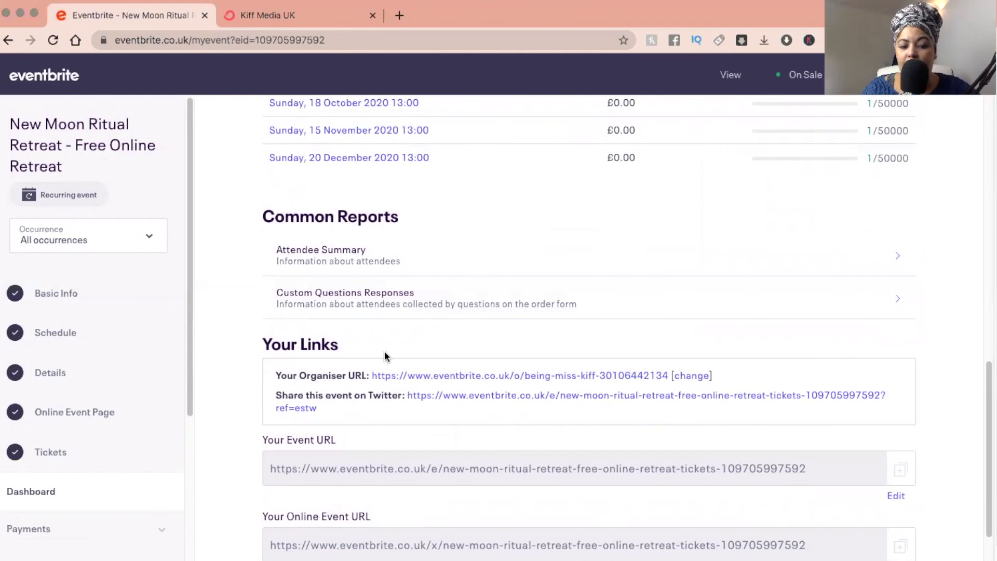
scroll(403, 396, "down", 1)
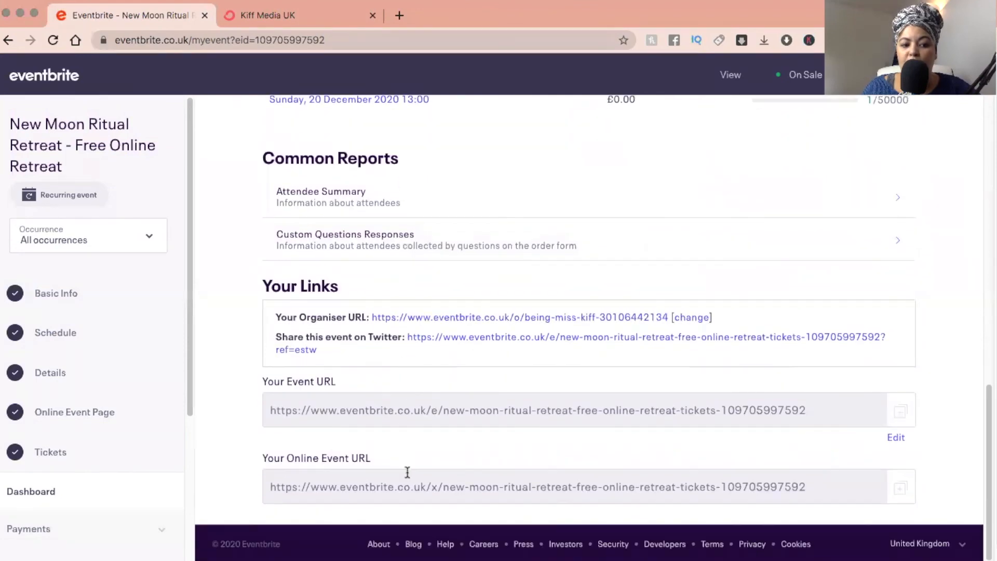
scroll(407, 470, "up", 4)
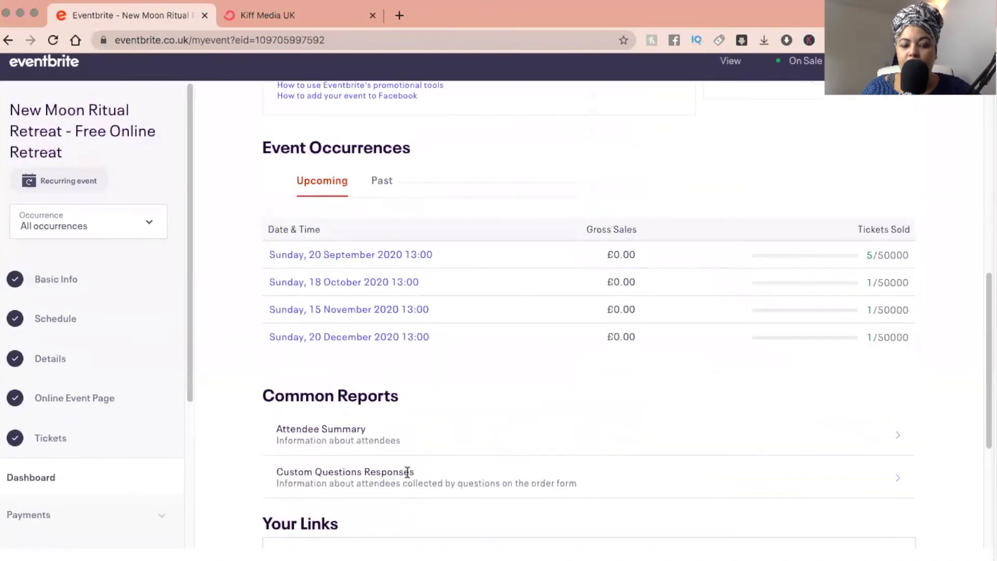
scroll(387, 200, "up", 2)
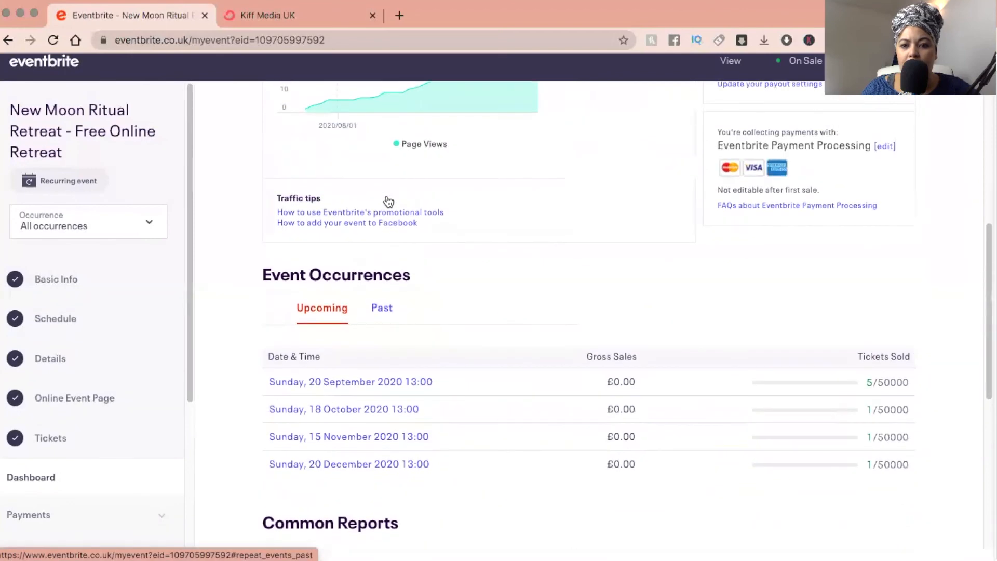
left_click(385, 312)
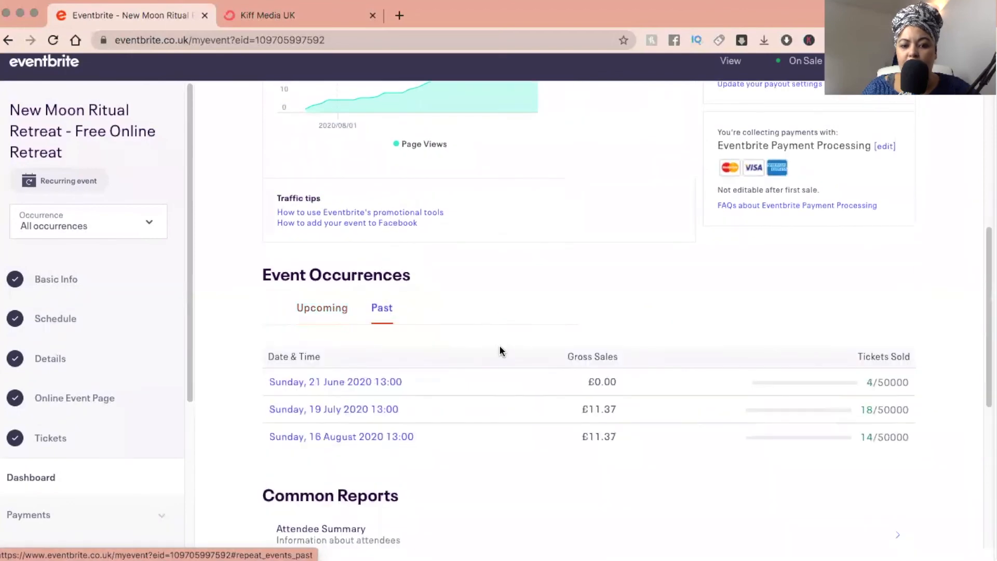
scroll(500, 350, "down", 1)
scroll(500, 348, "down", 1)
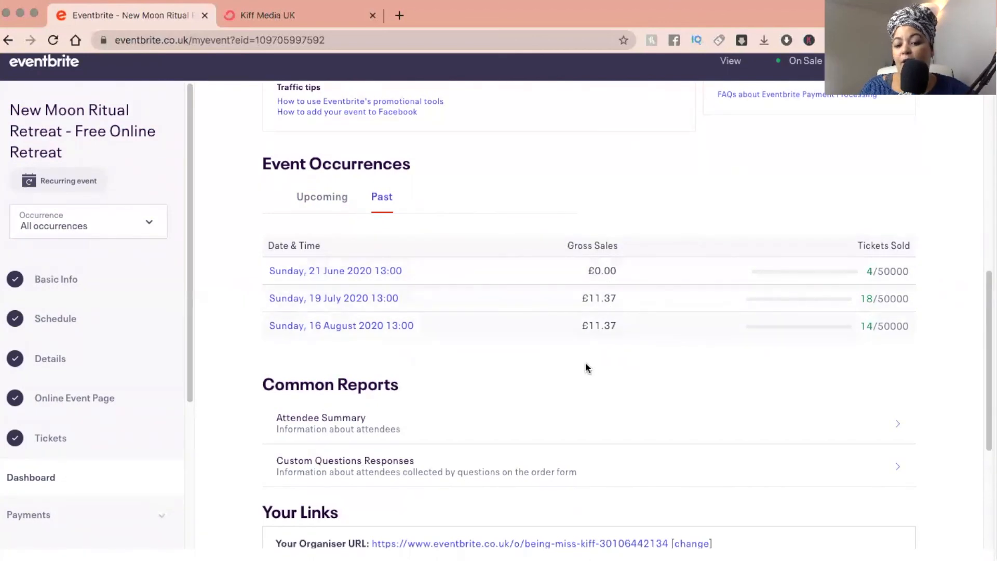
scroll(384, 342, "down", 3)
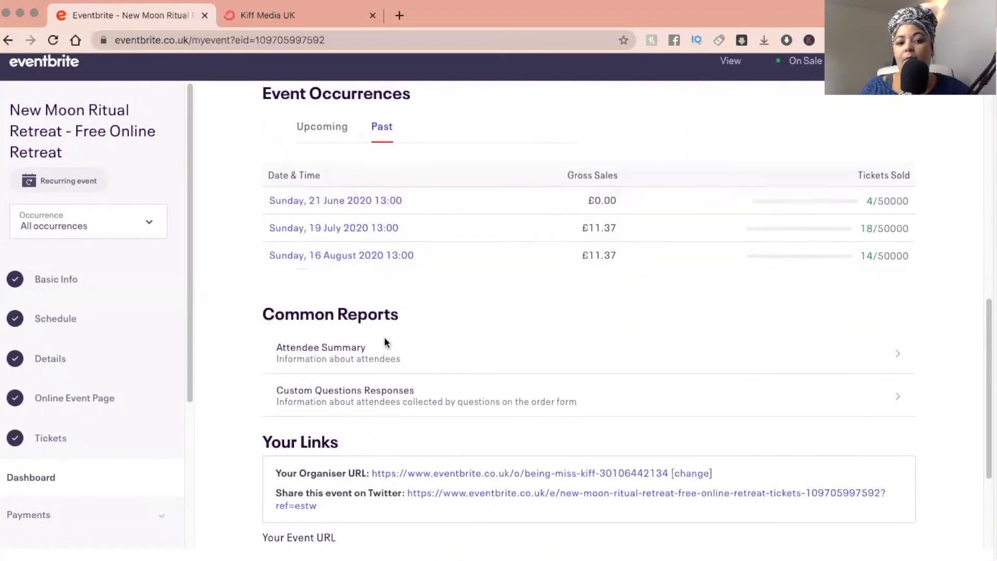
scroll(385, 341, "down", 3)
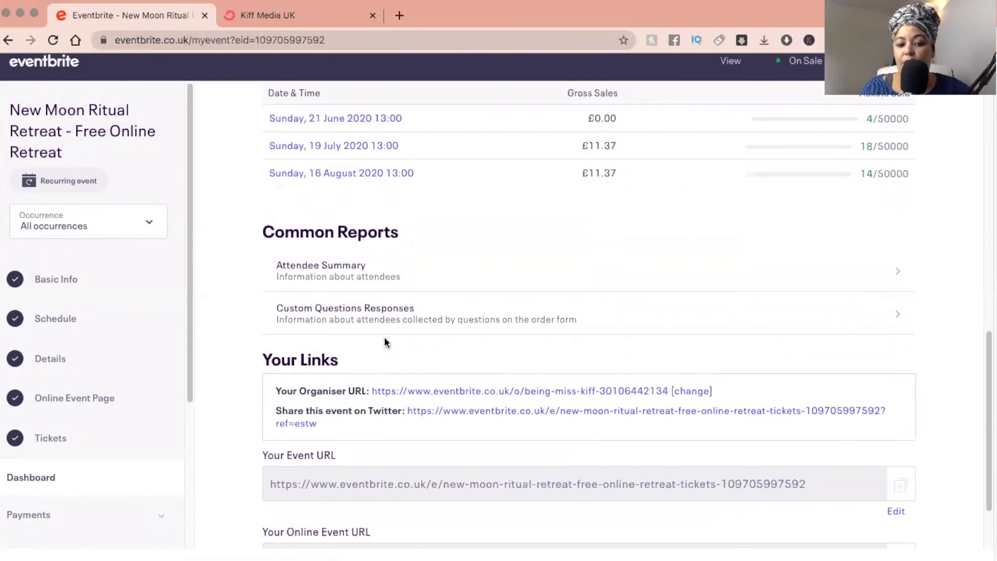
scroll(385, 342, "down", 3)
scroll(385, 342, "up", 5)
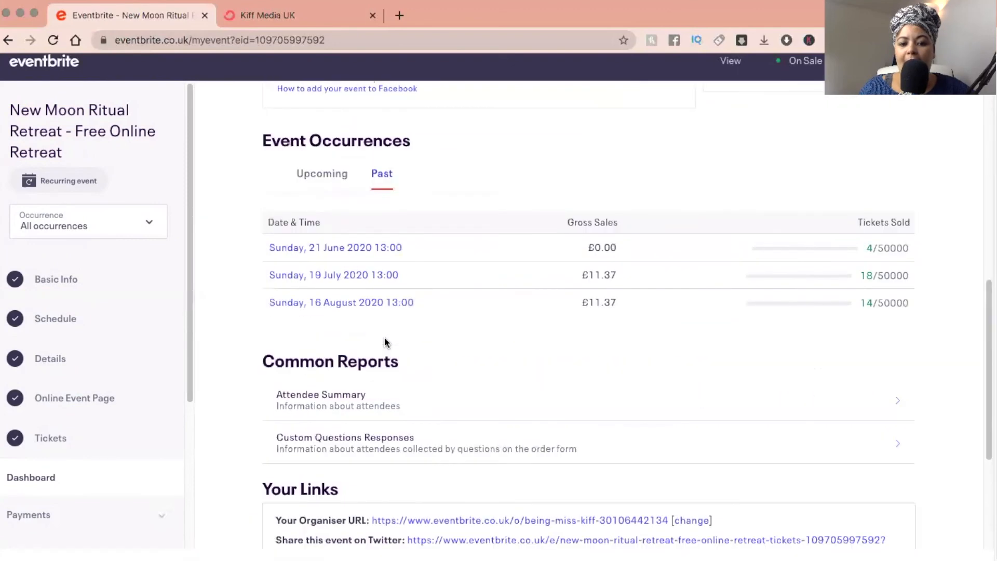
scroll(384, 341, "up", 4)
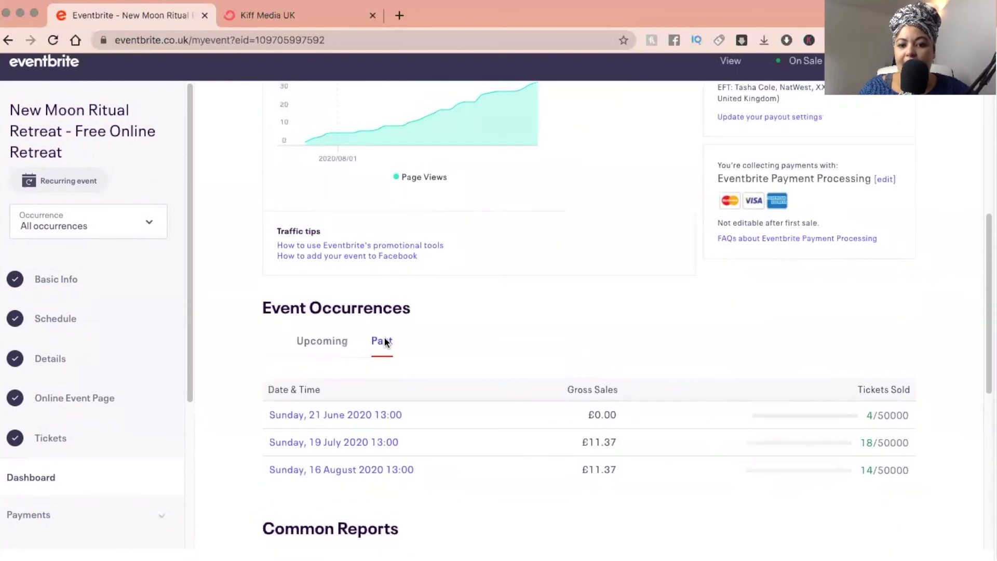
scroll(384, 341, "down", 5)
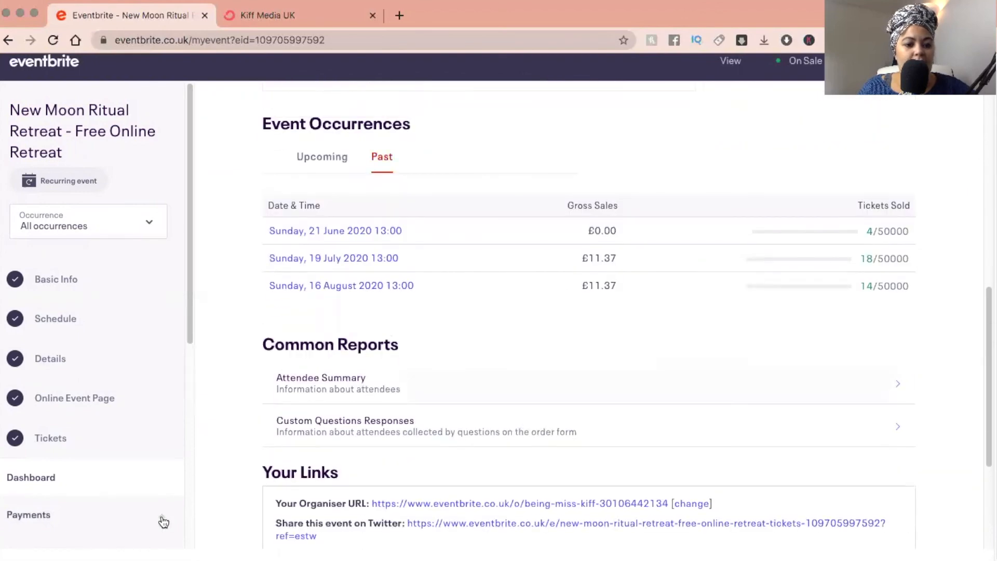
scroll(298, 432, "down", 4)
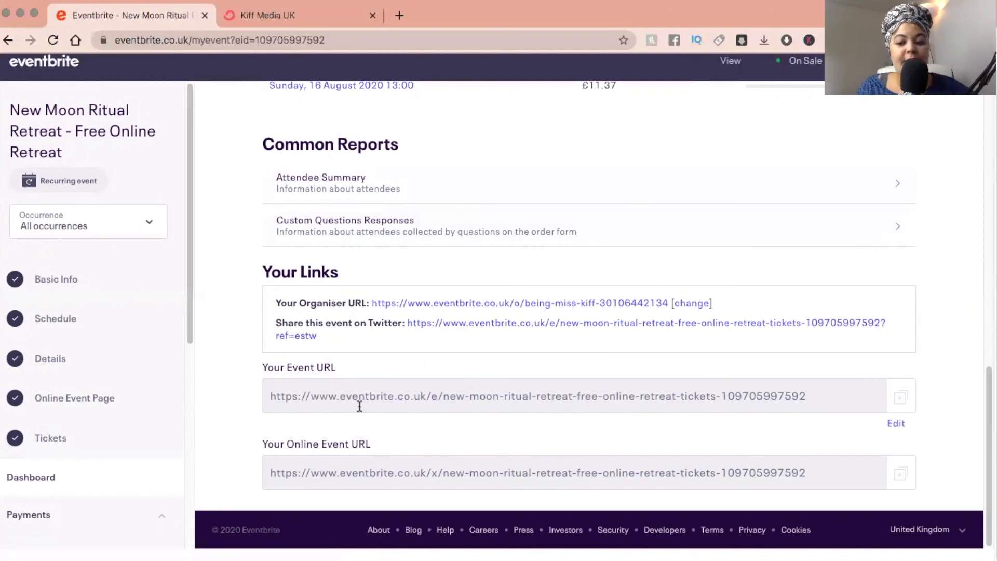
scroll(438, 332, "up", 9)
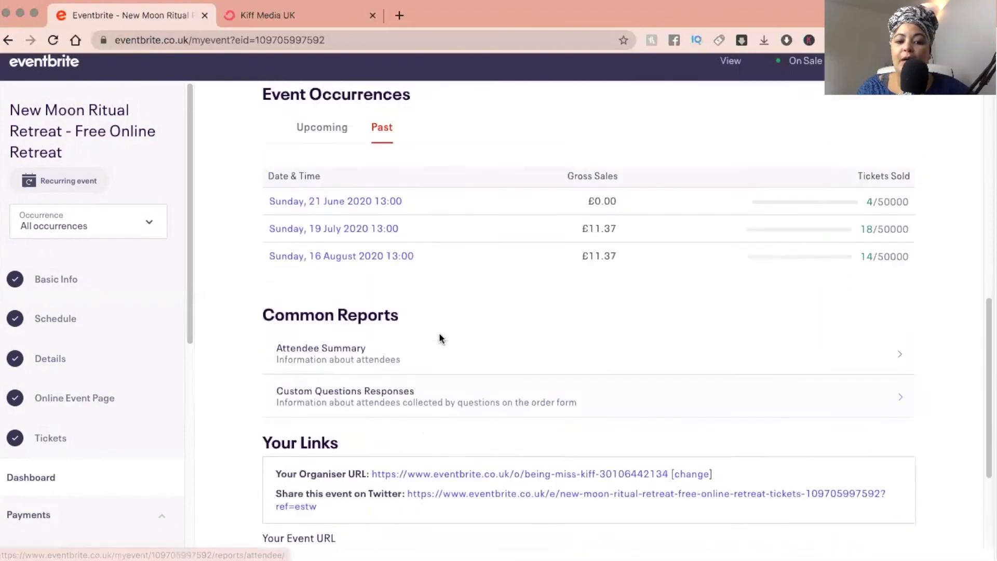
scroll(439, 338, "up", 5)
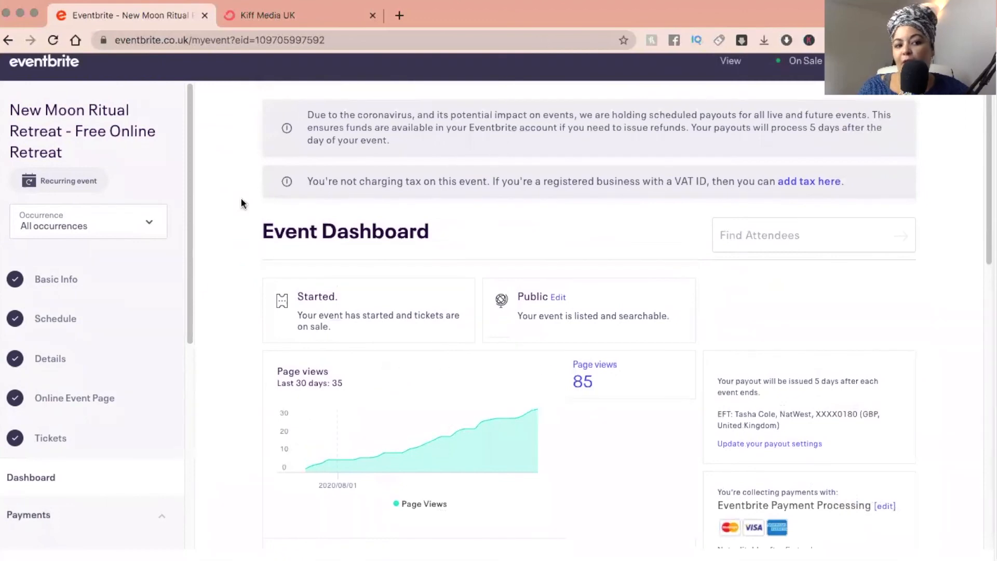
Check the Occurrence dropdown, leaving the dashboard on all occurrences.
left_click(128, 228)
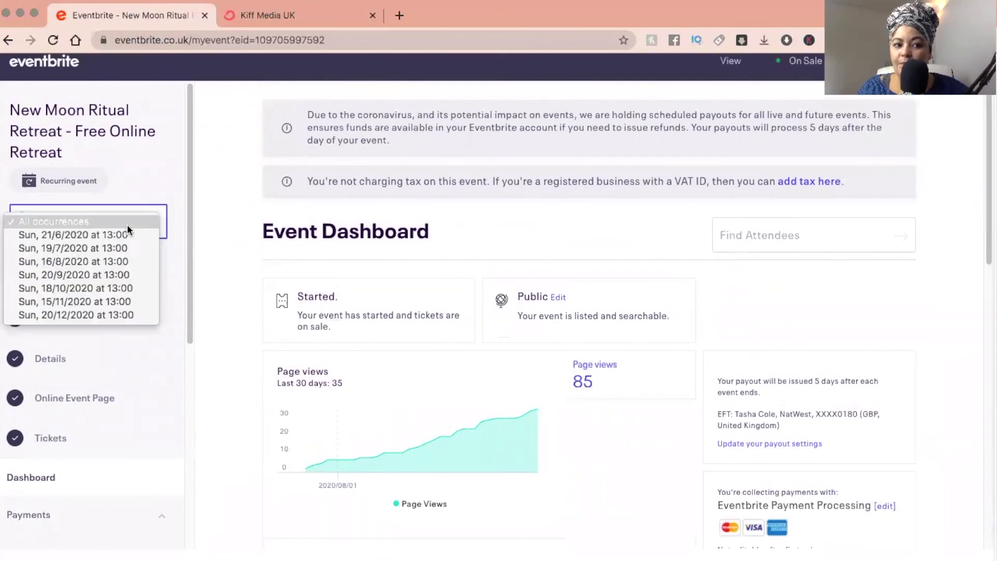
left_click(127, 224)
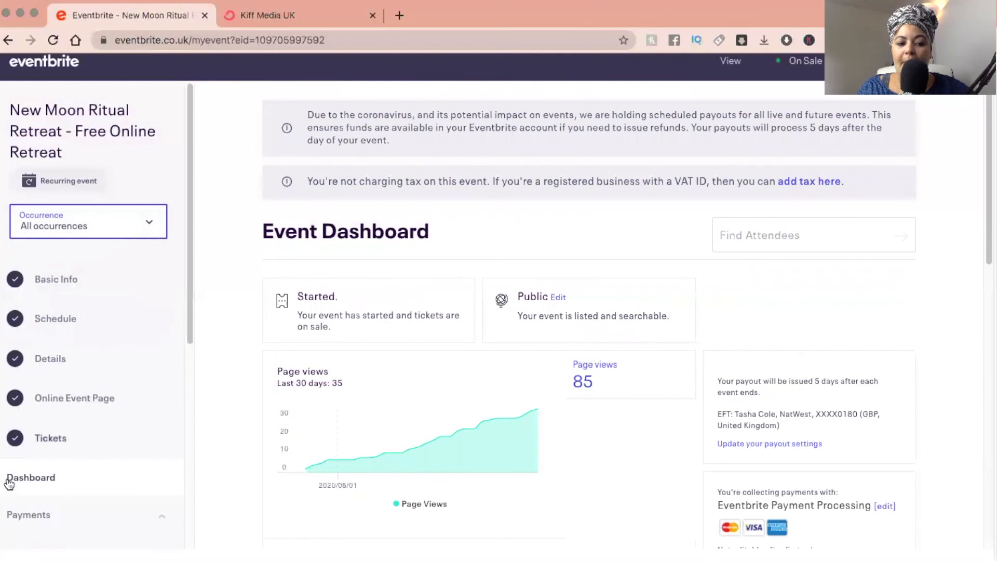
scroll(179, 360, "up", 1)
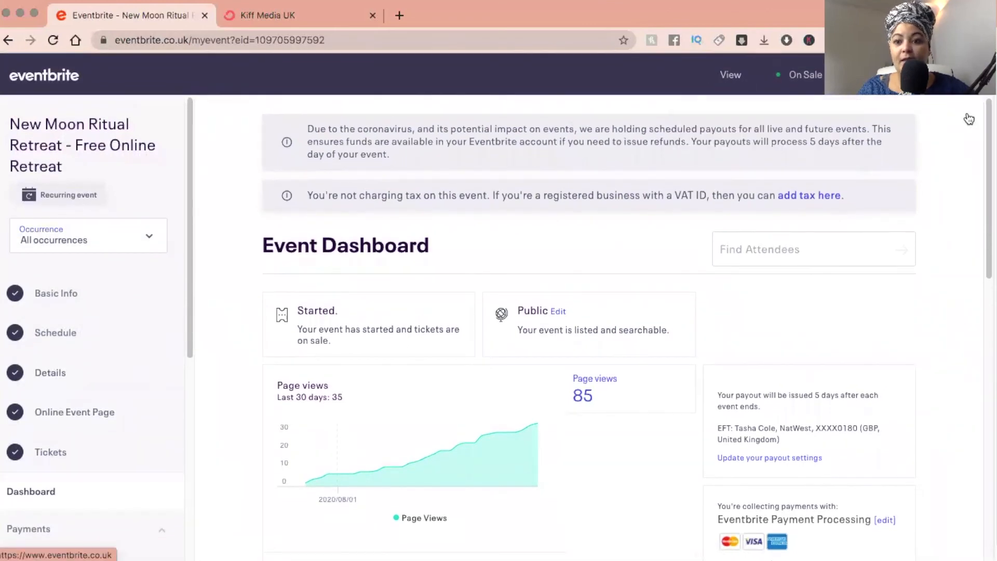
Open the New Moon Ritual Retreat public event page in a new tab via View.
mouse_move(887, 76)
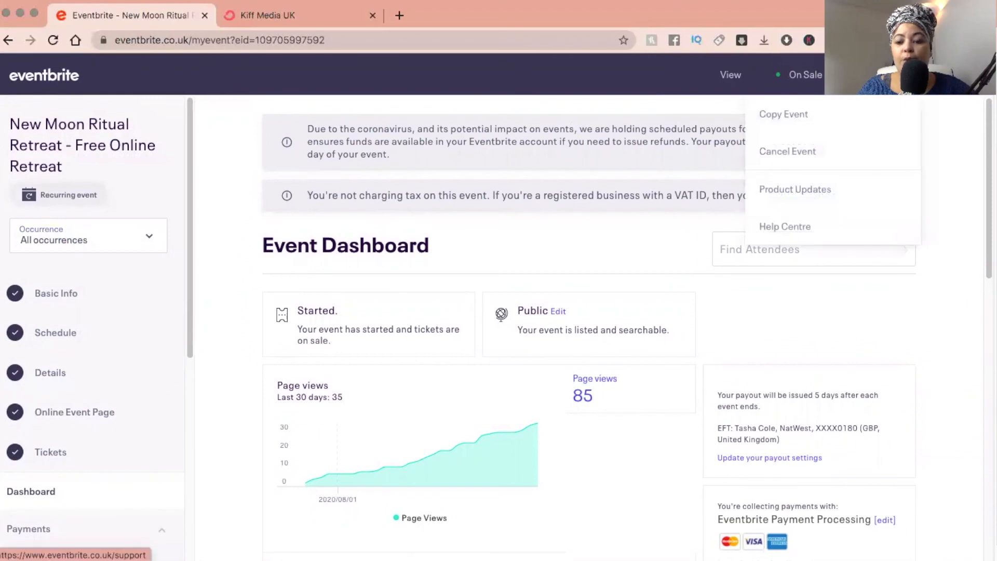
mouse_move(805, 74)
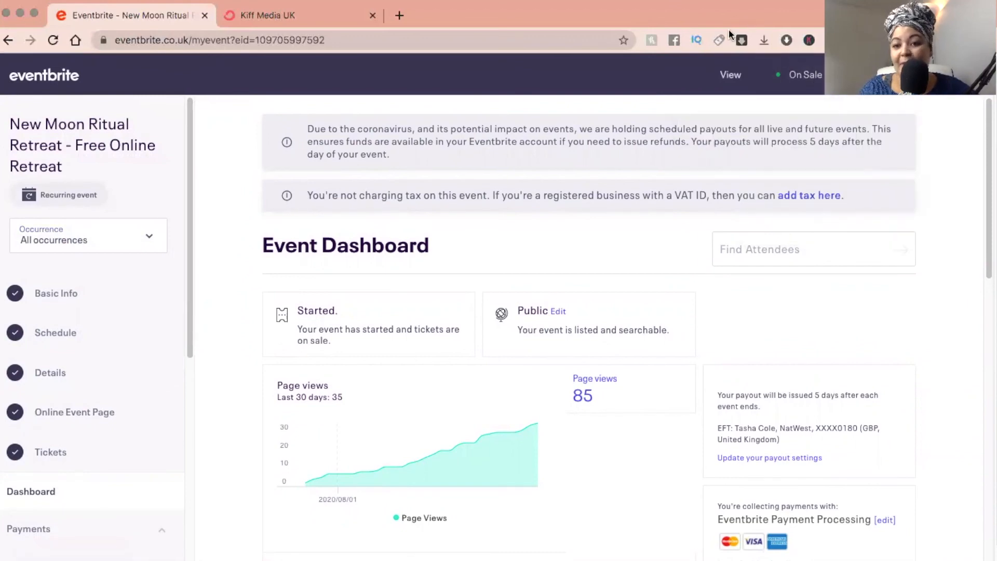
left_click(730, 75)
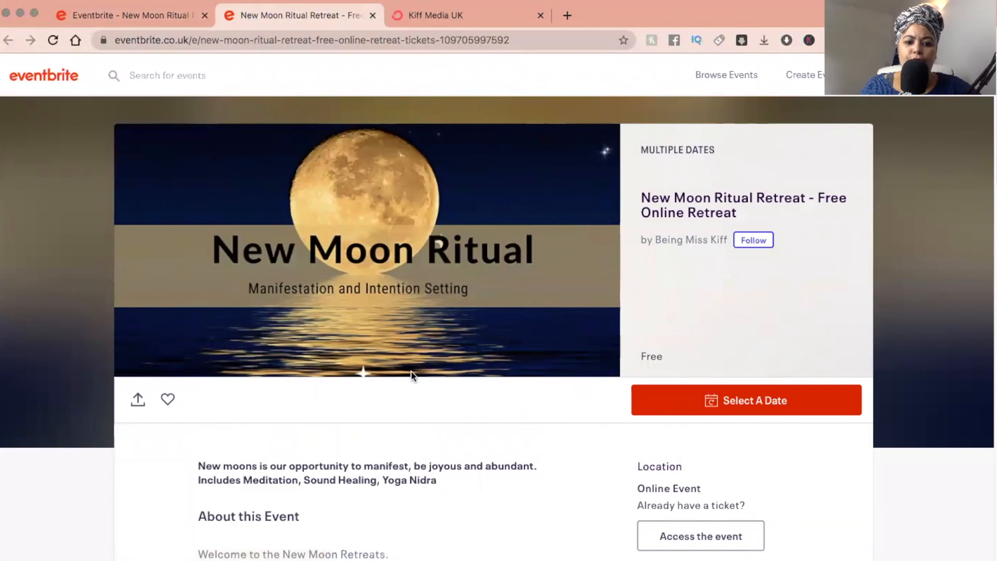
scroll(459, 358, "down", 1)
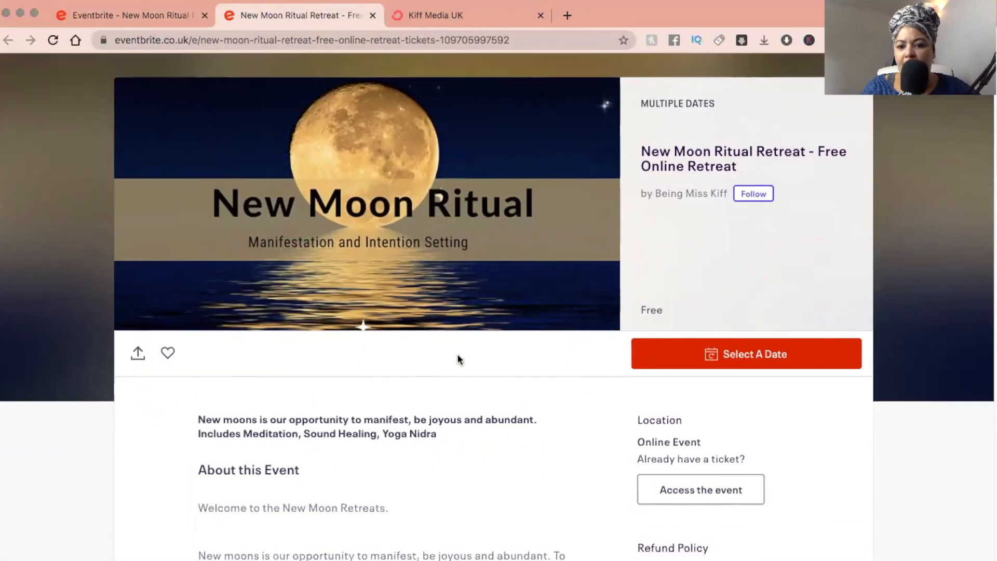
scroll(459, 356, "down", 2)
scroll(457, 357, "up", 1)
scroll(457, 357, "down", 2)
scroll(458, 356, "down", 8)
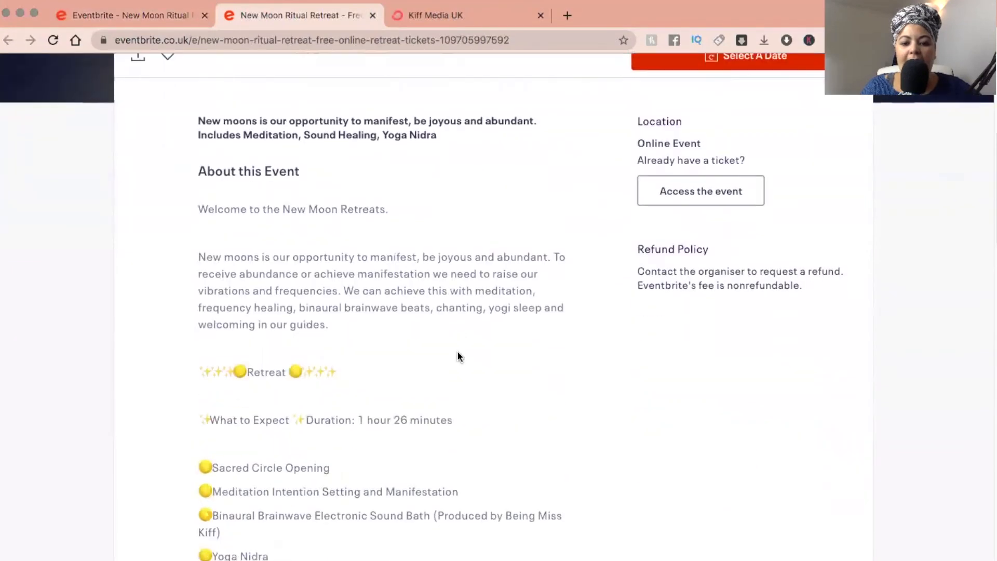
scroll(457, 322, "down", 5)
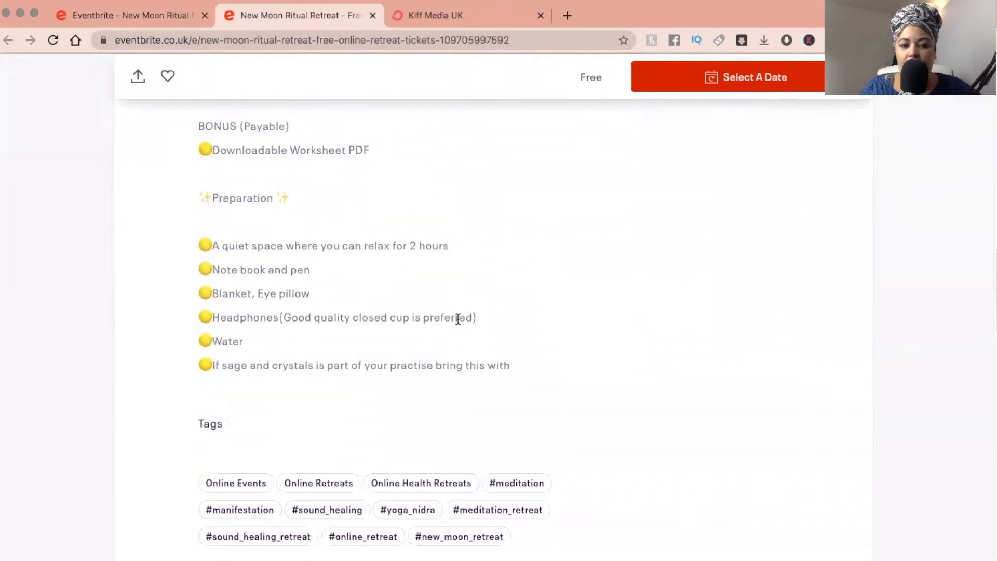
scroll(457, 319, "down", 6)
scroll(457, 319, "up", 3)
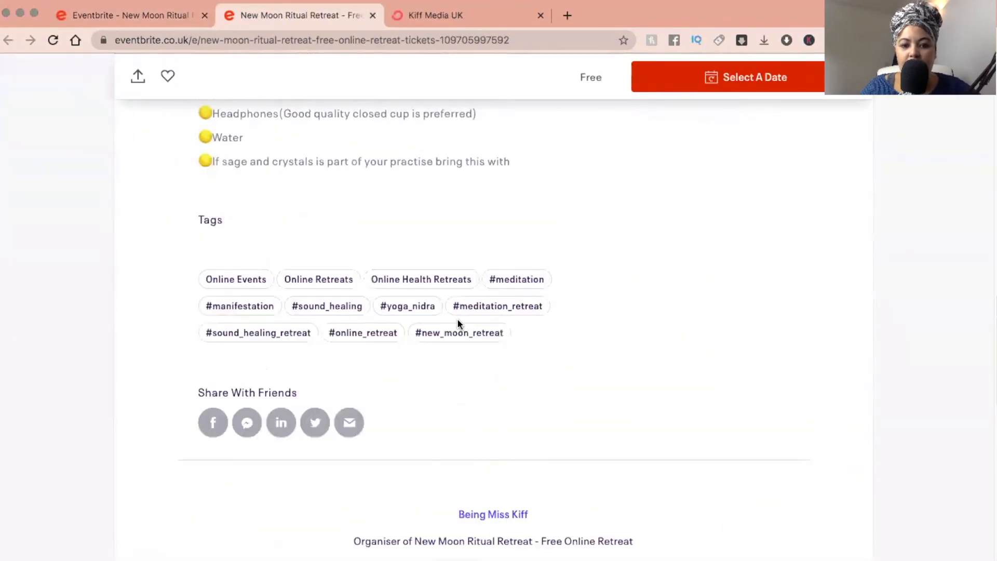
scroll(458, 320, "up", 14)
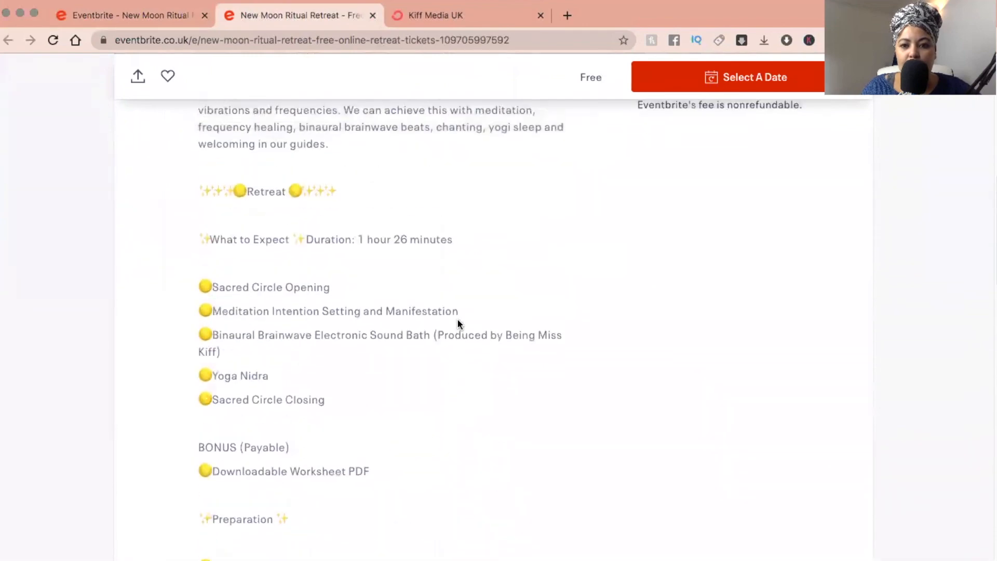
scroll(457, 319, "up", 4)
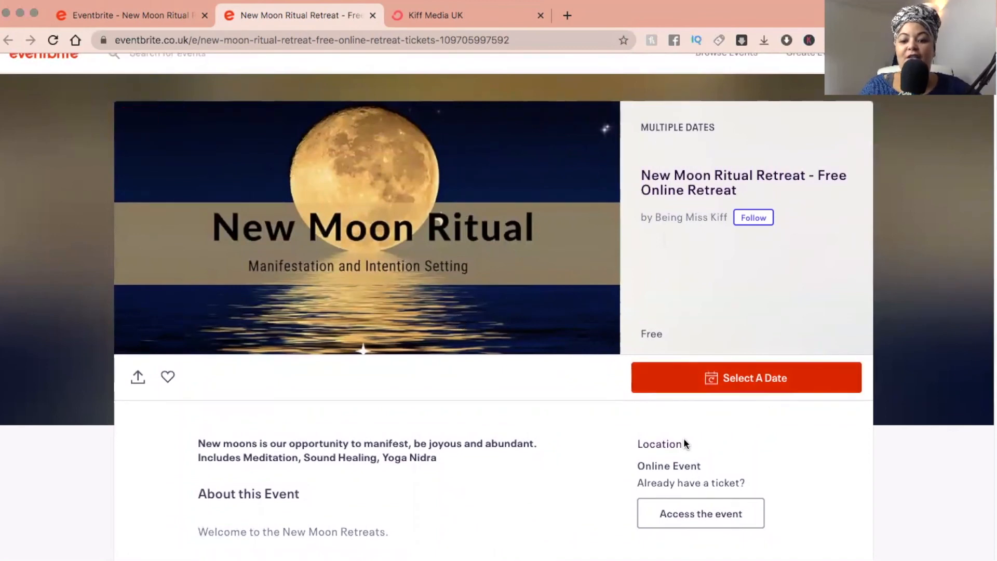
scroll(672, 445, "down", 4)
scroll(465, 426, "down", 10)
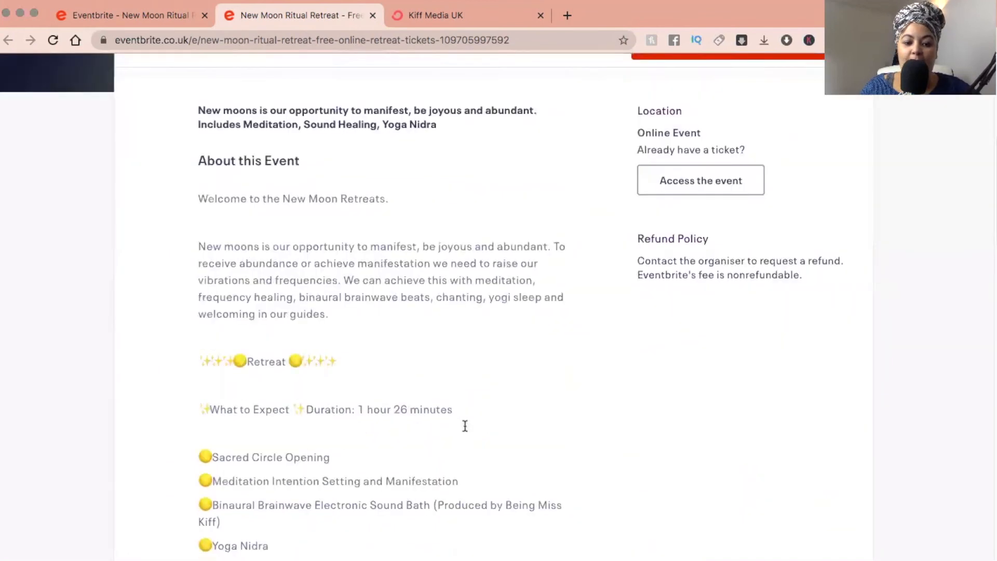
scroll(307, 439, "down", 11)
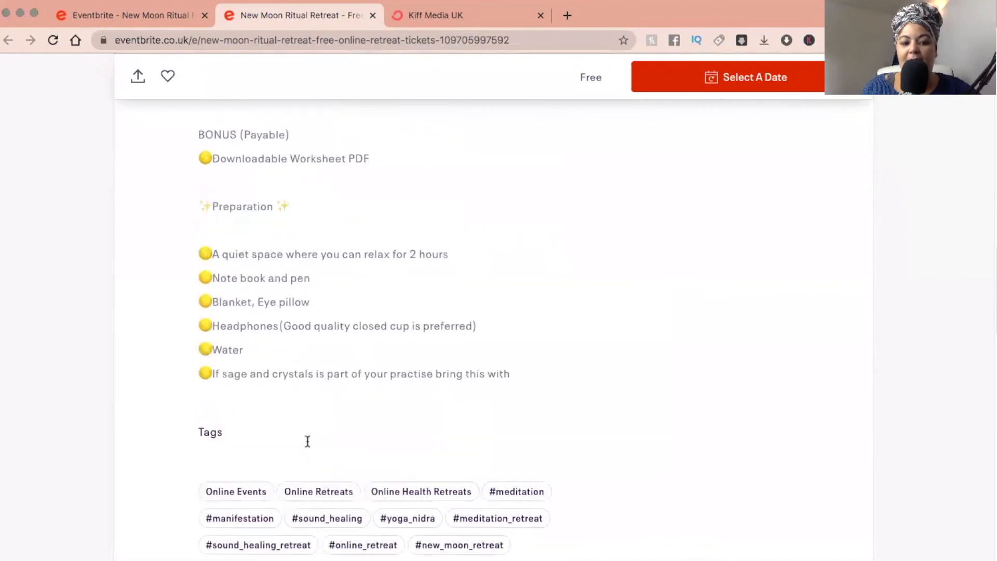
scroll(307, 440, "down", 5)
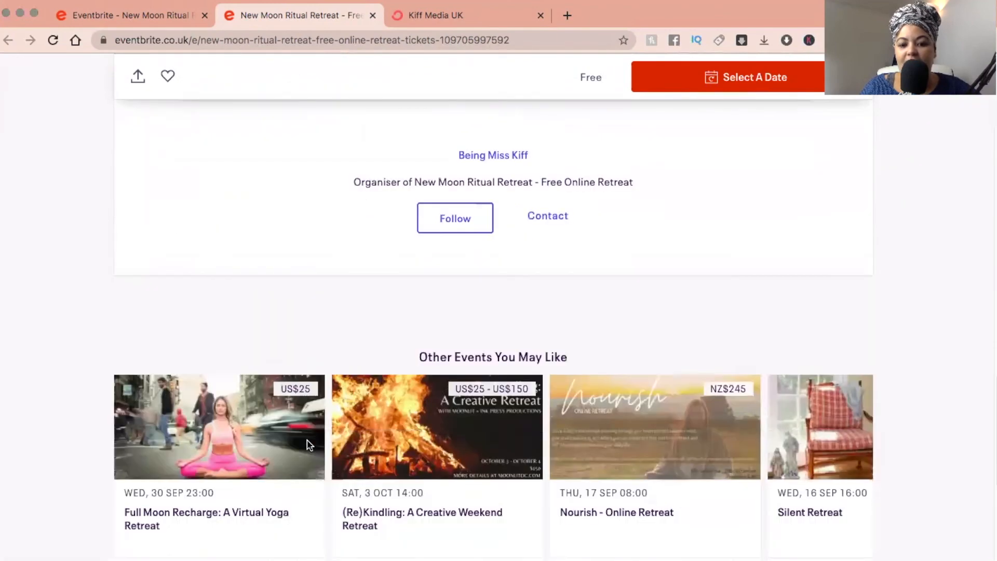
scroll(307, 440, "up", 20)
scroll(307, 439, "up", 8)
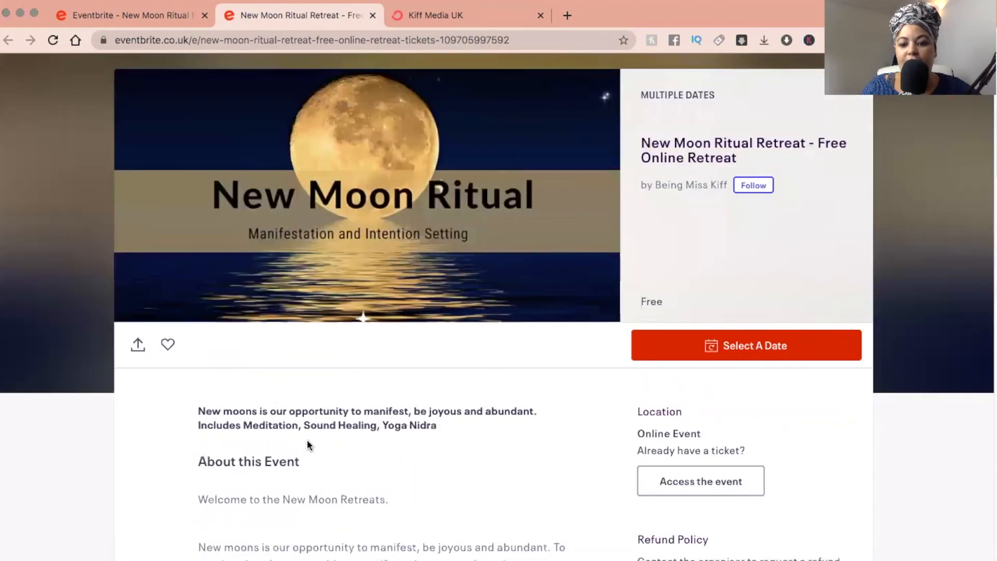
scroll(622, 390, "up", 1)
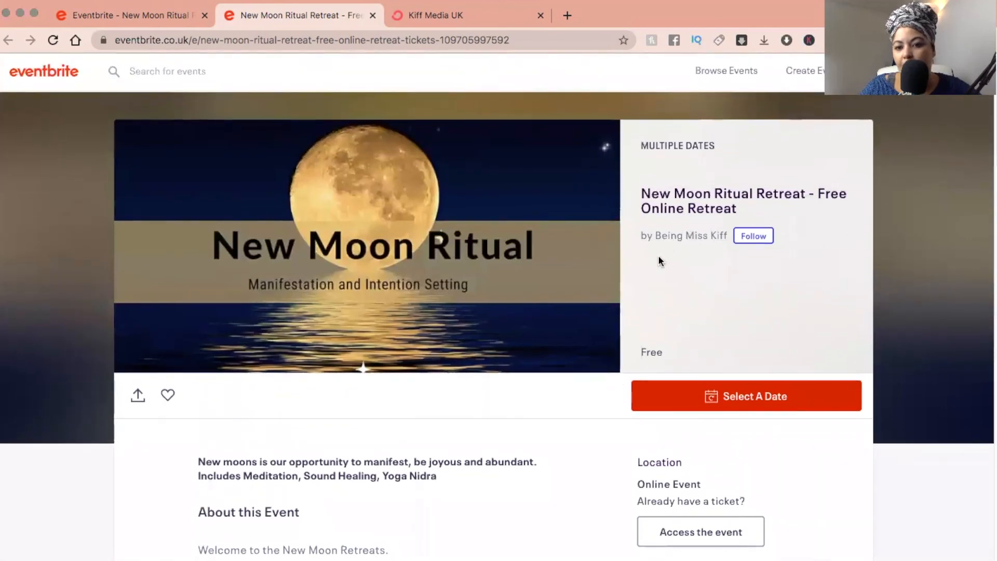
scroll(676, 284, "up", 1)
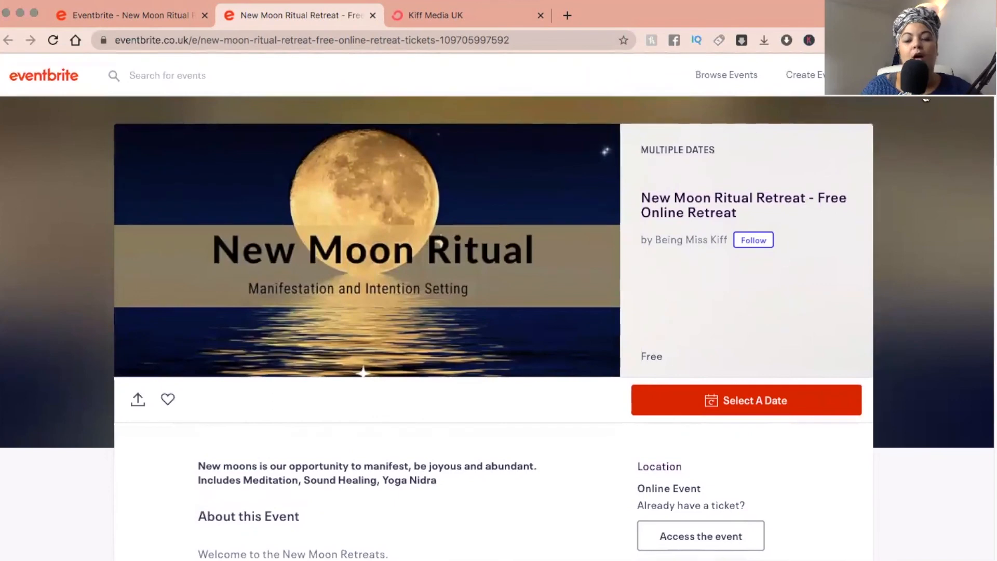
mouse_move(924, 86)
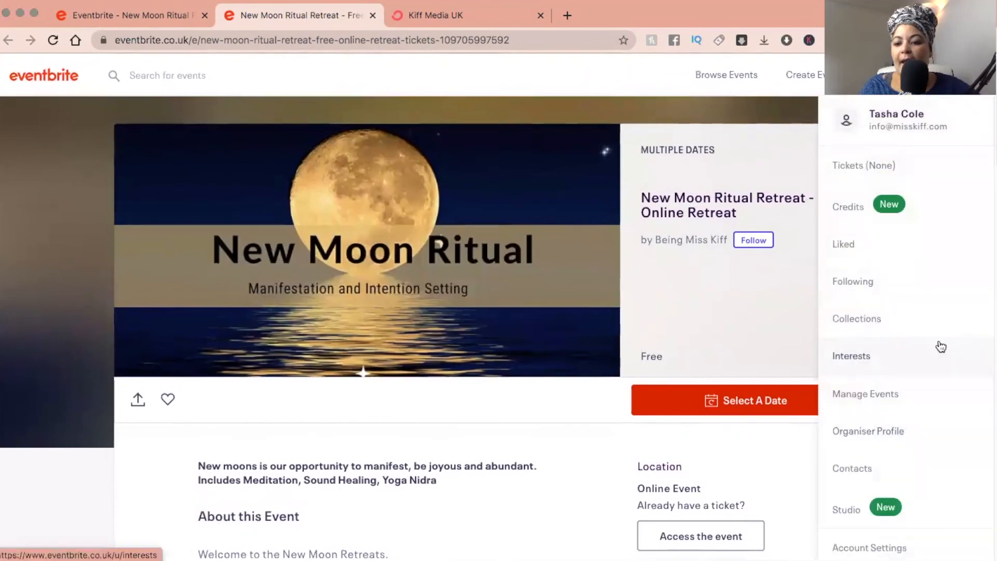
scroll(934, 343, "down", 5)
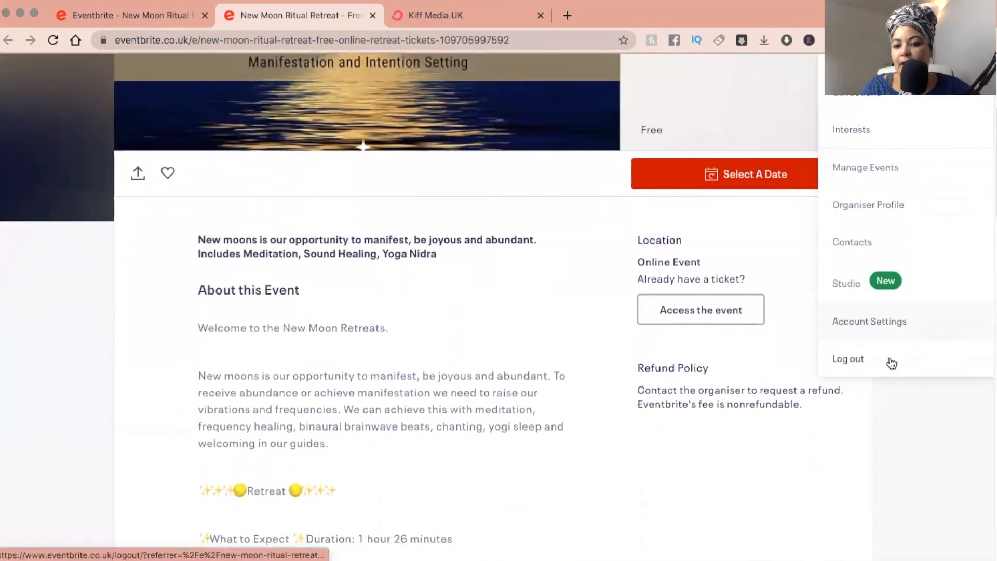